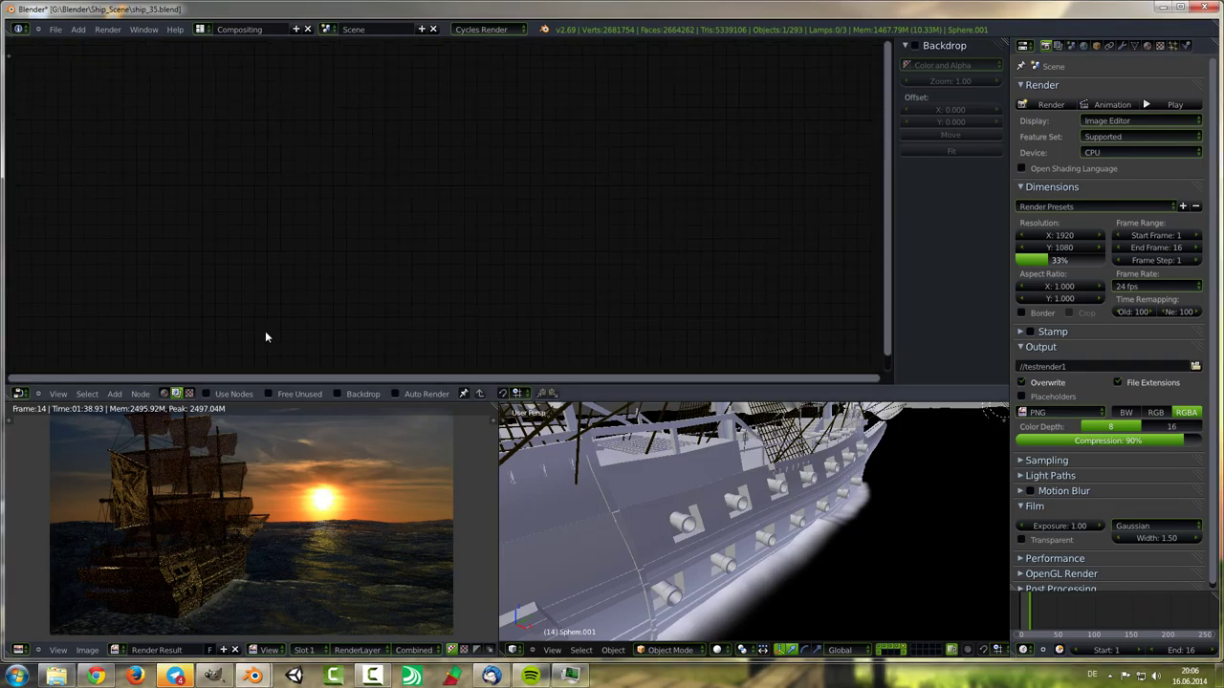
Step: Tick Use Nodes so a Render Layers node is wired into a Composite node
click(206, 393)
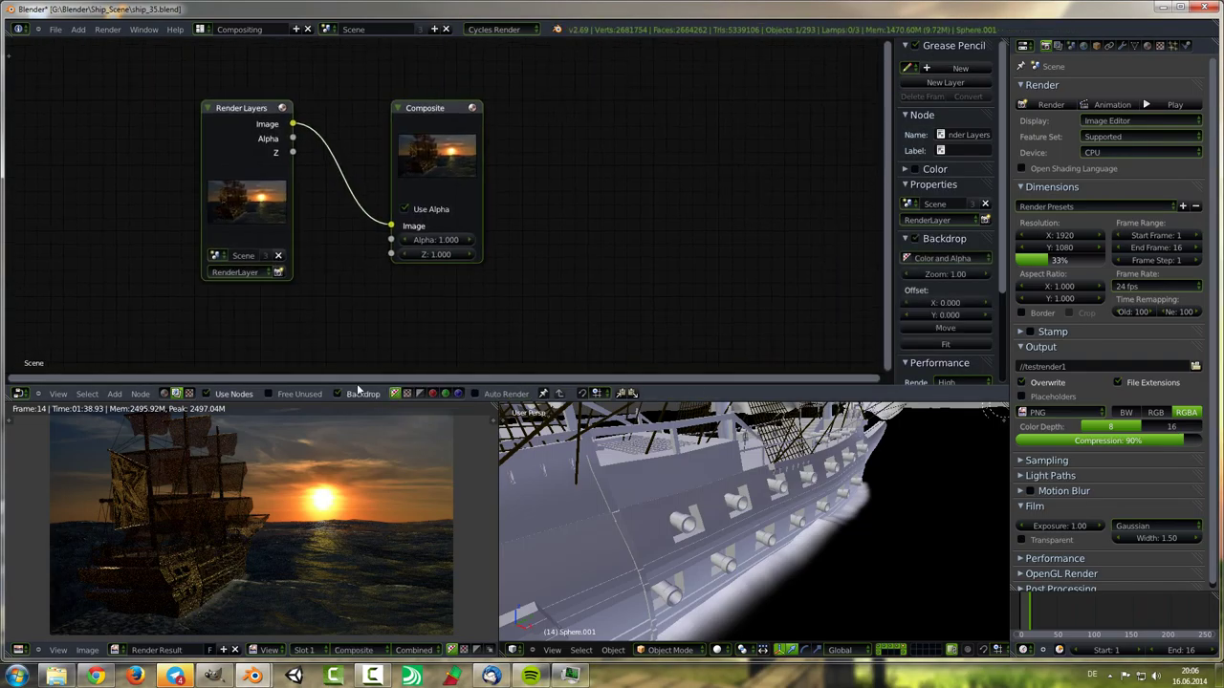
Step: Link the Render Layers image to a Viewer node and place the Composite node beside it
scroll(449, 220, down, 2)
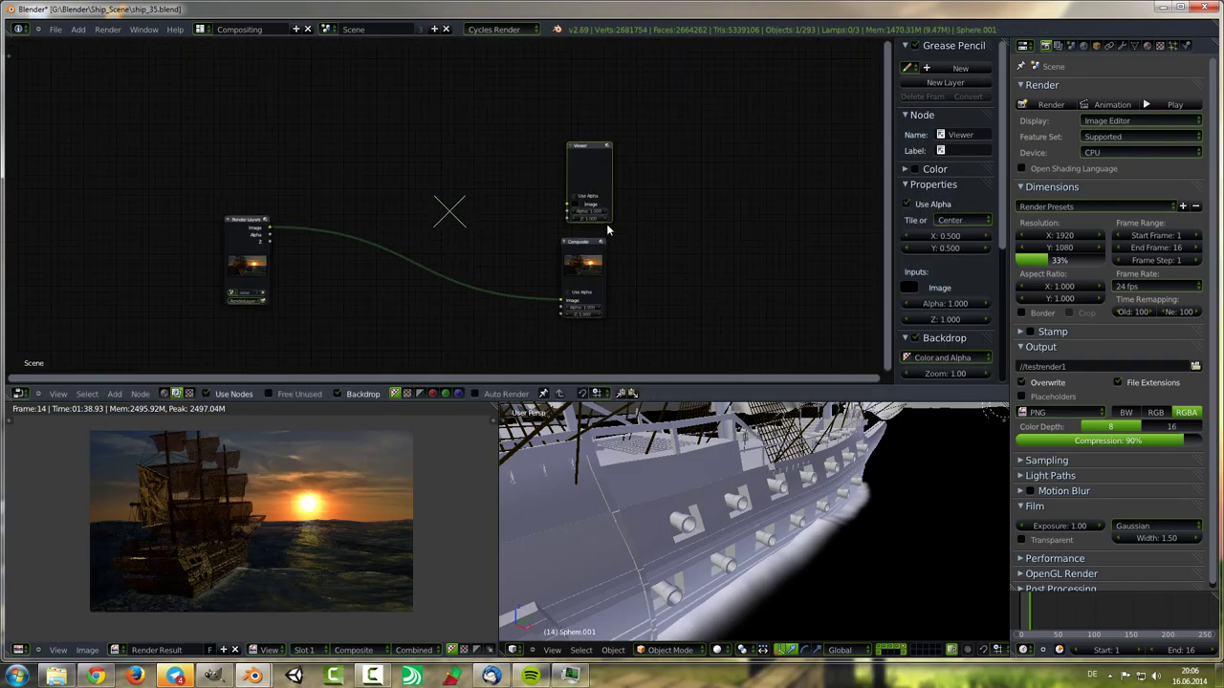
drag(568, 208, 568, 206)
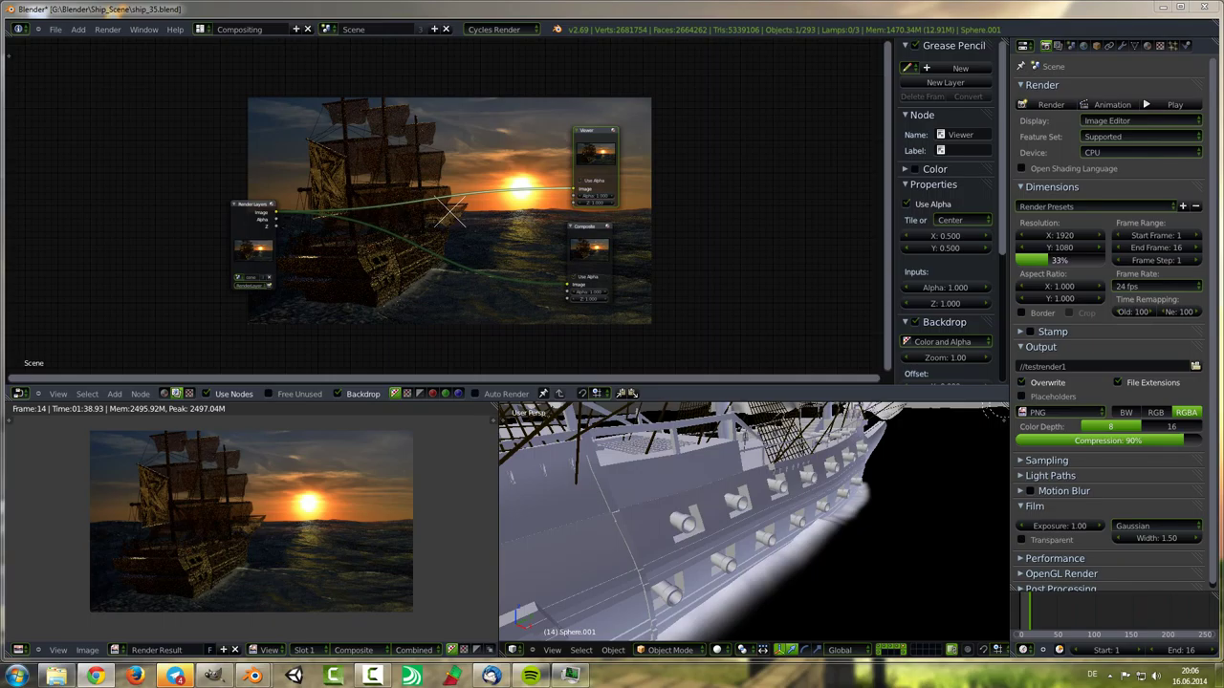
middle_drag(321, 266, 298, 246)
drag(574, 244, 631, 134)
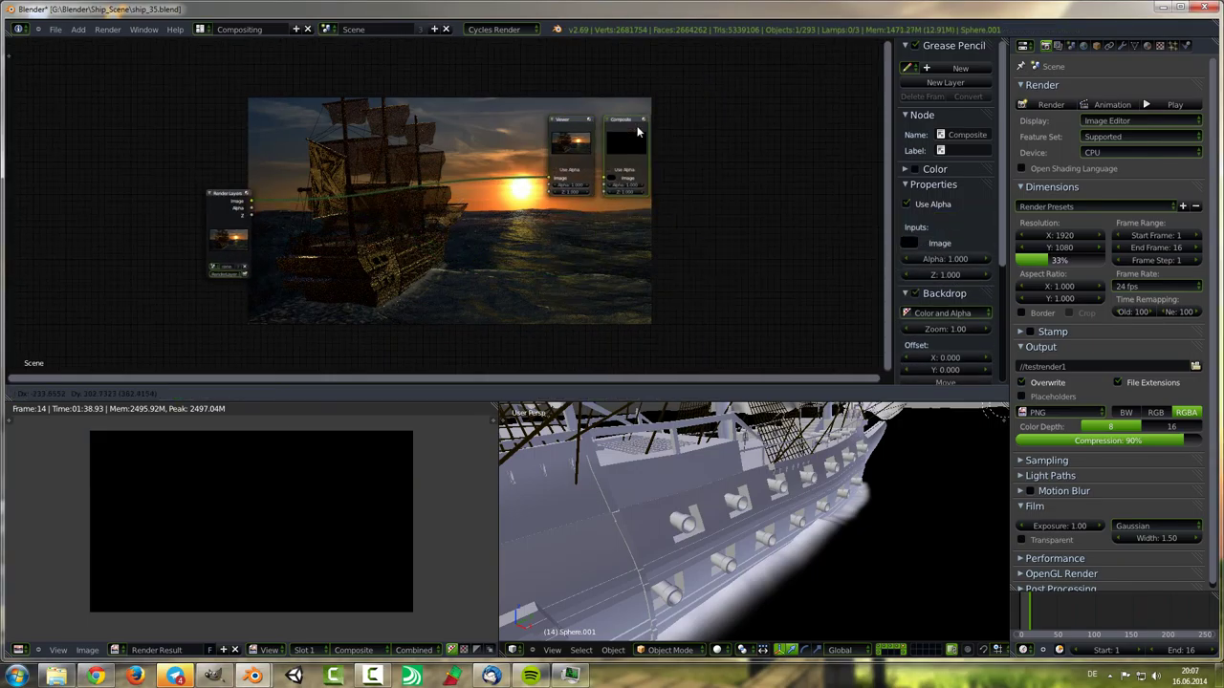
scroll(311, 247, up, 2)
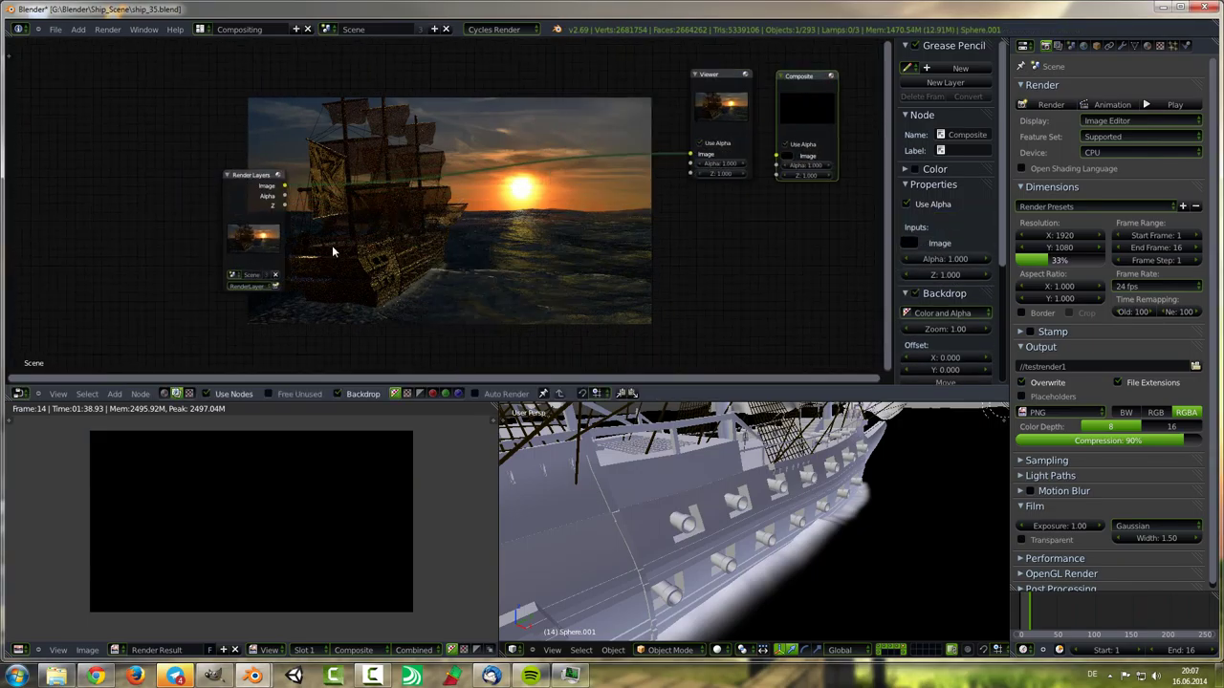
Step: Insert a Sharpen filter on the render-to-viewer link with Fac 0.050
click(247, 212)
key(shift+a)
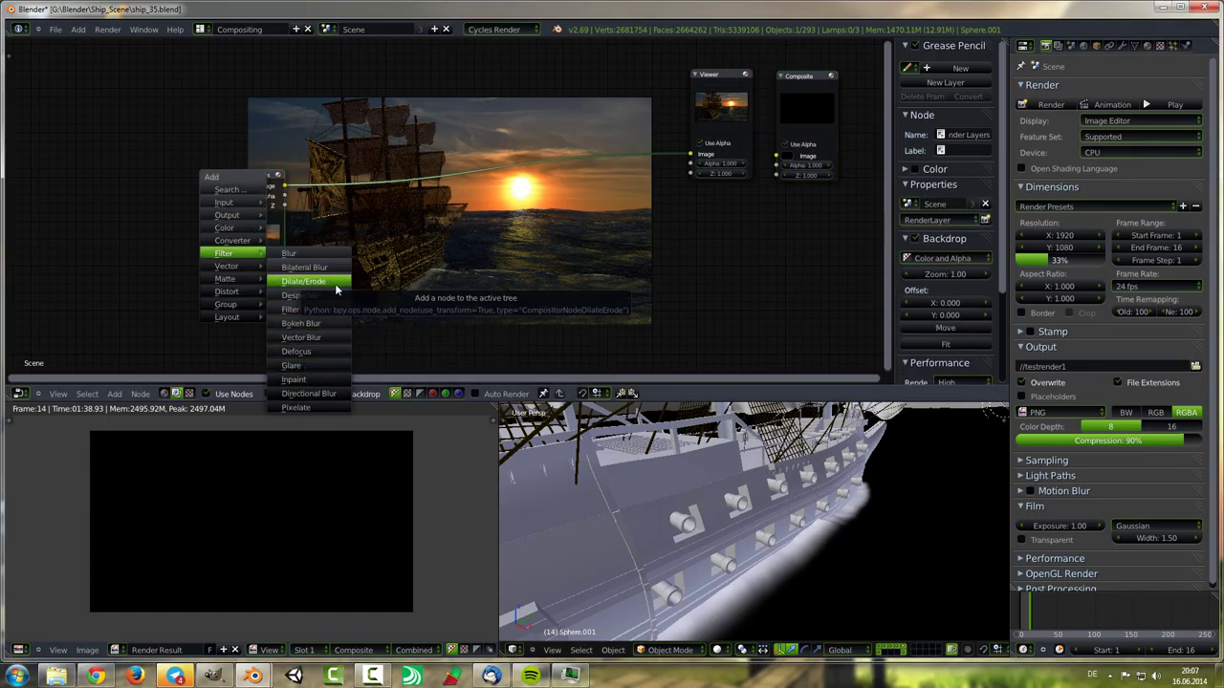
click(290, 309)
click(344, 248)
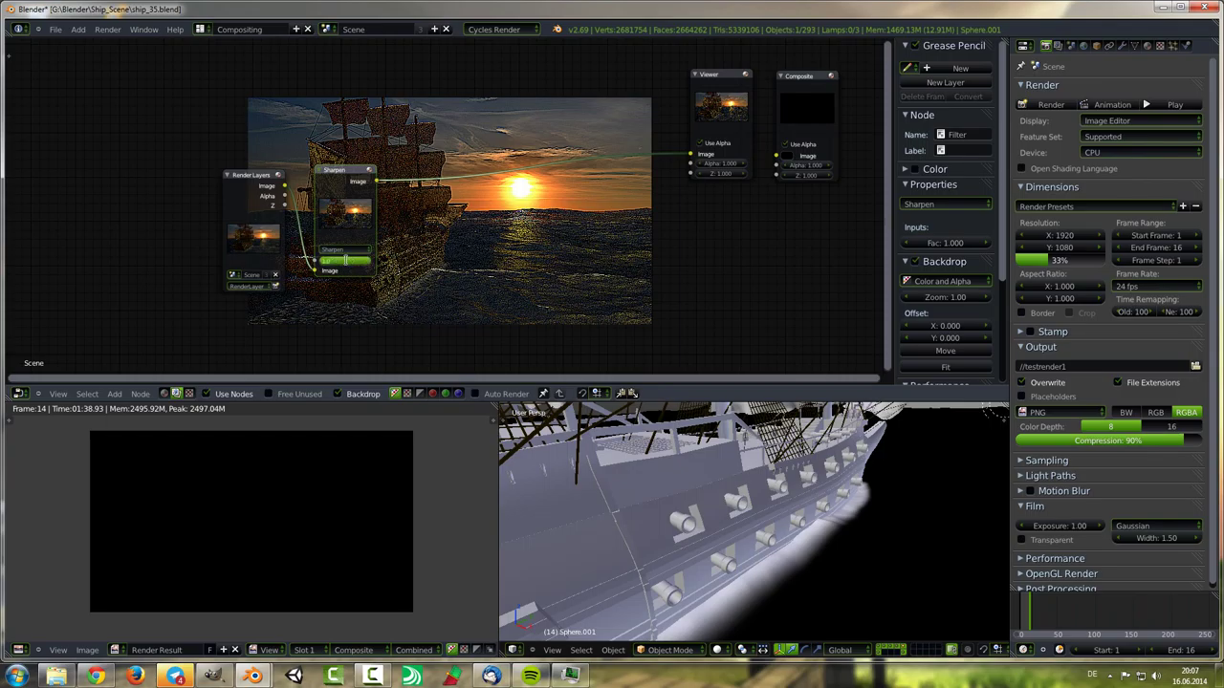
drag(346, 260, 349, 263)
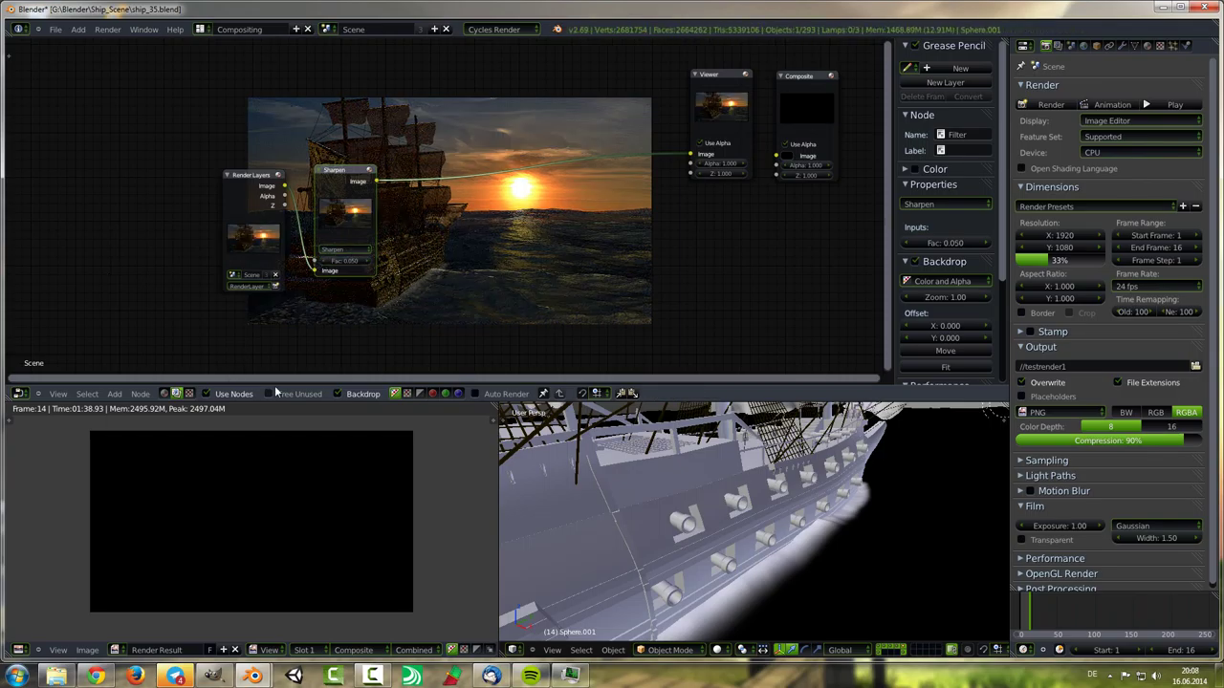
Step: Add a Defocus node after the Sharpen node
scroll(437, 191, up, 3)
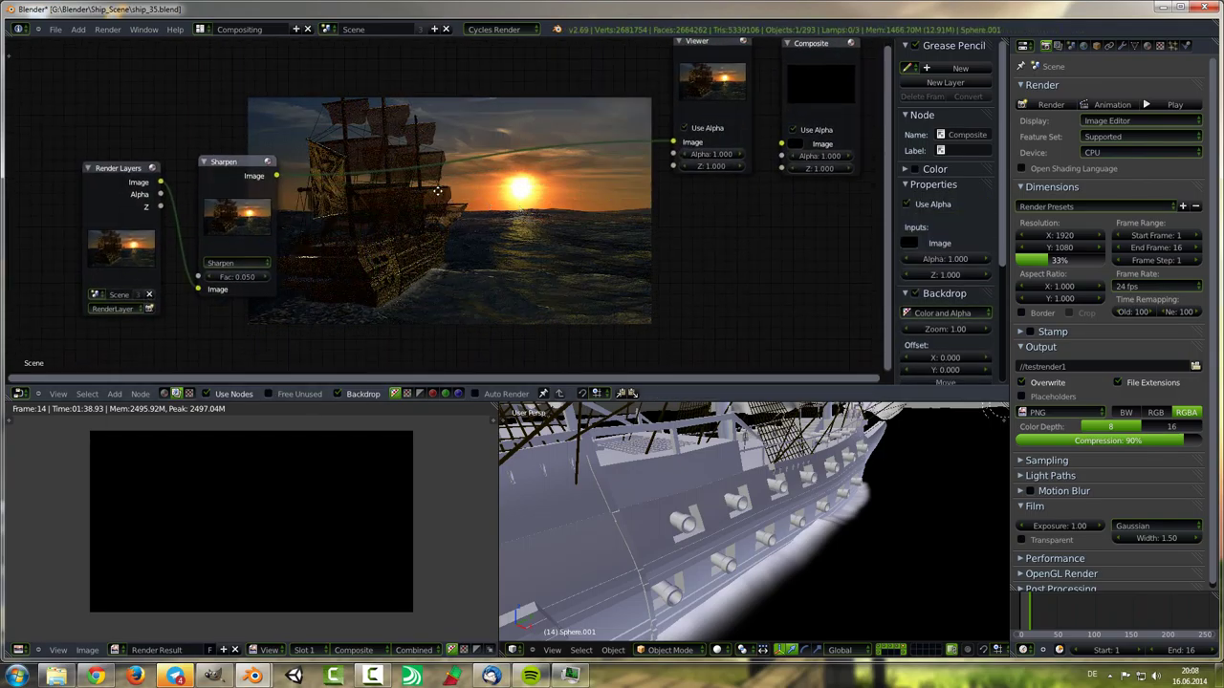
middle_drag(212, 276, 226, 330)
key(shift+a)
click(210, 143)
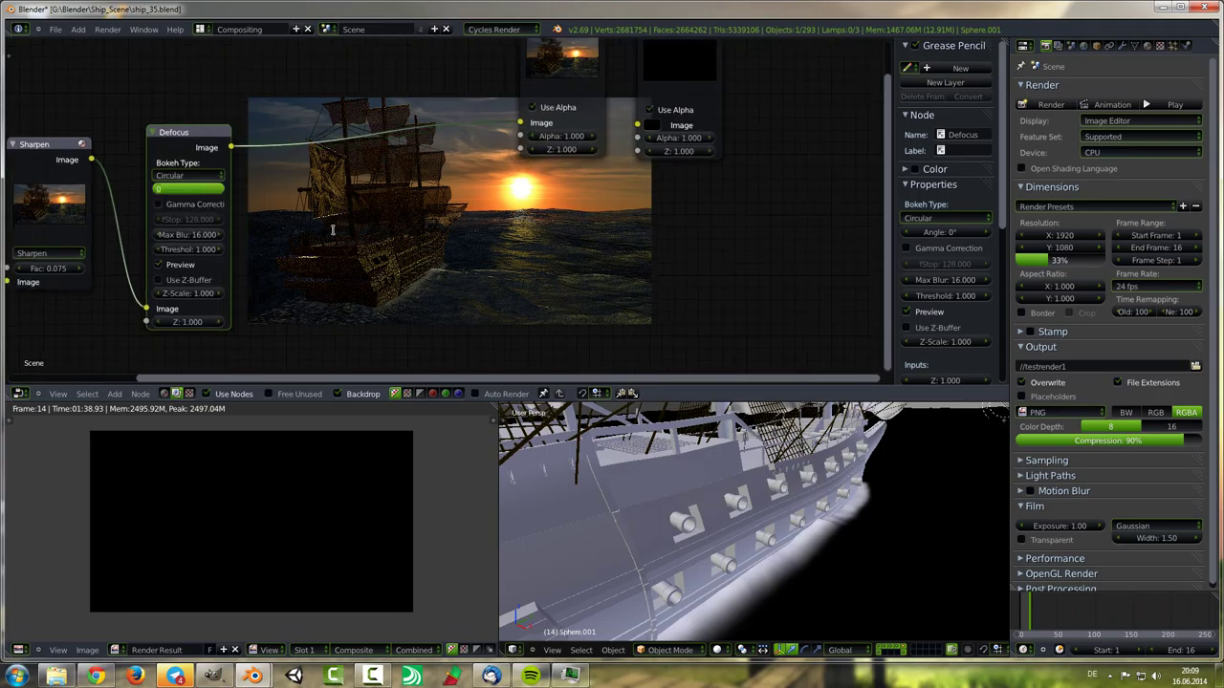
Step: Collapse the Sharpen node and set the Defocus bokeh type to Hexagonal
scroll(231, 229, down, 2)
scroll(231, 230, down, 1)
click(232, 229)
scroll(232, 230, up, 2)
key(h)
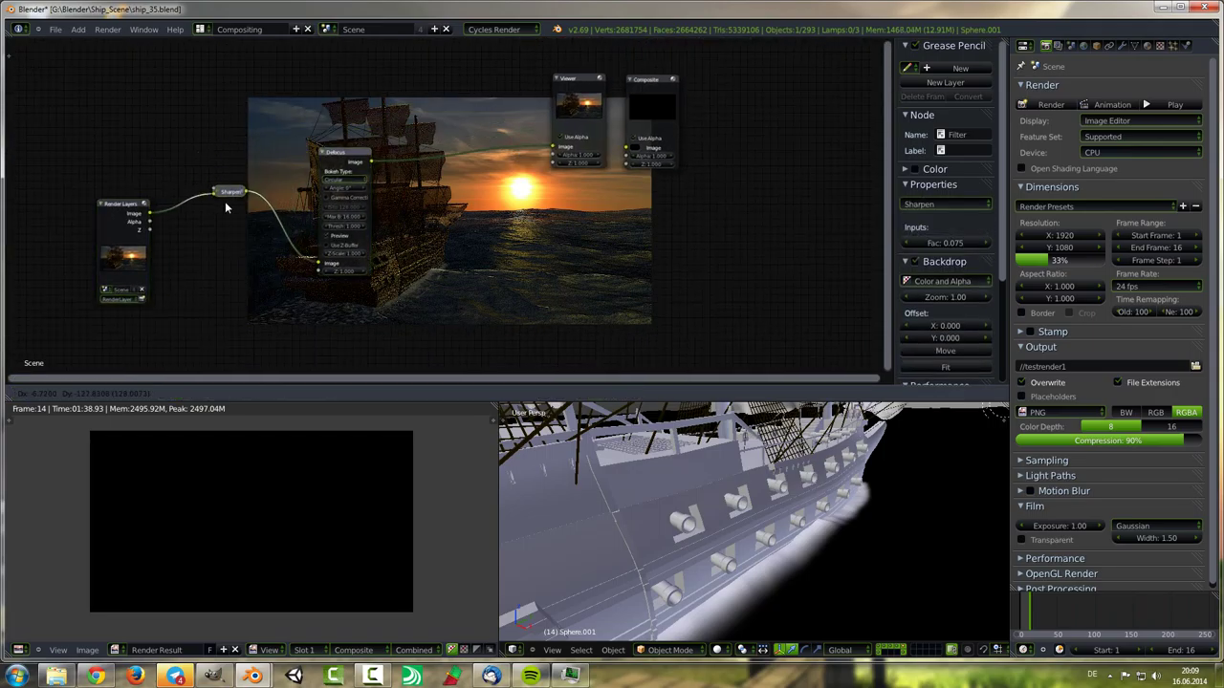
scroll(231, 191, up, 1)
click(295, 150)
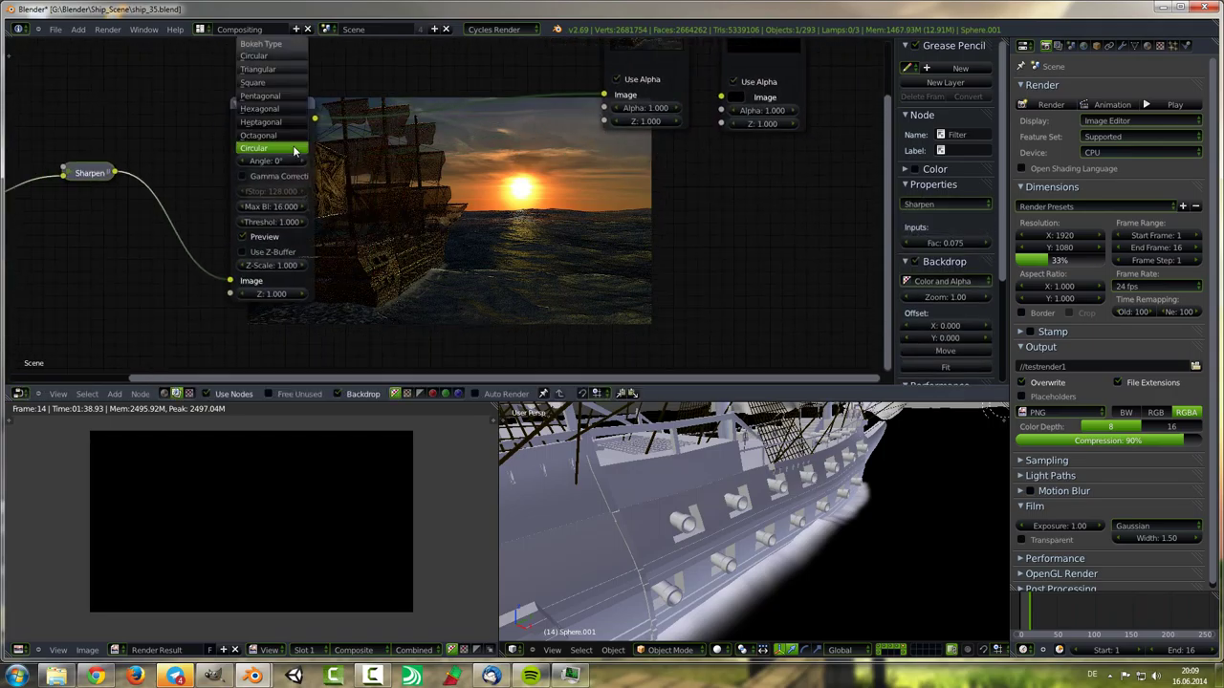
click(284, 110)
Step: Link the Render Layers Z depth into Defocus and set its fStop to 2
key(Home)
mouse_move(123, 195)
mouse_down()
mouse_move(311, 258)
mouse_move(352, 251)
mouse_up()
scroll(228, 168, up, 3)
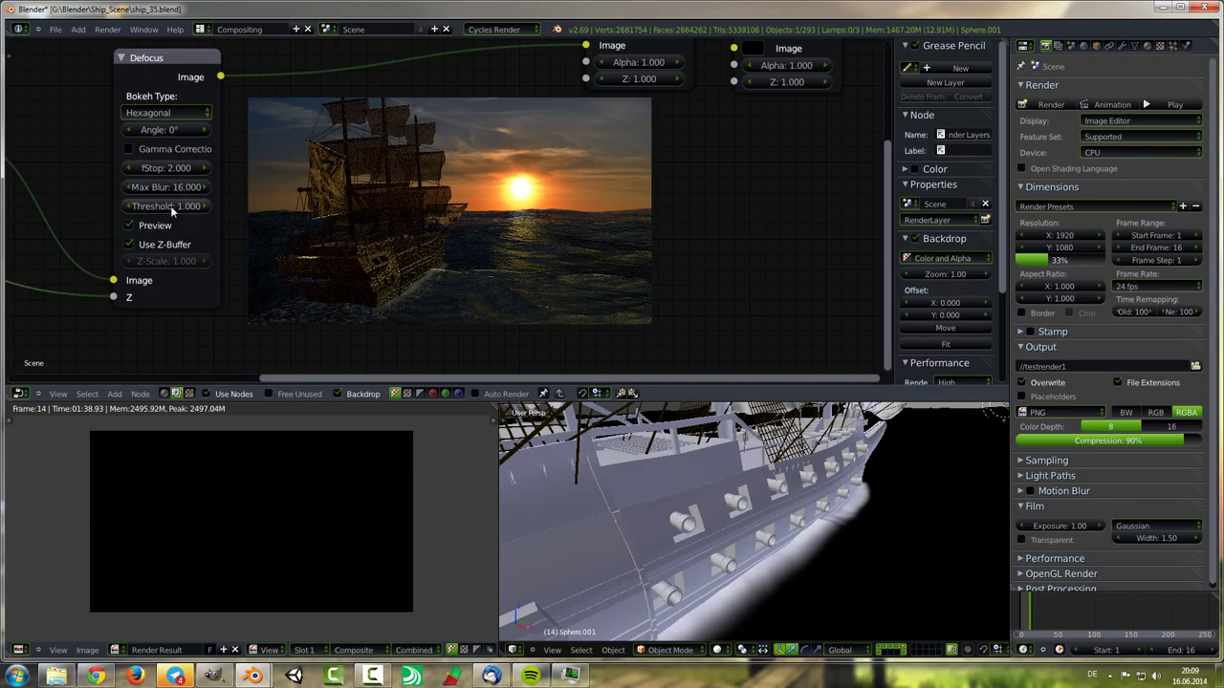
click(166, 168)
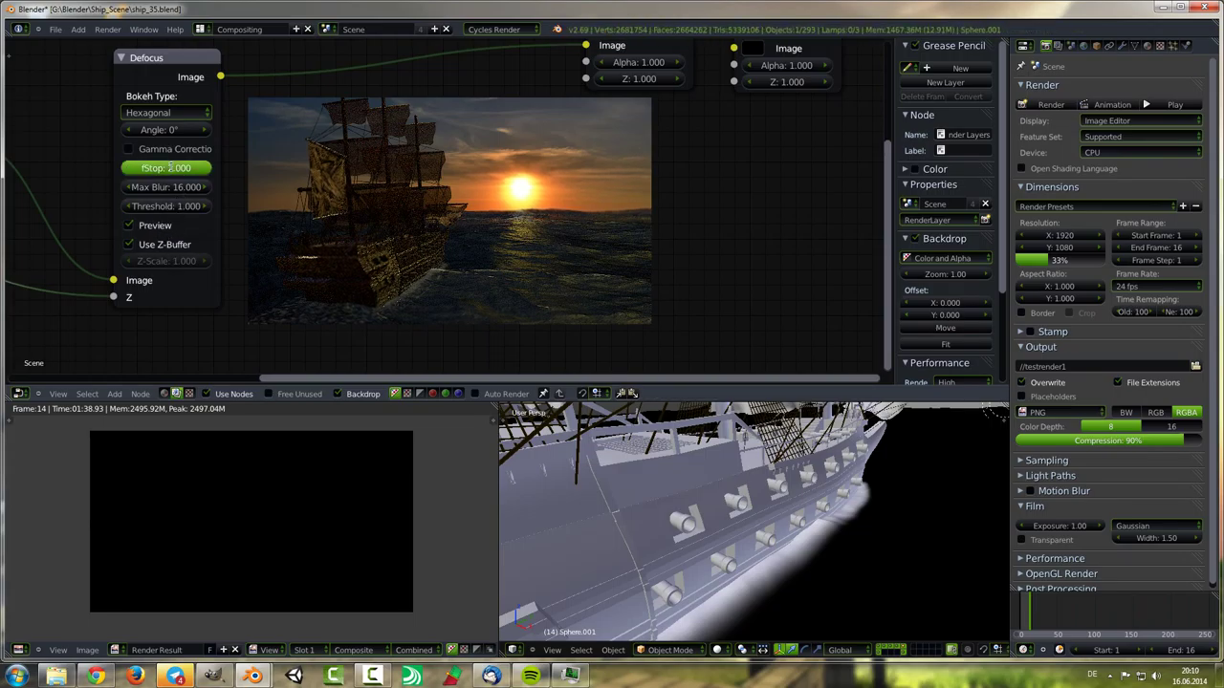
text(20)
key(Return)
Step: Toggle the Defocus preview, set Threshold to 1.5, and duplicate the Render Layers node
click(156, 225)
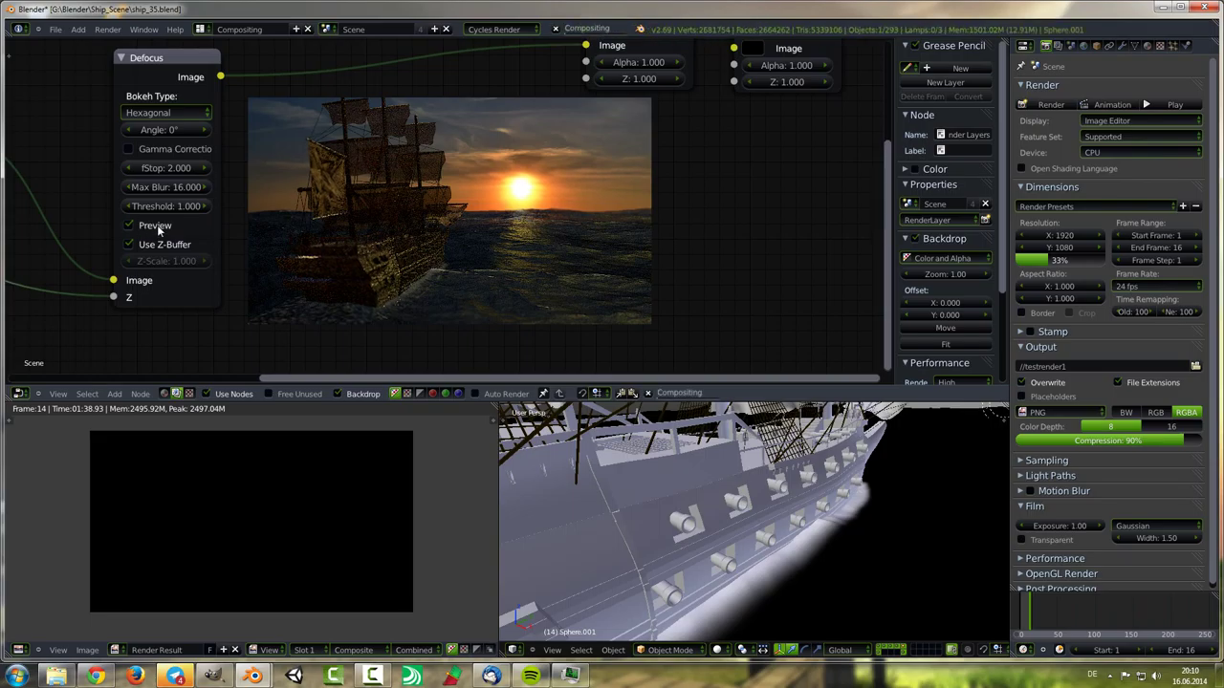
drag(161, 187, 181, 196)
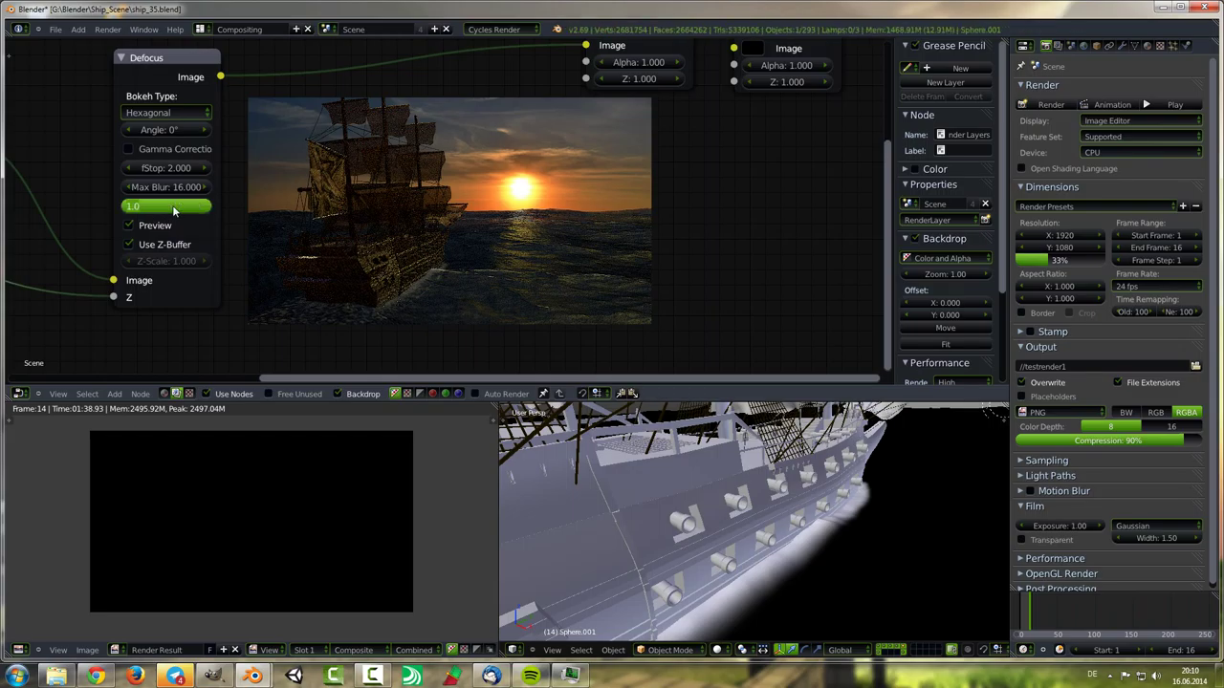
key(Return)
scroll(299, 282, down, 3)
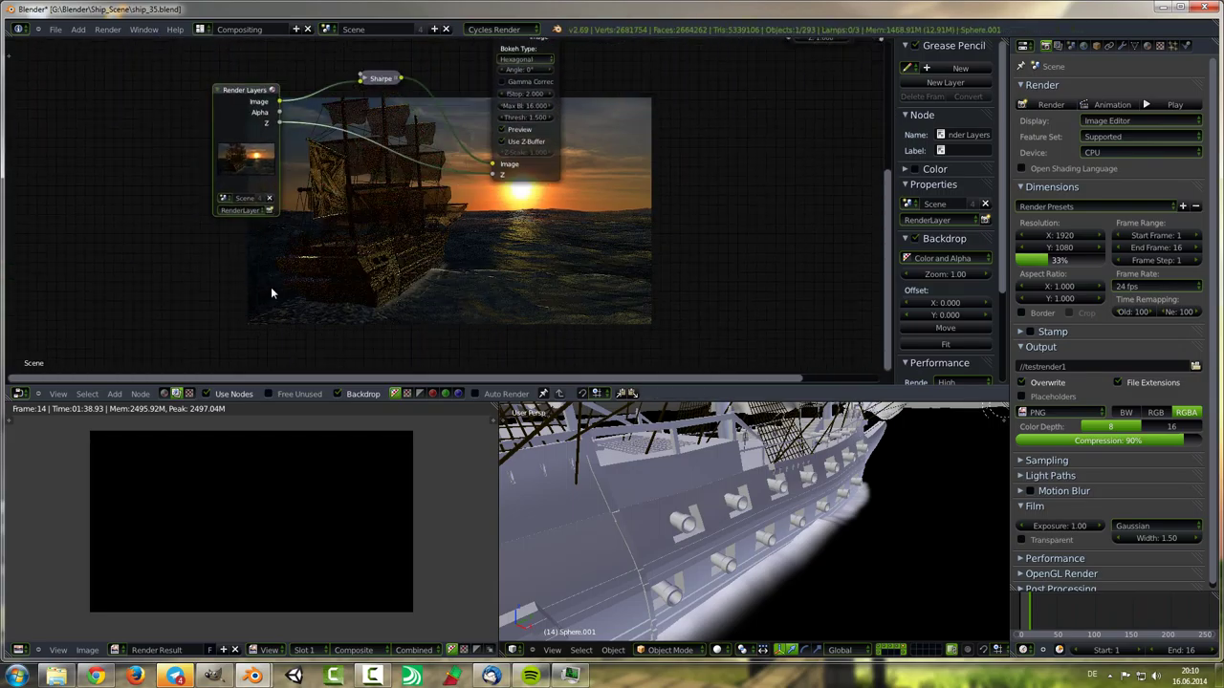
key(shift+d)
Step: Place the duplicated Render Layers, switch it to RenderLayer.001, and add a second Viewer
click(153, 210)
click(156, 273)
click(157, 313)
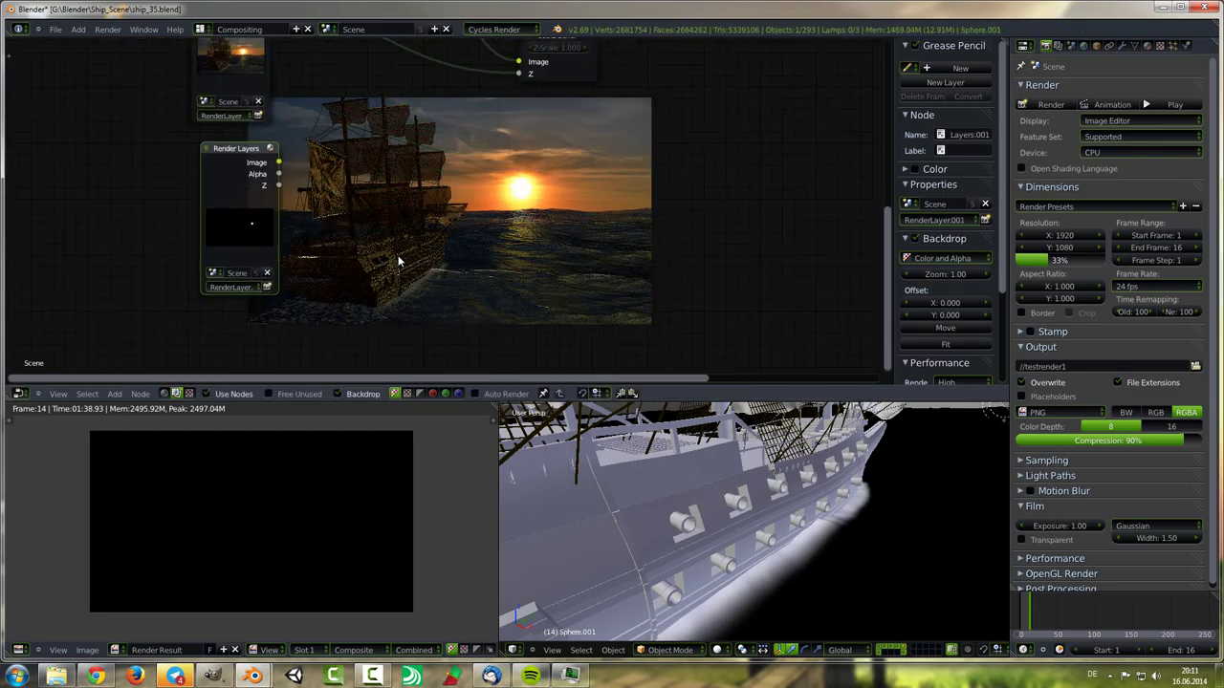
key(shift+a)
click(423, 68)
Step: Add a Fast Gaussian Blur node between the render copy and the Viewer
scroll(235, 306, down, 3)
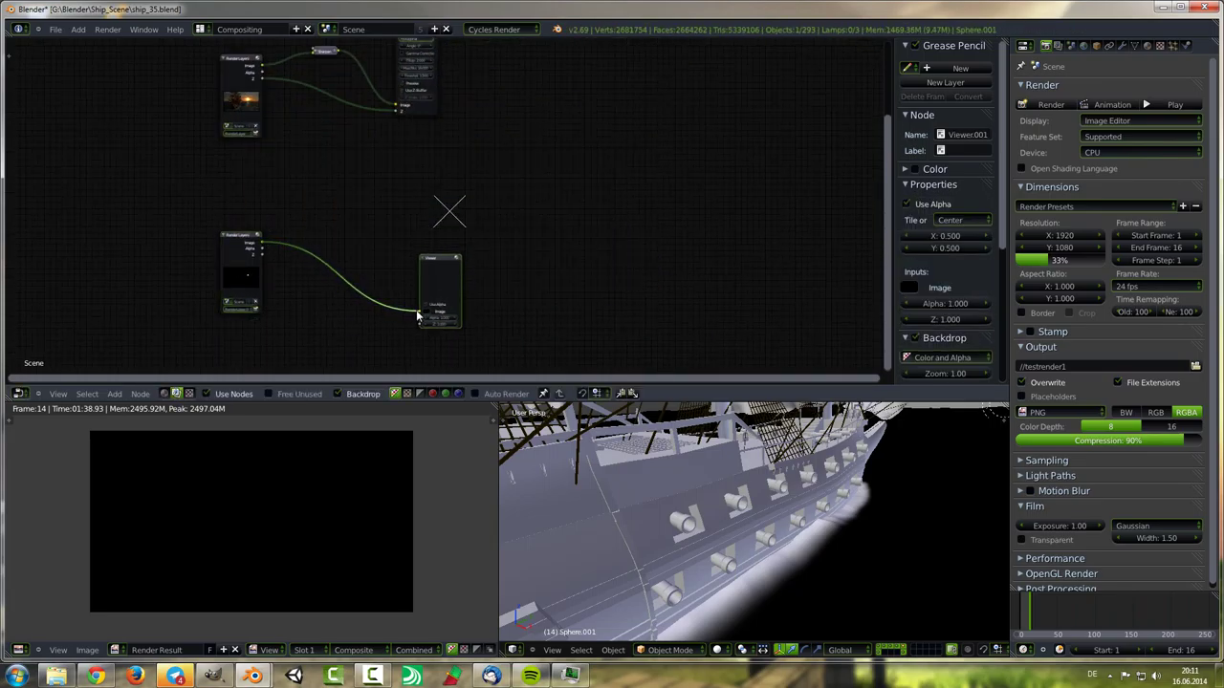
key(shift+a)
click(287, 282)
click(341, 325)
scroll(318, 227, up, 3)
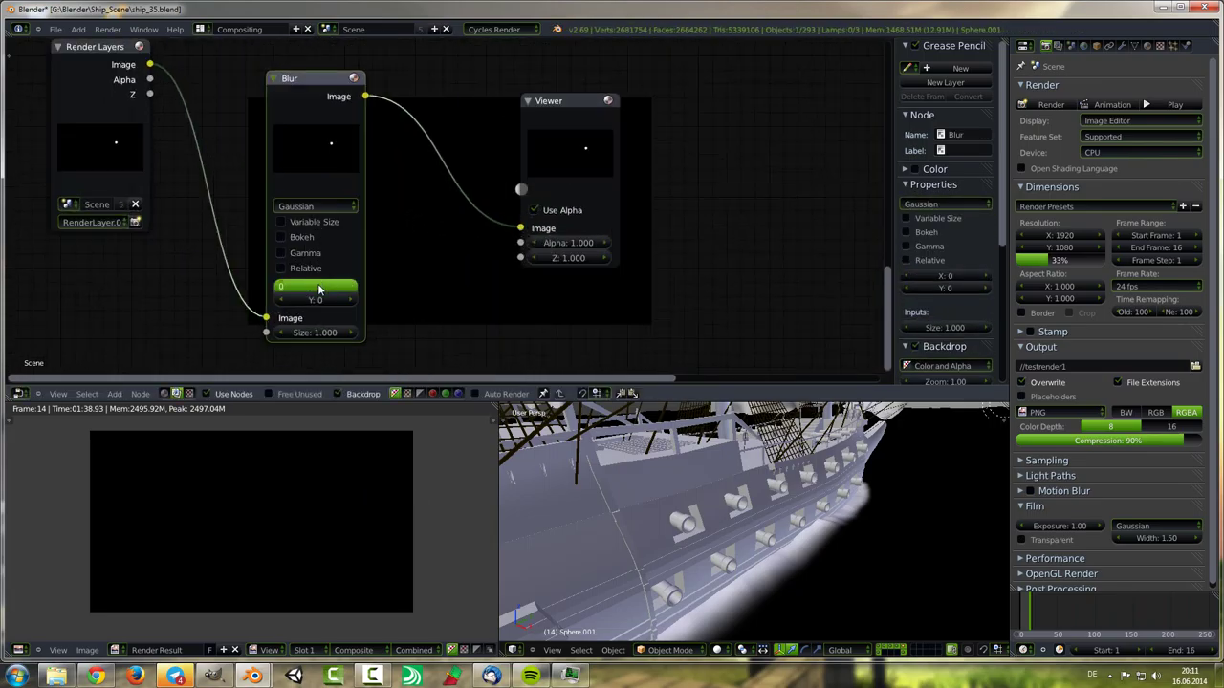
click(323, 206)
click(315, 189)
Step: Add a Glare node and connect its Image output to the Viewer
scroll(322, 245, down, 2)
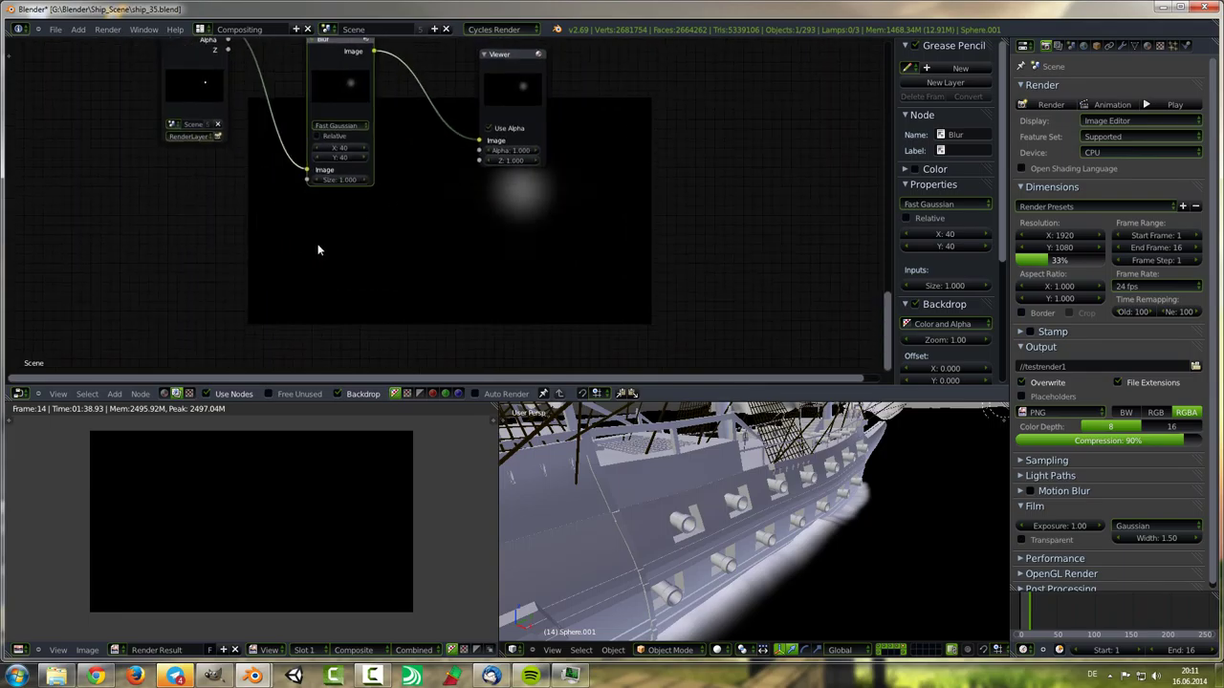
key(shift+a)
click(382, 355)
drag(532, 49, 563, 196)
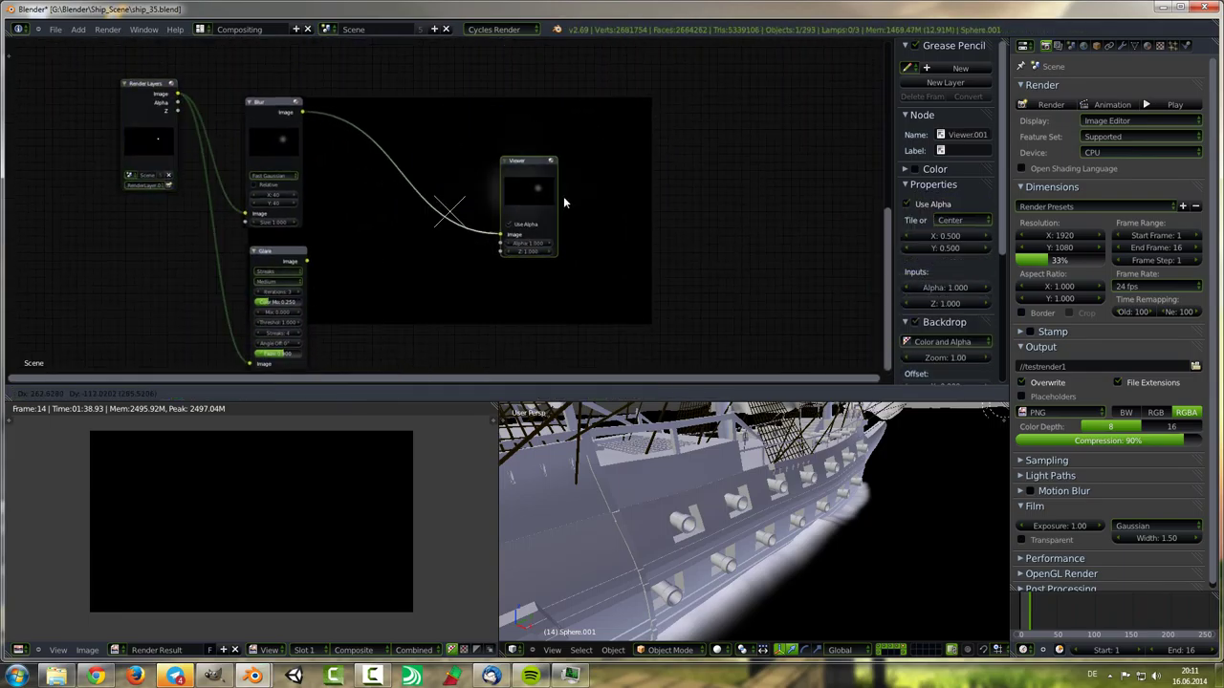
scroll(313, 174, up, 2)
scroll(395, 243, down, 1)
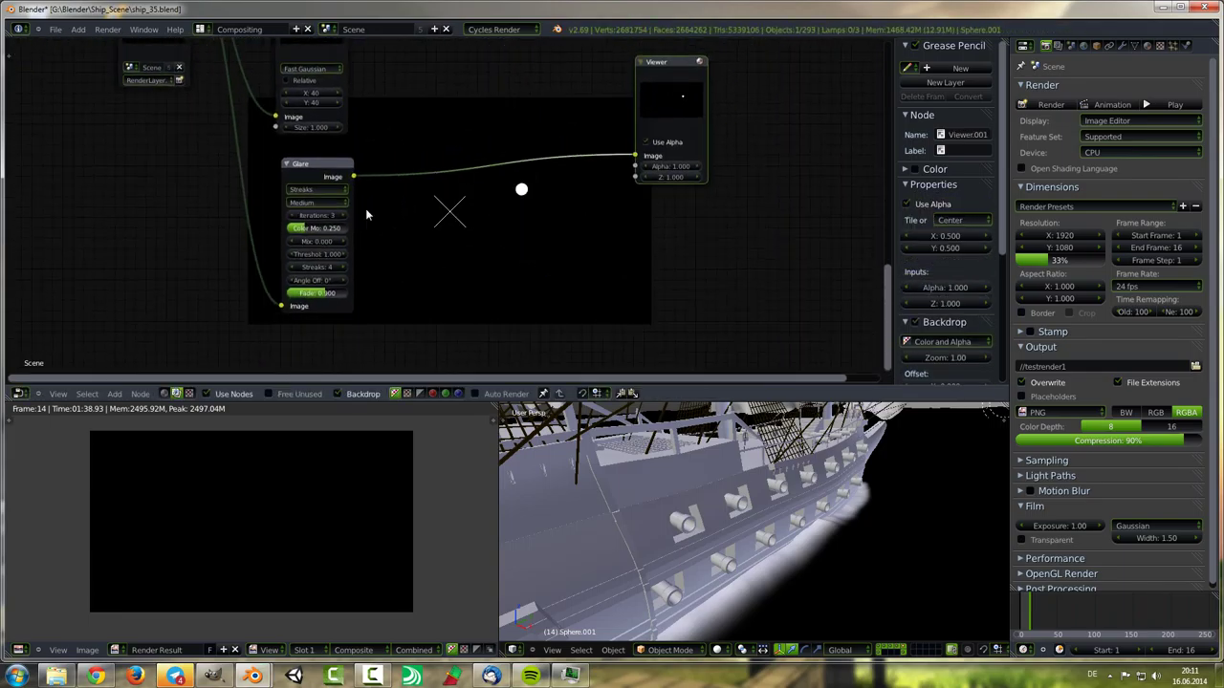
scroll(365, 208, down, 1)
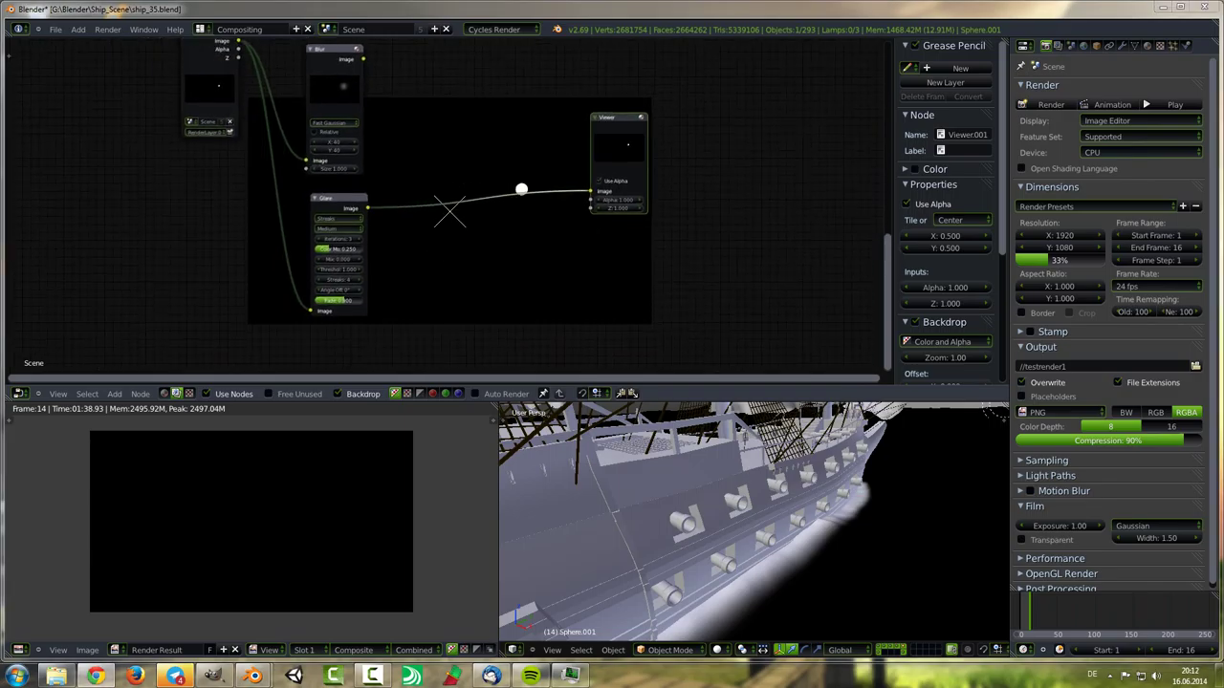
middle_drag(627, 145, 612, 138)
middle_drag(398, 277, 358, 142)
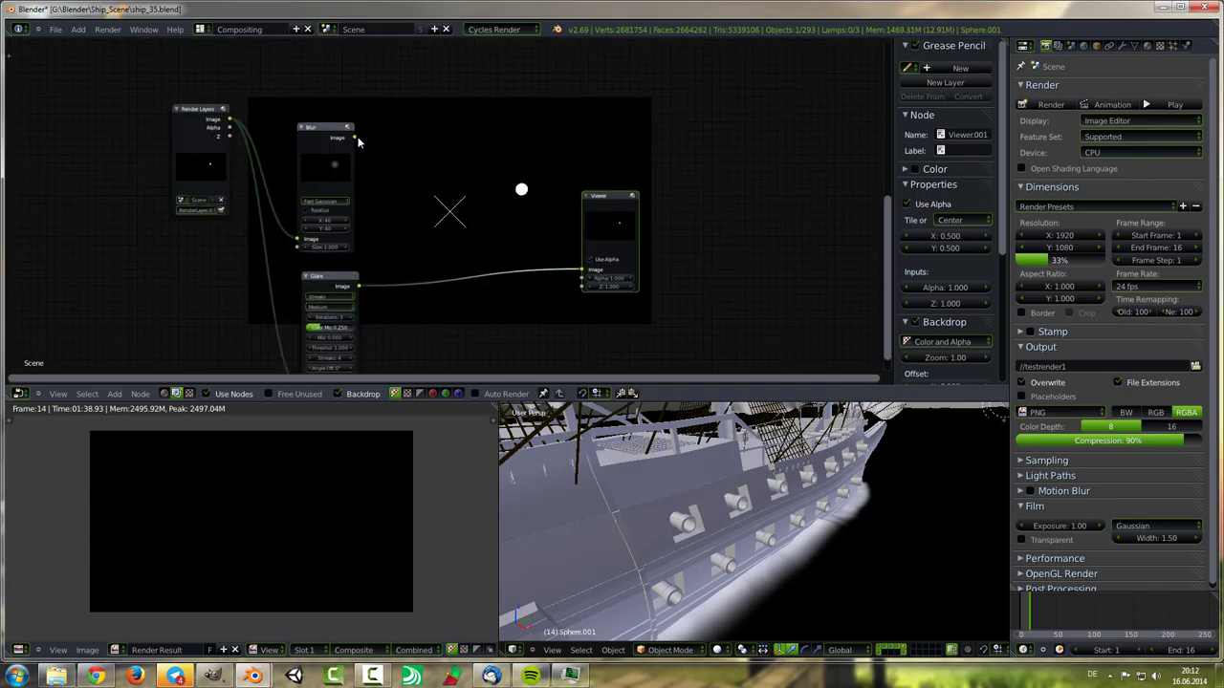
drag(355, 286, 581, 271)
Step: Move the Render Layers node down beside the Blur node and reframe the layout
middle_drag(519, 262, 514, 239)
scroll(295, 219, up, 1)
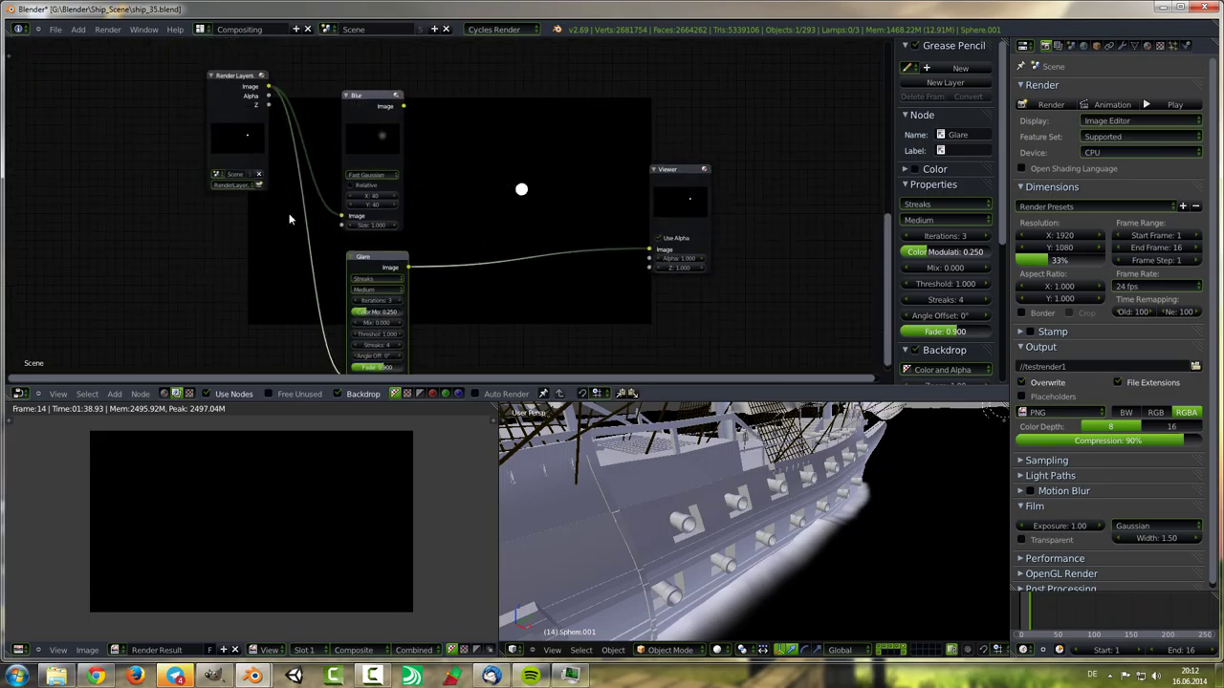
drag(239, 177, 222, 313)
scroll(323, 324, up, 2)
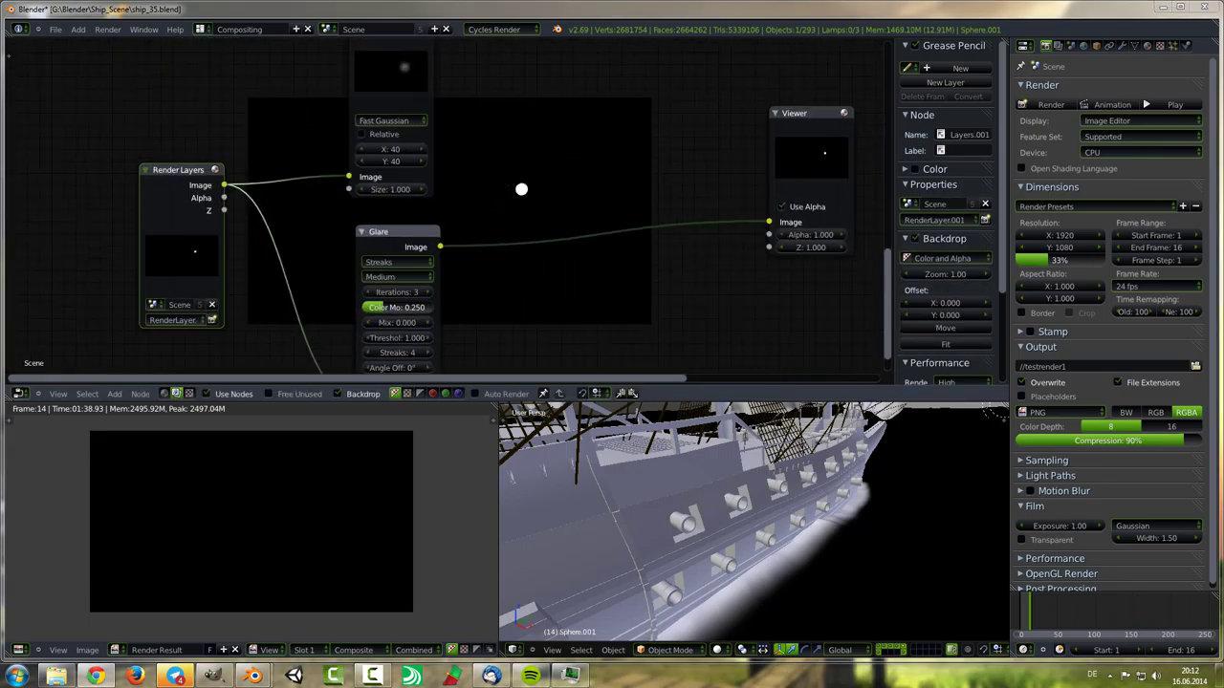
middle_drag(493, 294, 493, 233)
middle_drag(403, 292, 337, 279)
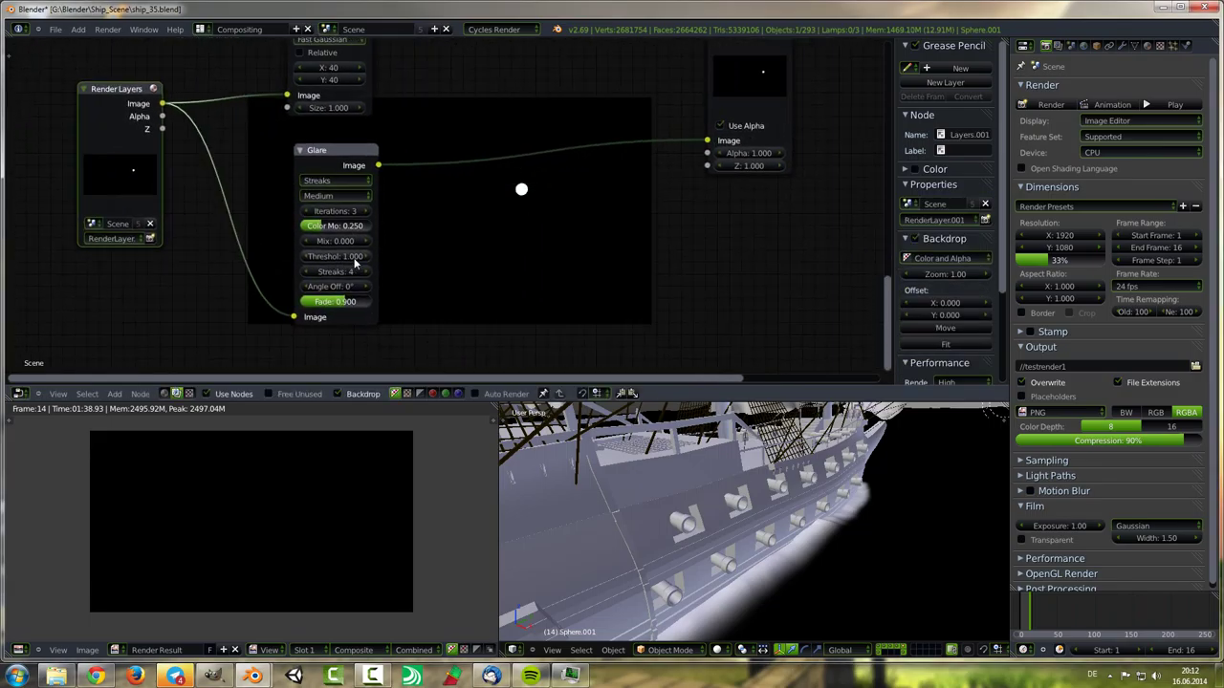
scroll(334, 284, down, 3)
scroll(346, 253, down, 1)
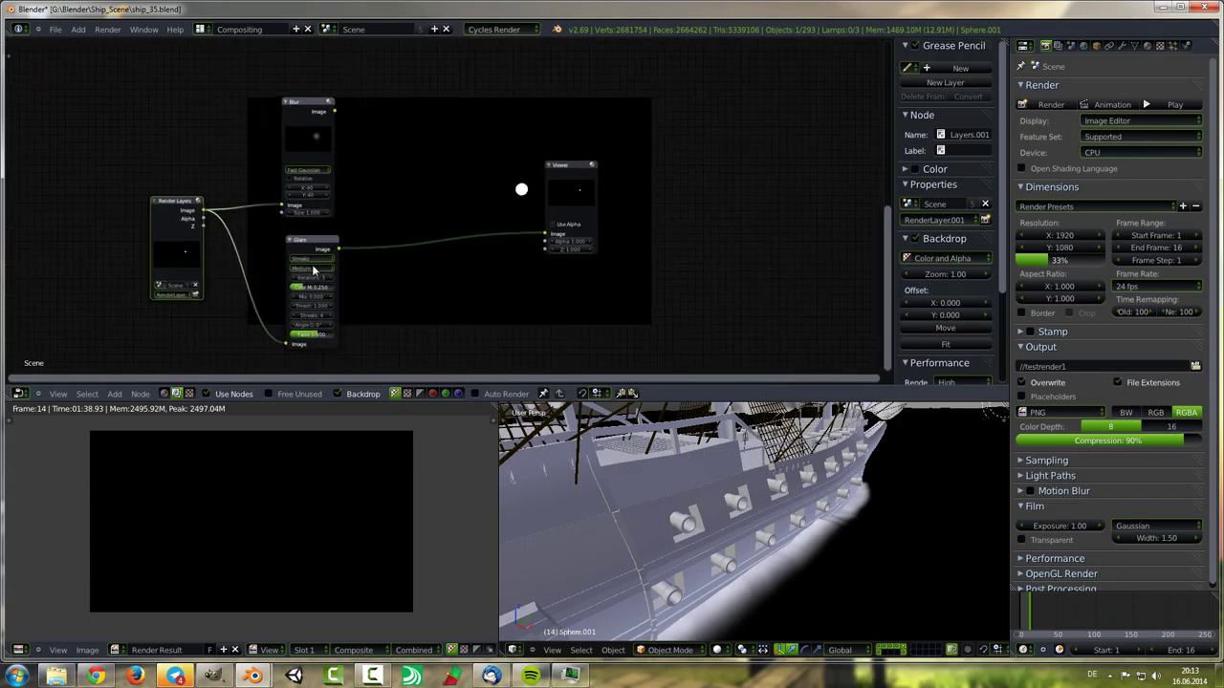
scroll(345, 276, up, 4)
scroll(391, 244, down, 3)
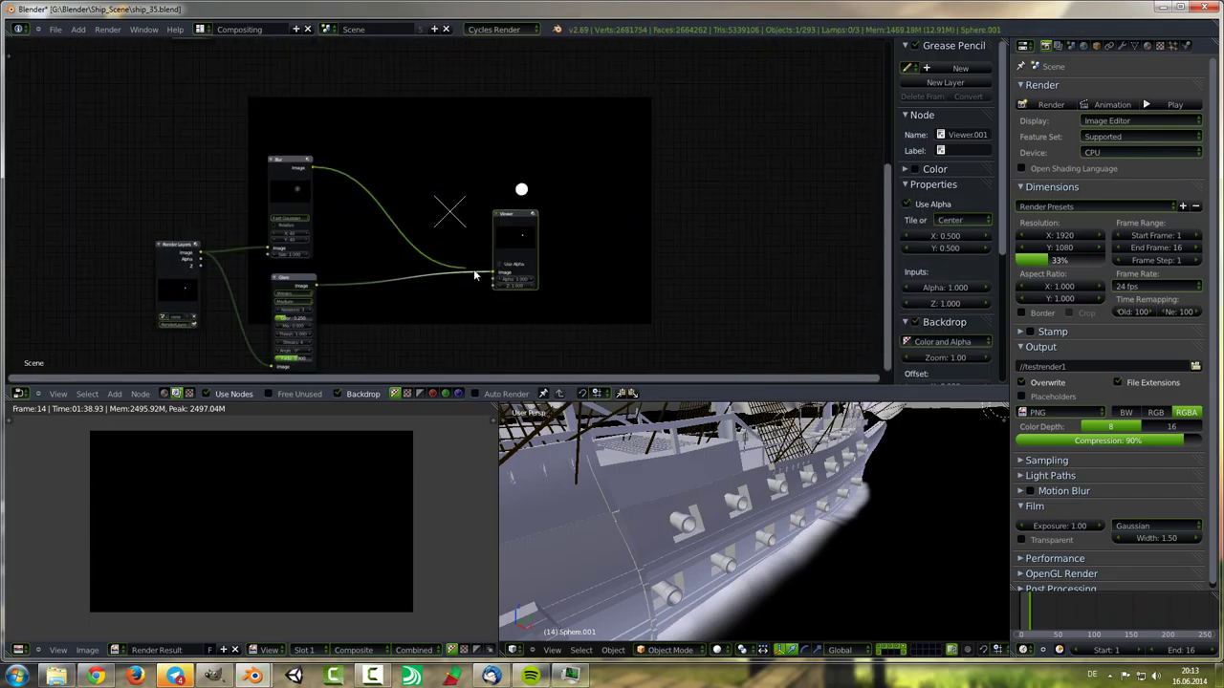
Step: Select the Streaks Glare node to show its settings with Mix 0.500
click(311, 287)
scroll(325, 290, up, 1)
scroll(343, 295, up, 2)
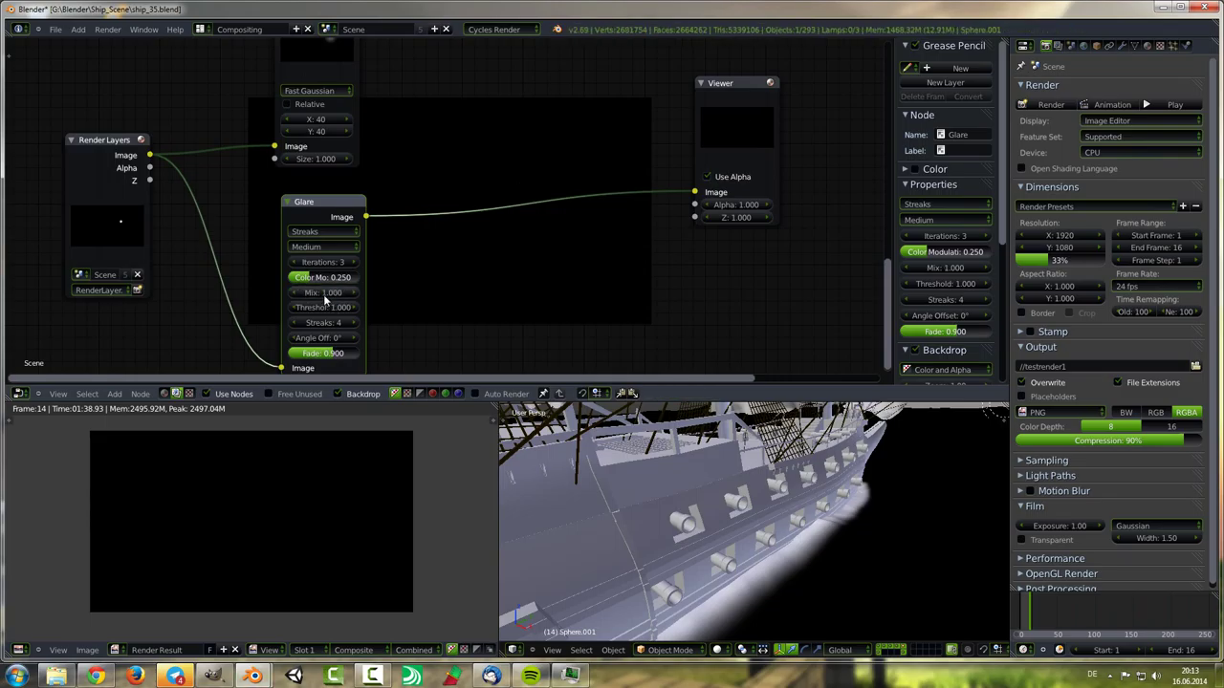
scroll(464, 211, down, 1)
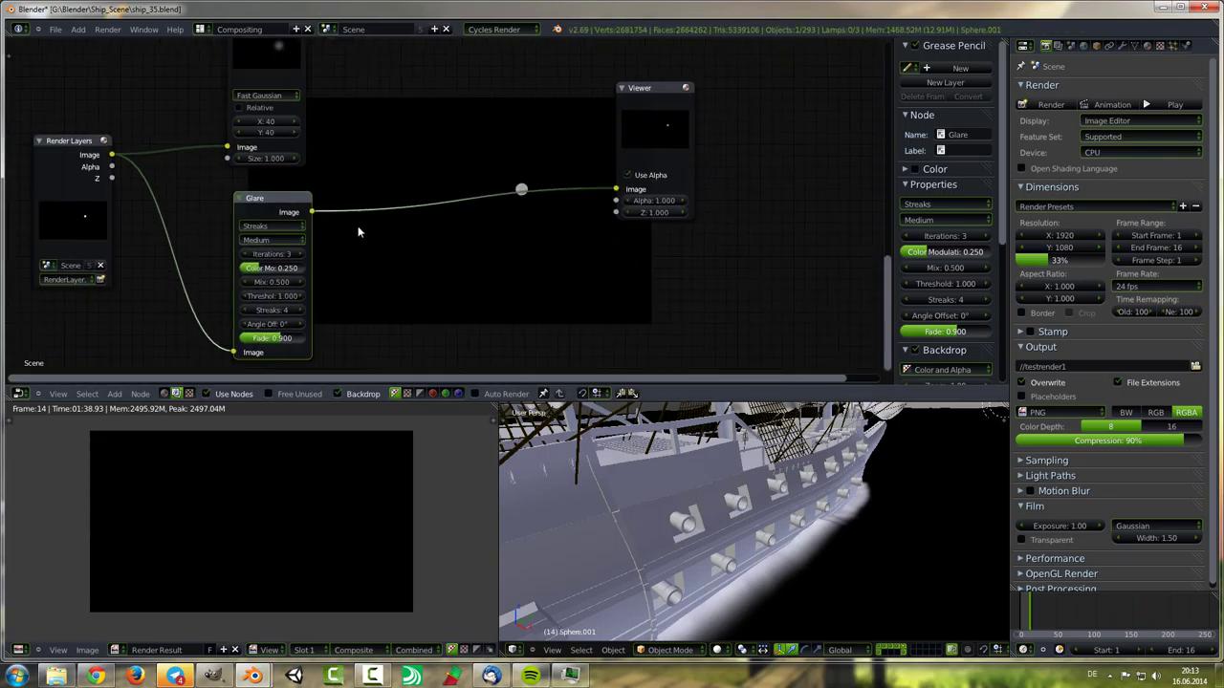
key(shift+a)
key(Escape)
Step: Insert a Mix node set to Add at factor 0.110, blending the Blur and Glare results
key(shift+a)
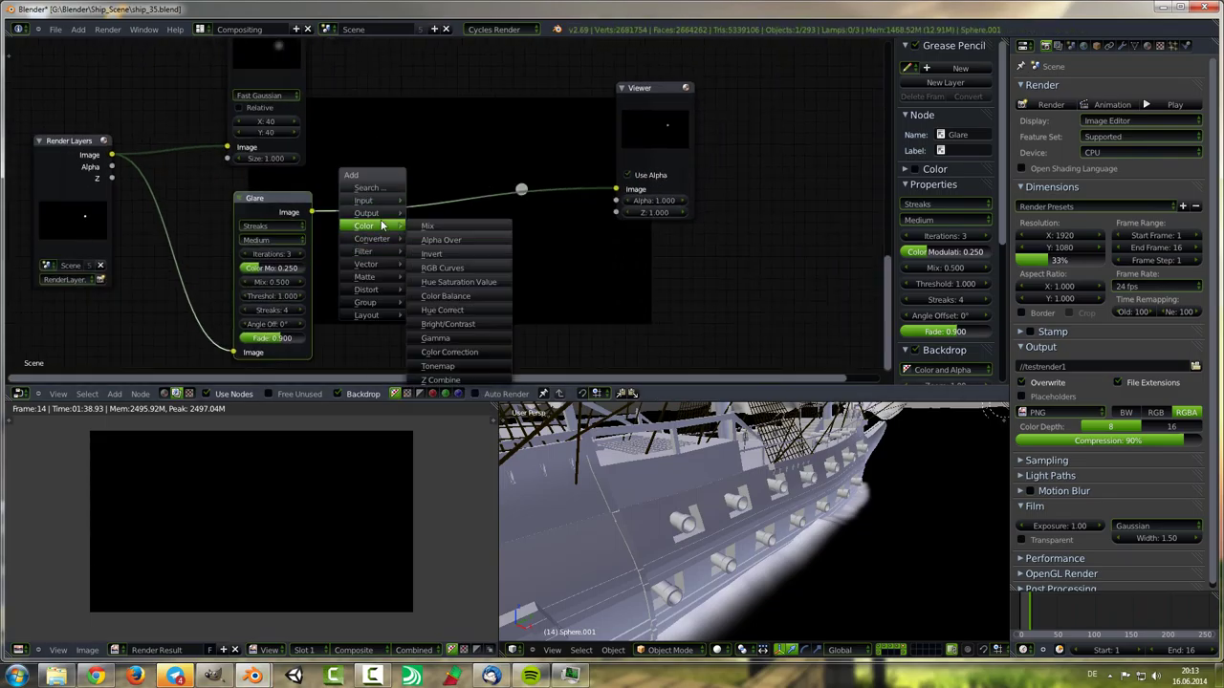
click(450, 182)
click(464, 206)
drag(313, 82, 428, 328)
click(457, 288)
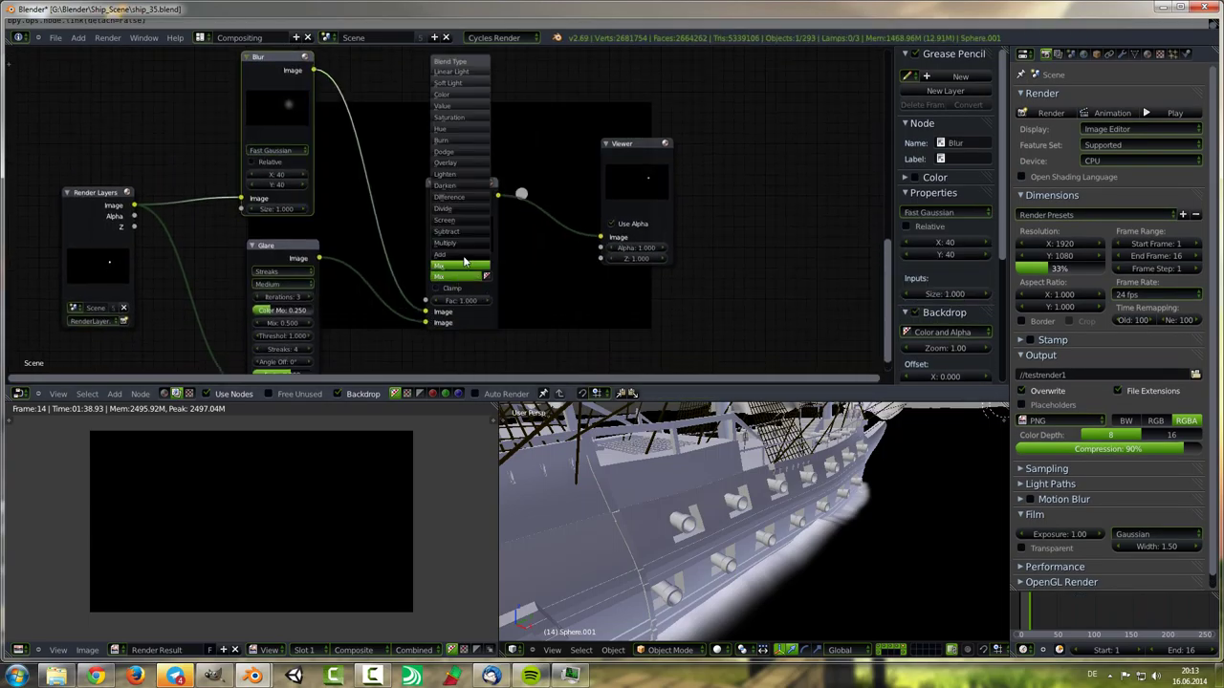
click(451, 263)
scroll(459, 268, up, 1)
drag(421, 256, 373, 263)
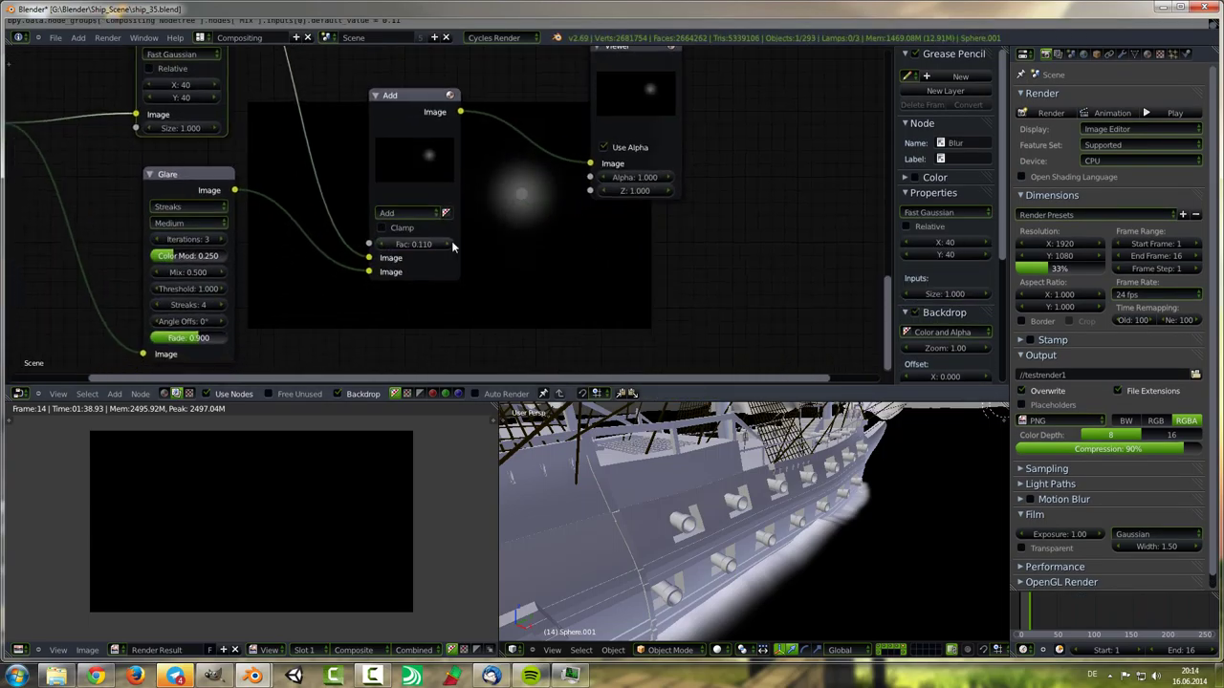
key(shift+a)
Step: Insert Color Balance between Add and Viewer, and set the Blur X size to 150
click(507, 323)
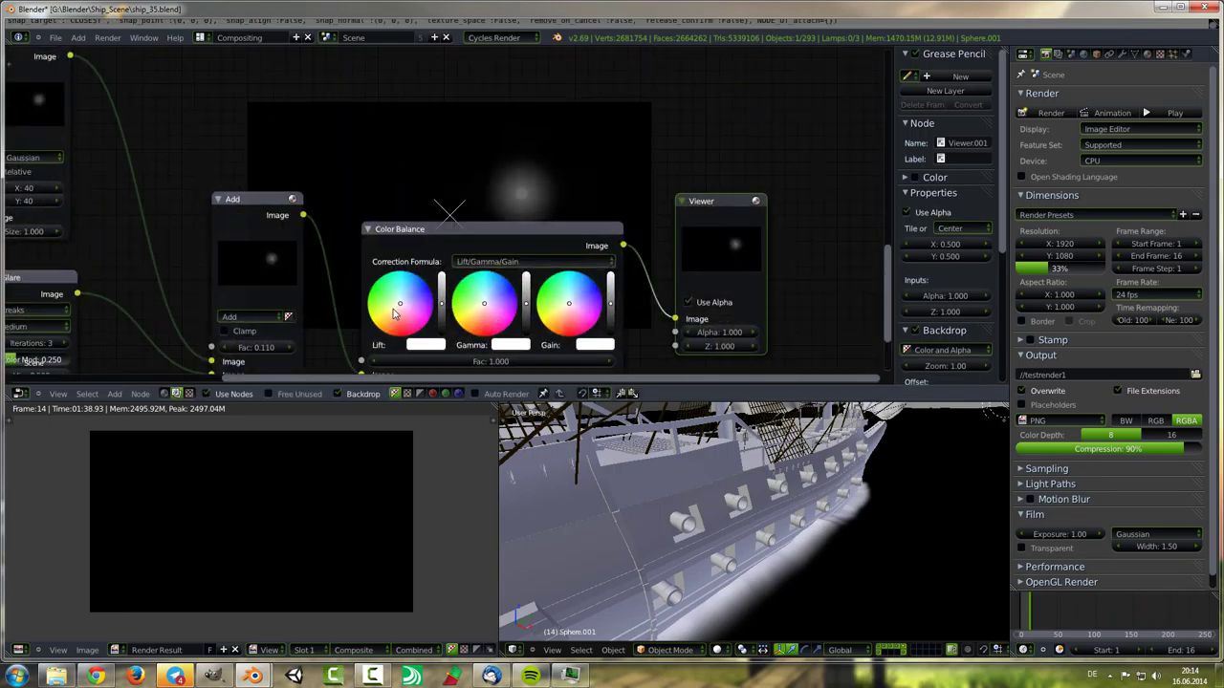
click(451, 315)
scroll(451, 316, down, 2)
middle_drag(279, 188, 287, 218)
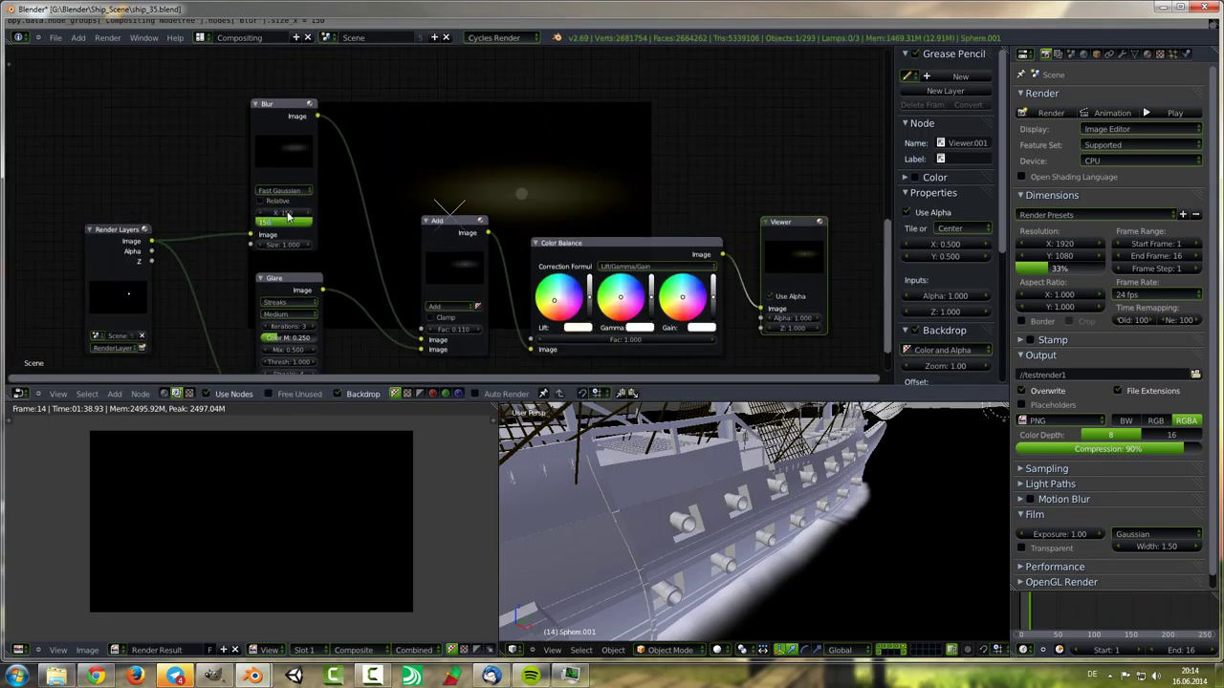
key(Return)
scroll(325, 220, down, 2)
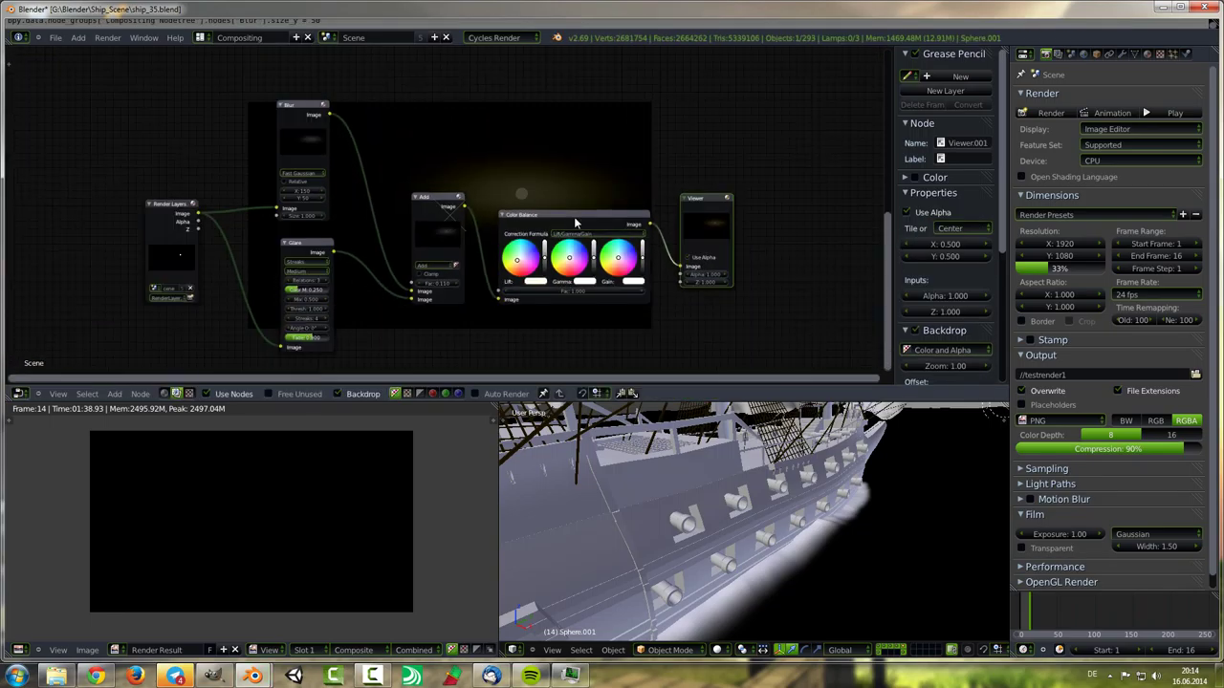
Step: Delete the Add node, then undo the deletion
key(shift+a)
key(Escape)
key(x)
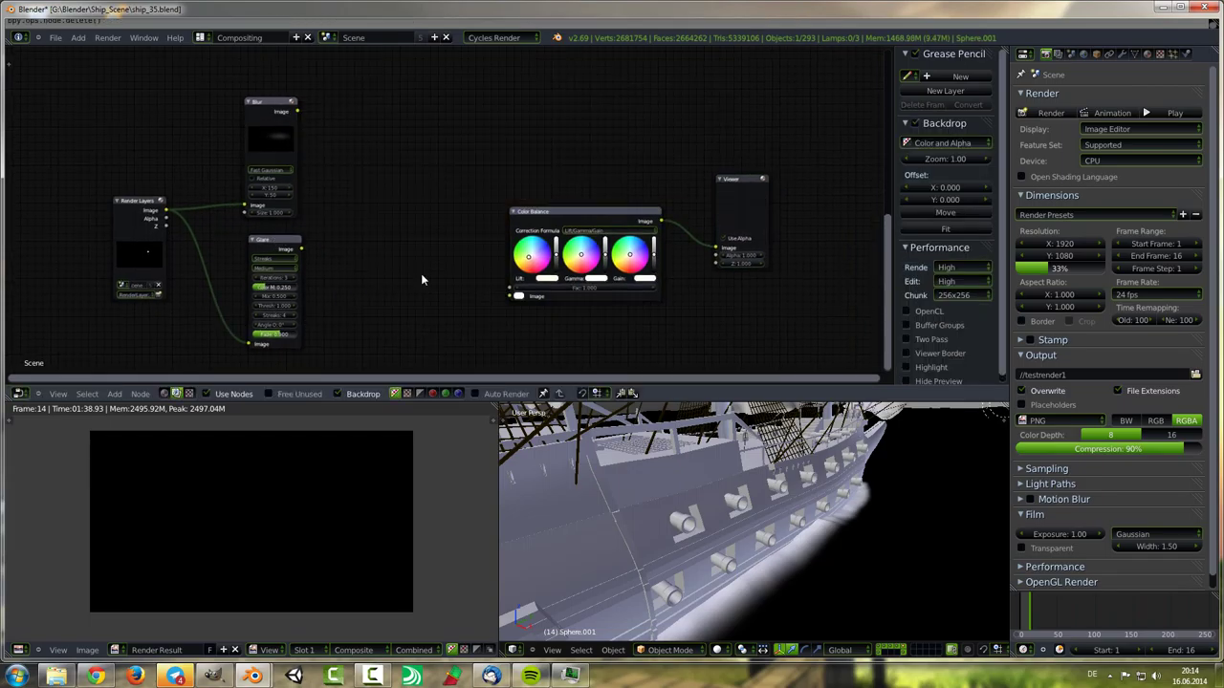
key(ctrl+z)
key(ctrl+z)
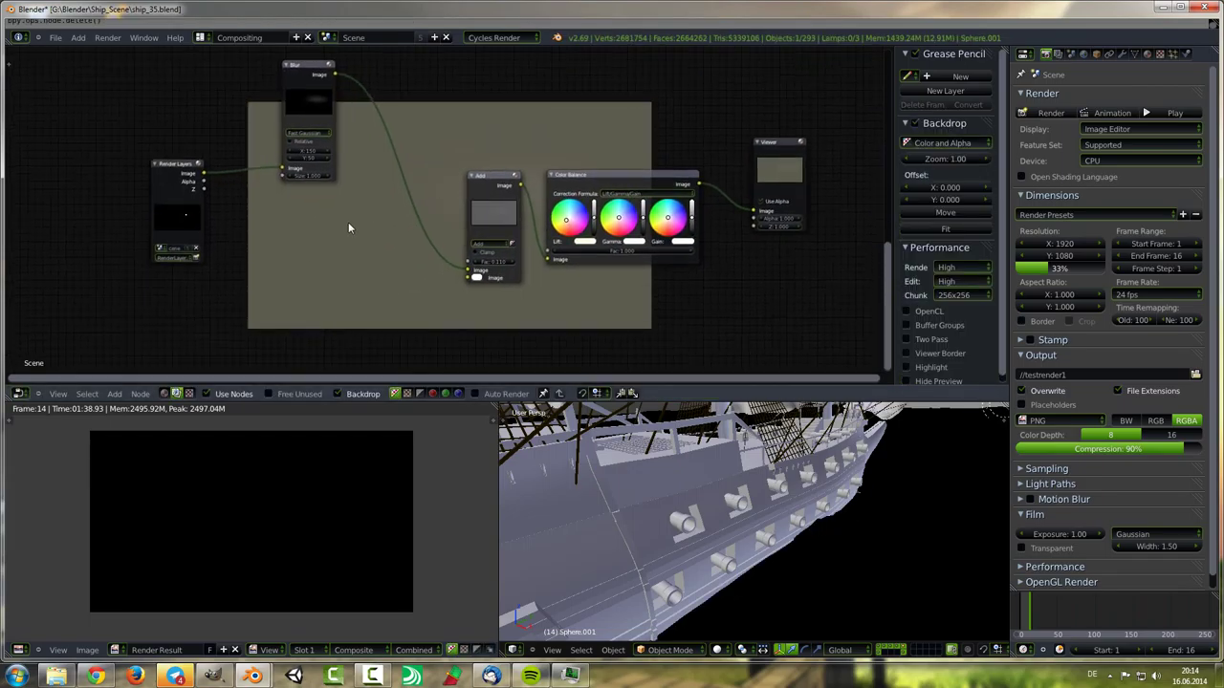
key(shift+a)
key(Escape)
Step: Connect an image into the Add node and insert a new Glare between Render Layers and Add
drag(559, 253, 478, 268)
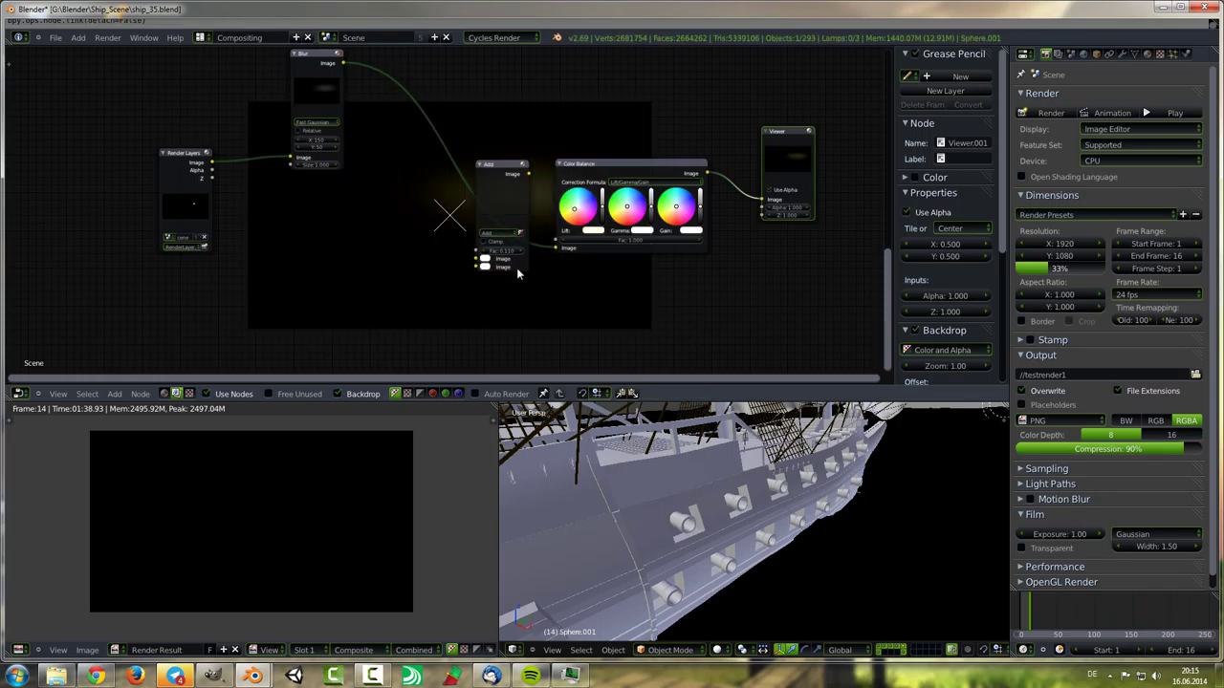
key(shift+a)
click(421, 392)
click(373, 287)
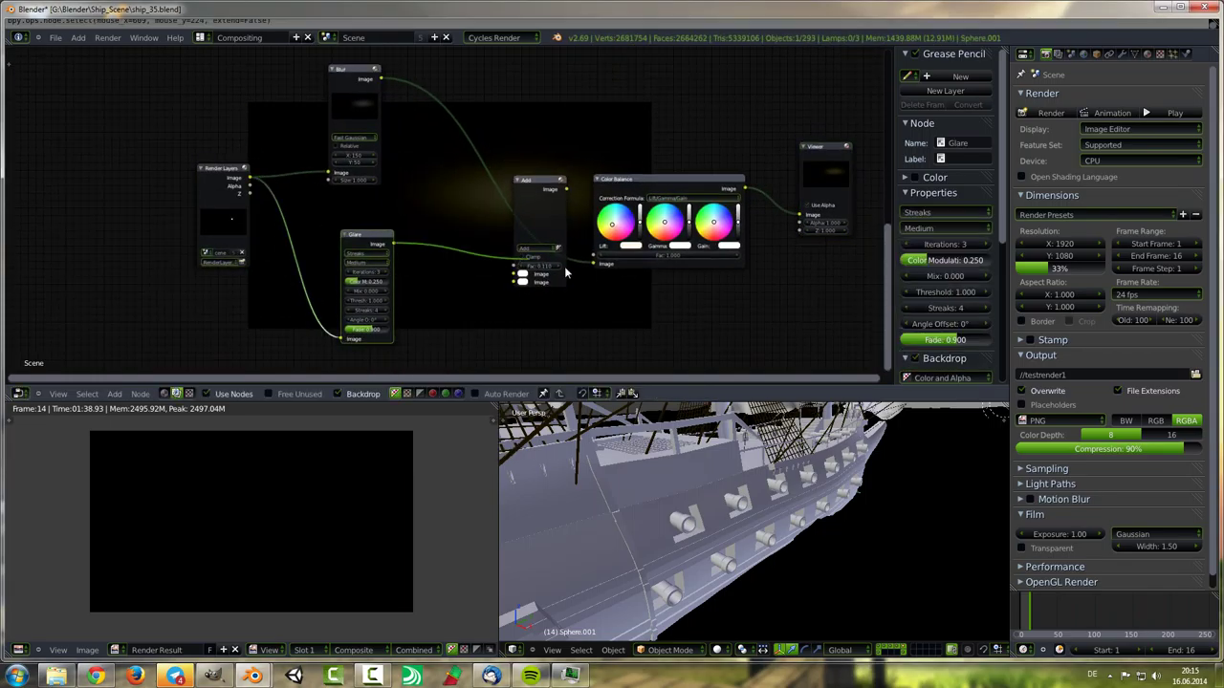
middle_drag(557, 256, 604, 249)
scroll(604, 249, up, 3)
scroll(535, 244, down, 2)
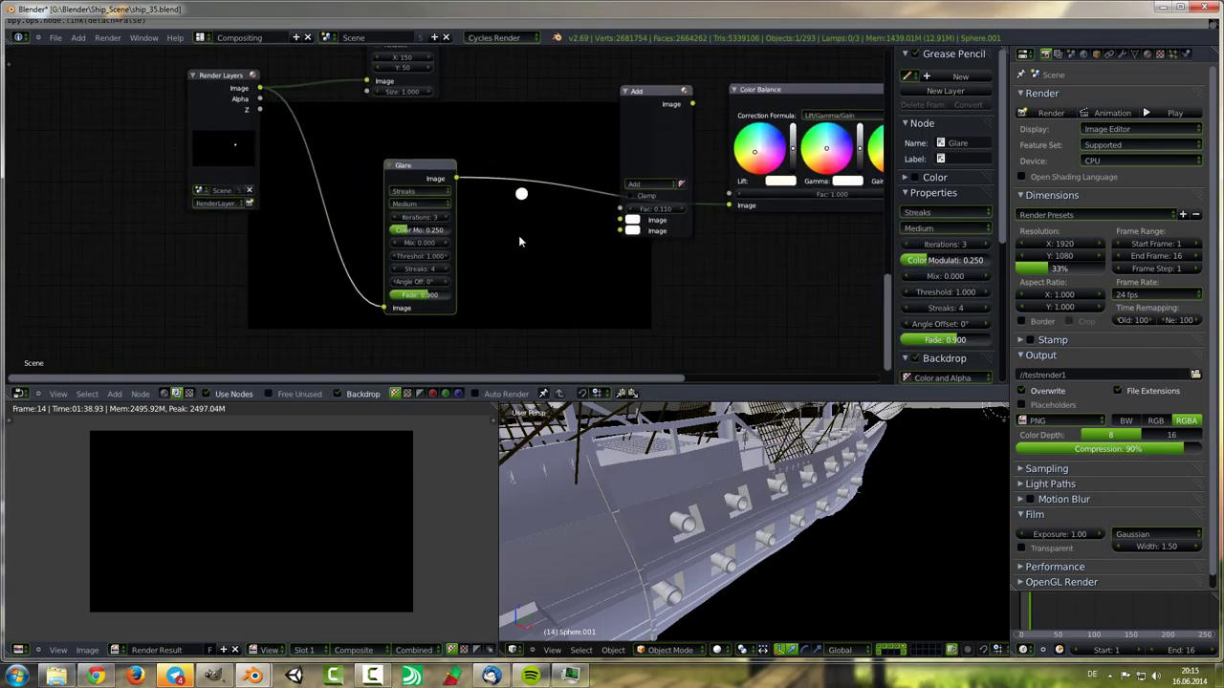
Step: Lower the Glare fade slightly and make the Viewer preview the ship render
scroll(526, 200, up, 1)
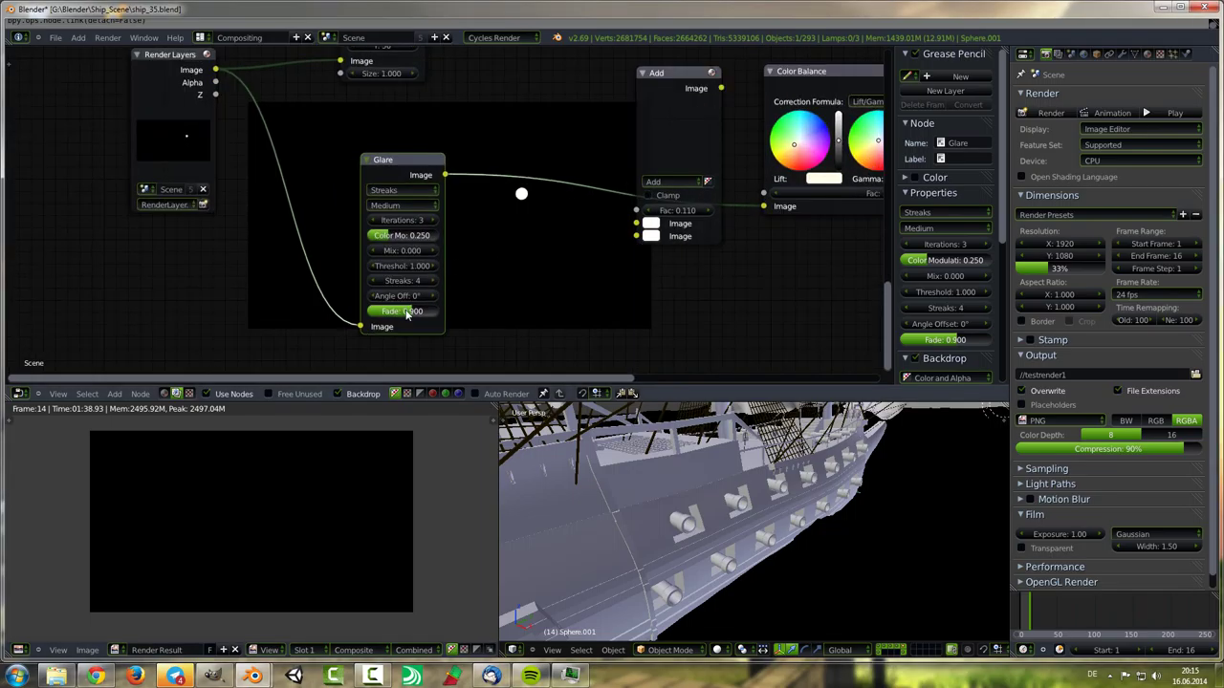
drag(430, 312, 426, 312)
key(KP_Decimal)
scroll(453, 191, down, 2)
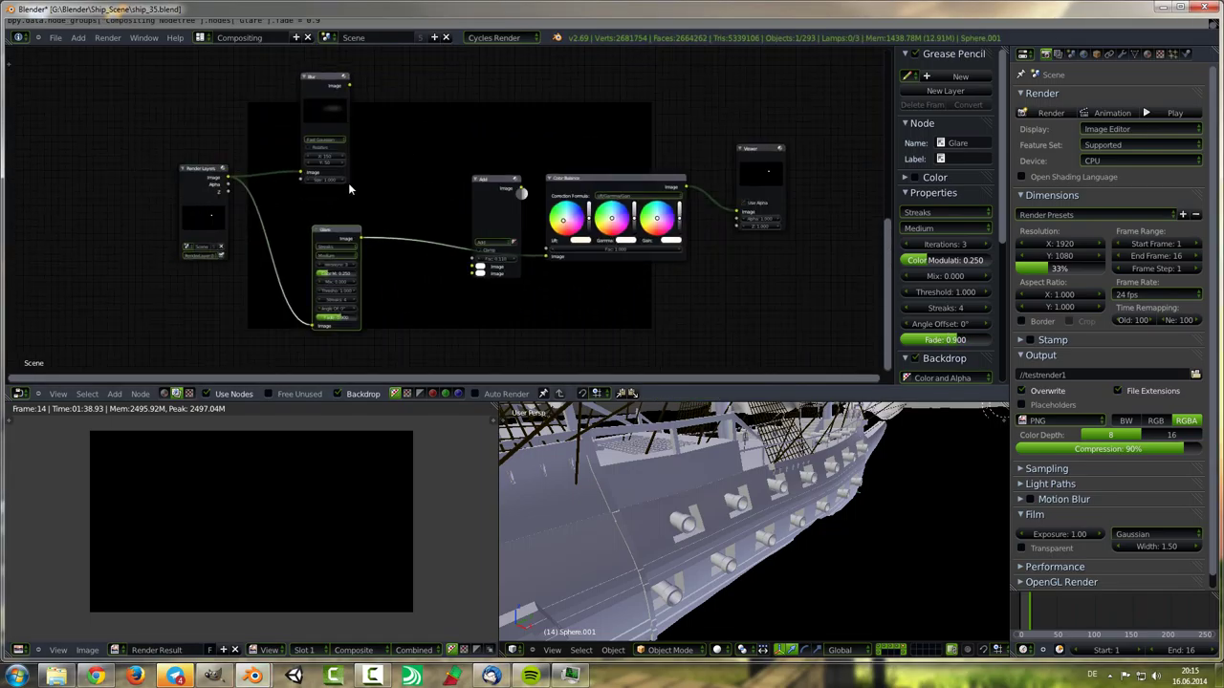
scroll(498, 229, down, 2)
click(507, 234)
scroll(519, 247, up, 2)
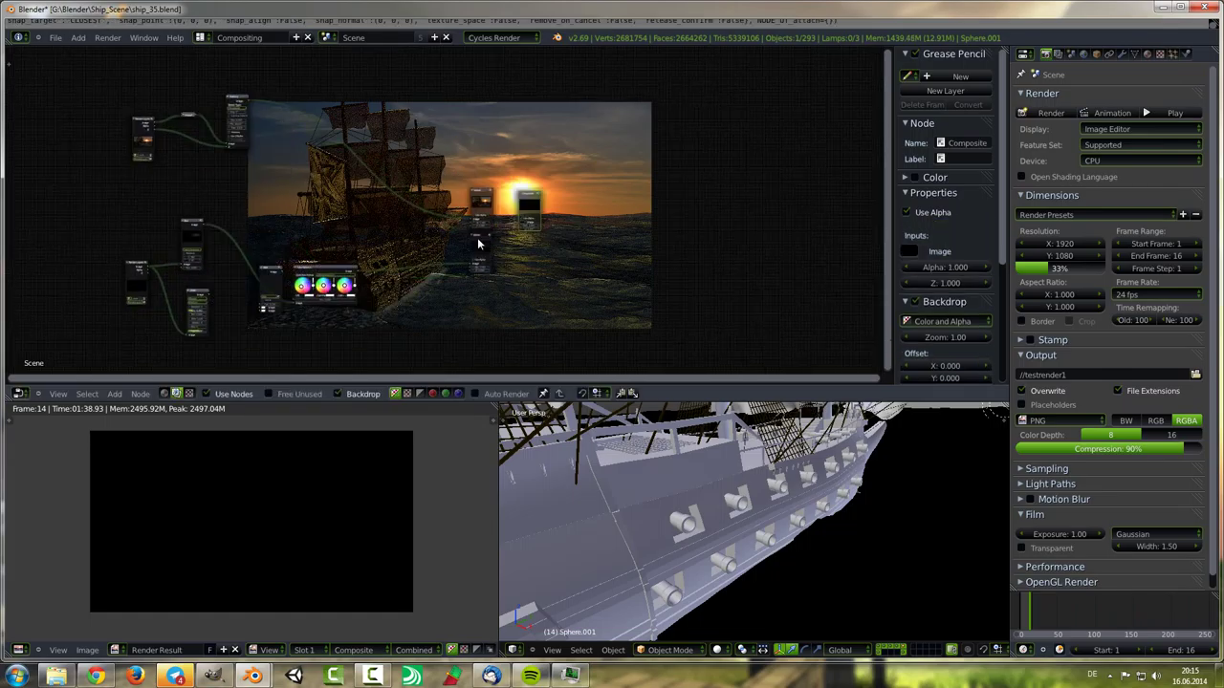
scroll(519, 247, up, 2)
Step: Drop a second mix node onto the output links and set it to Add blending
drag(405, 265, 377, 236)
click(400, 203)
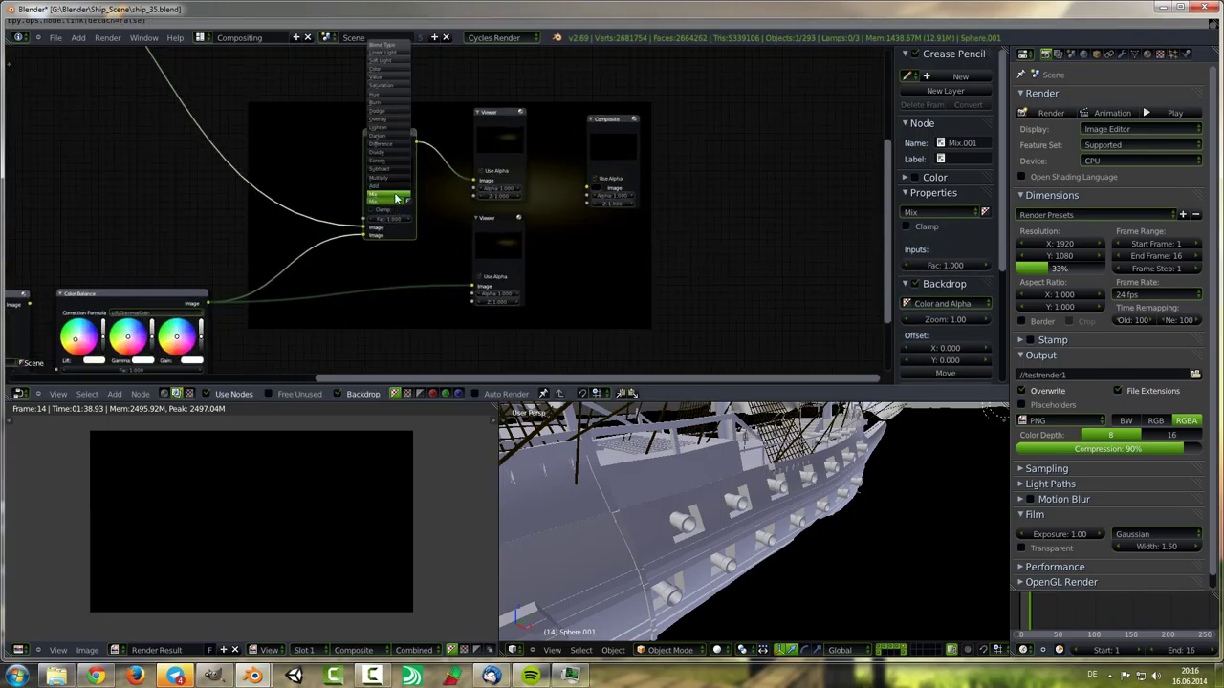
click(400, 192)
scroll(574, 239, up, 1)
click(669, 250)
scroll(669, 257, up, 2)
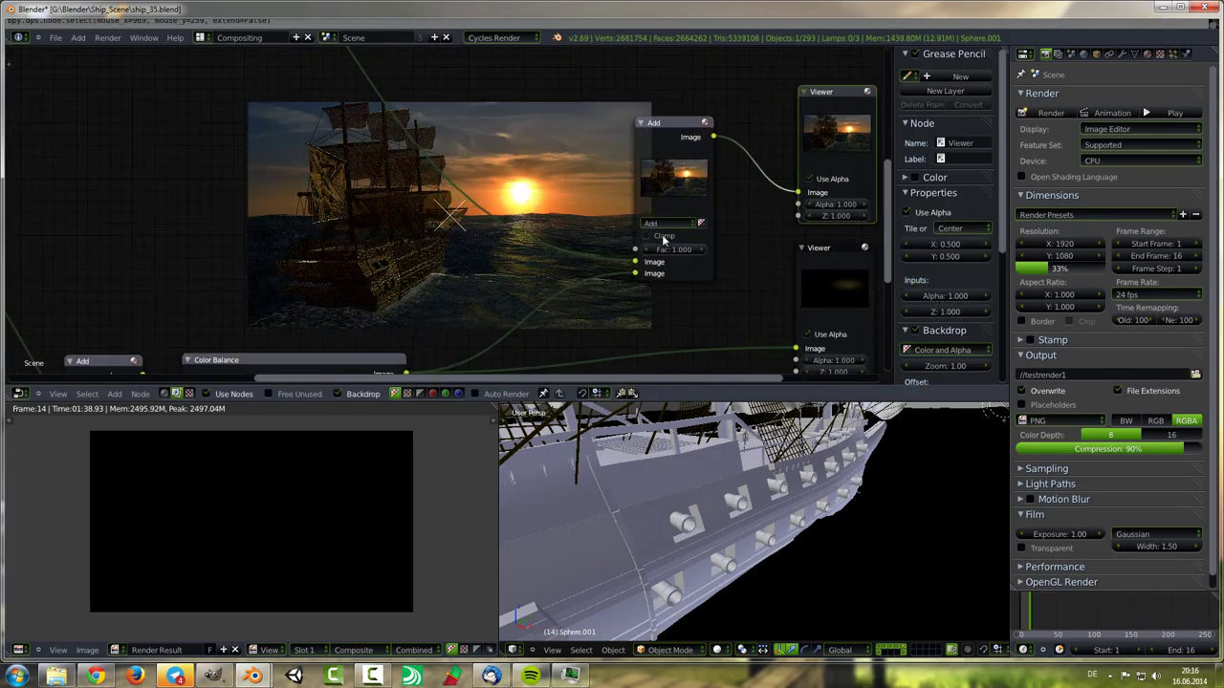
click(660, 226)
click(659, 263)
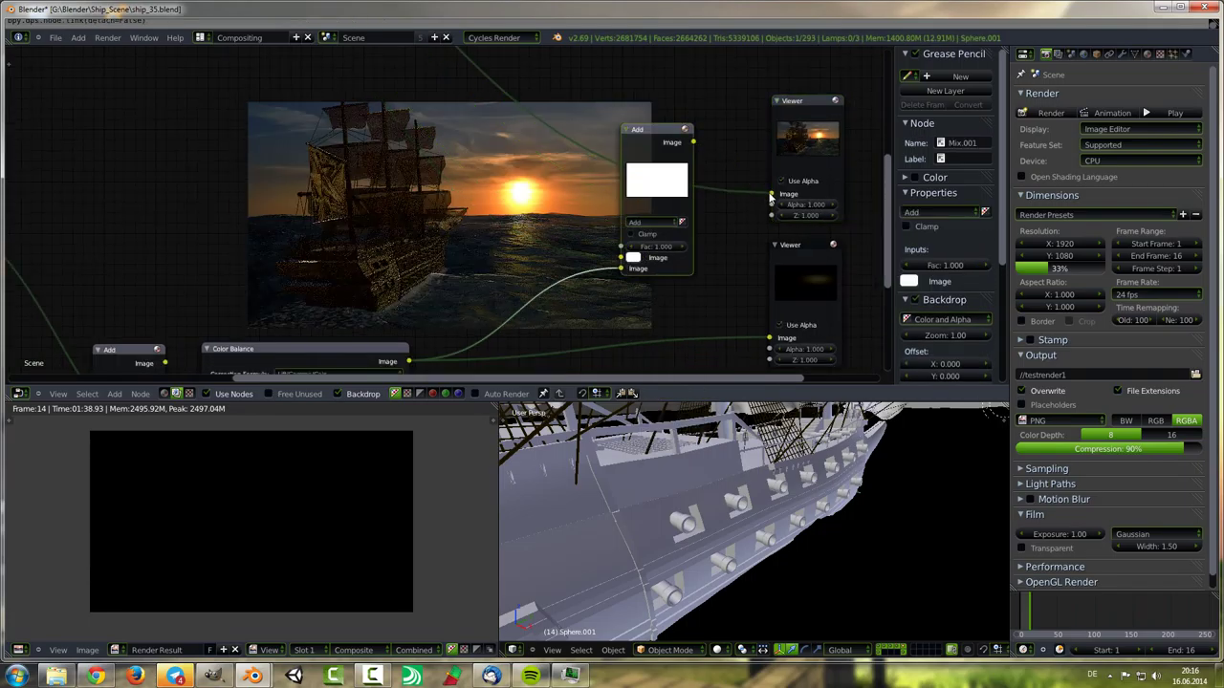
scroll(478, 239, down, 3)
Step: Confirm the new Blur size on the original 0.110 Add node and frame the second Add and Viewers
click(329, 266)
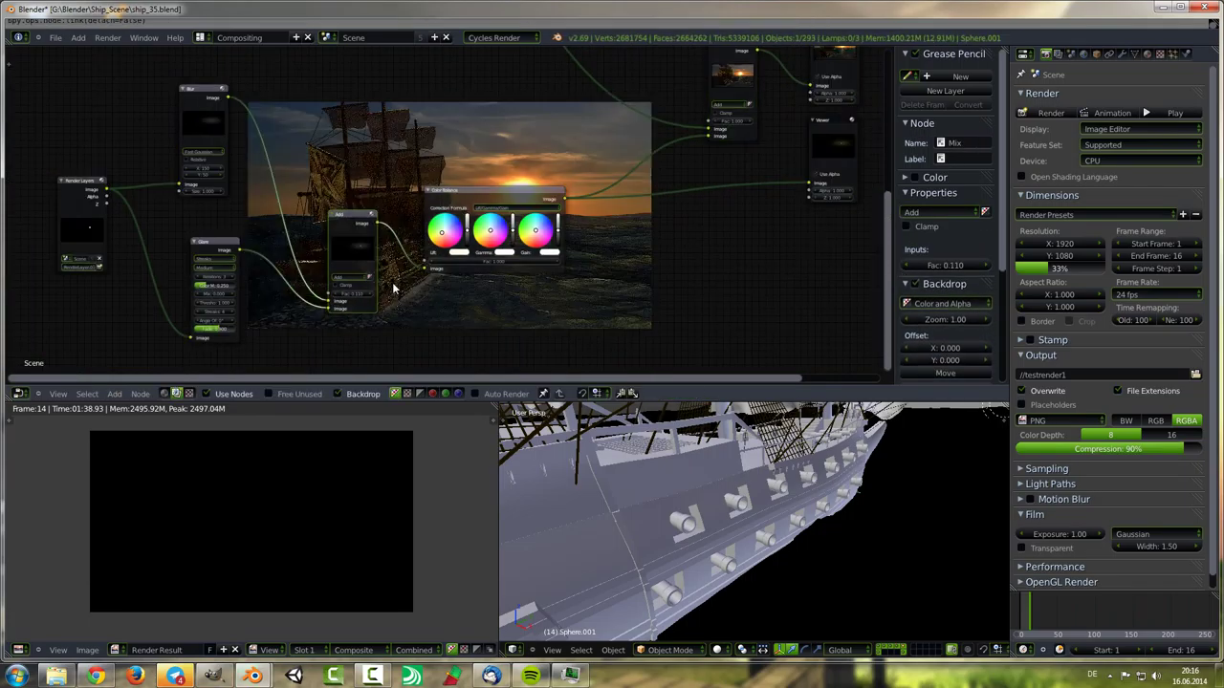
scroll(363, 277, up, 3)
key(Return)
scroll(383, 249, down, 2)
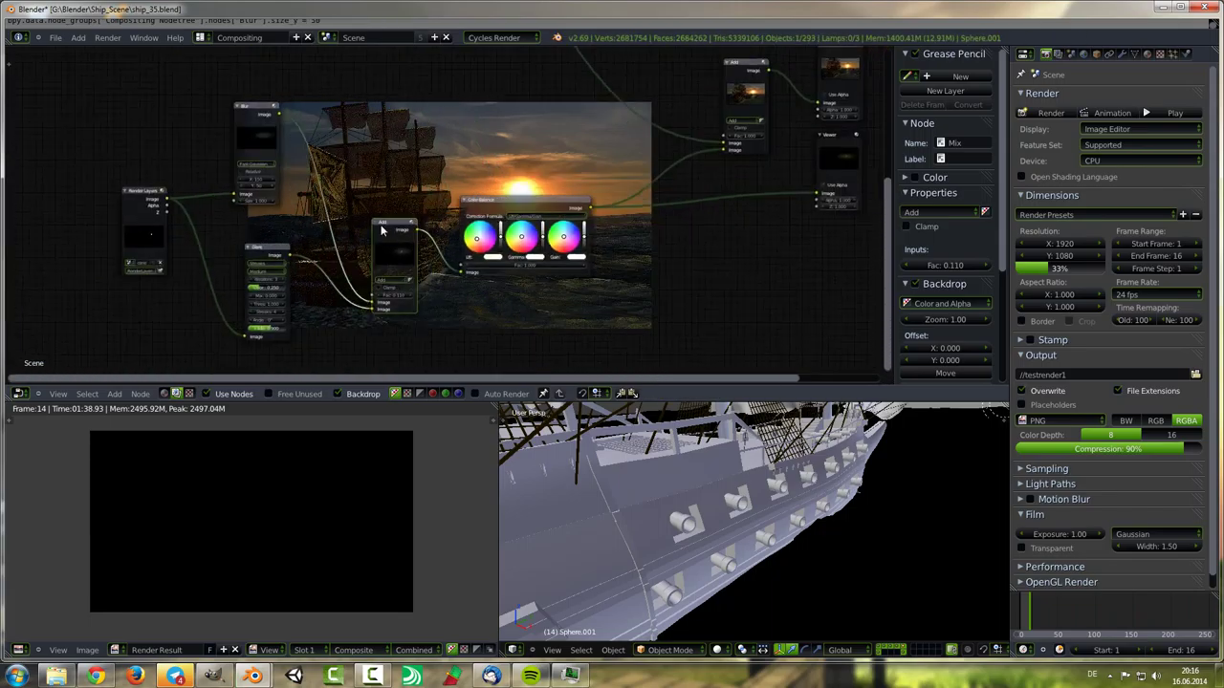
middle_drag(168, 161, 606, 275)
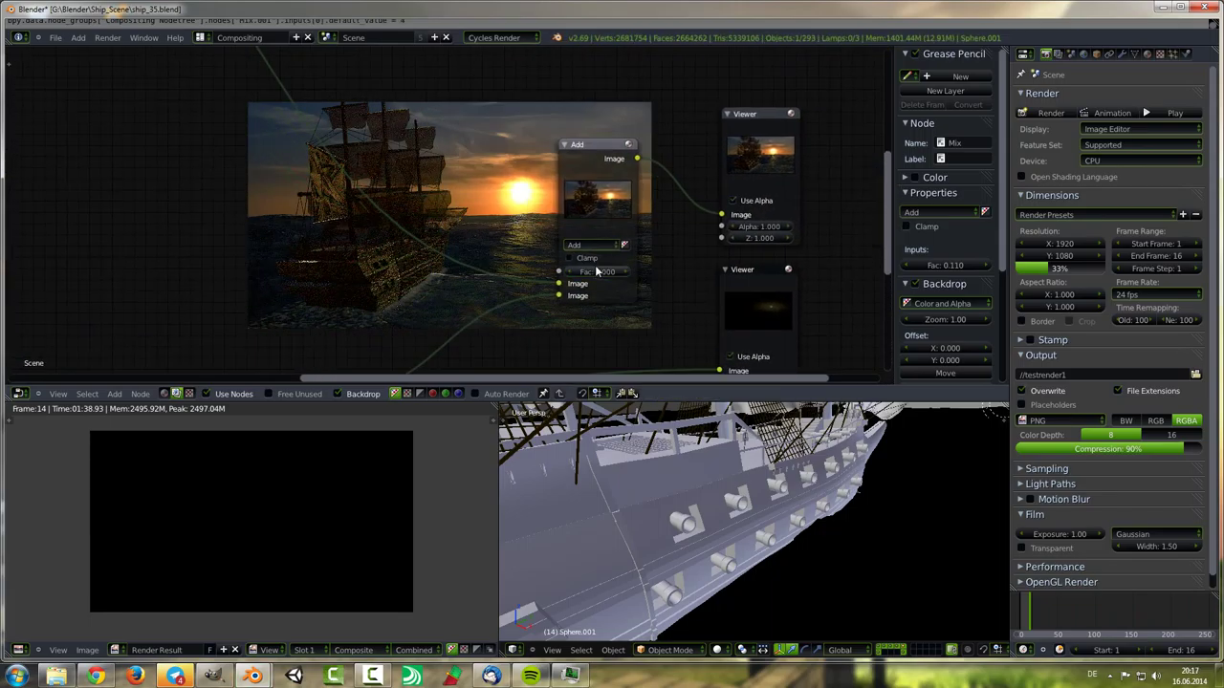
scroll(596, 272, down, 3)
Step: Add a new Blur filter node next to the Glare node
click(353, 236)
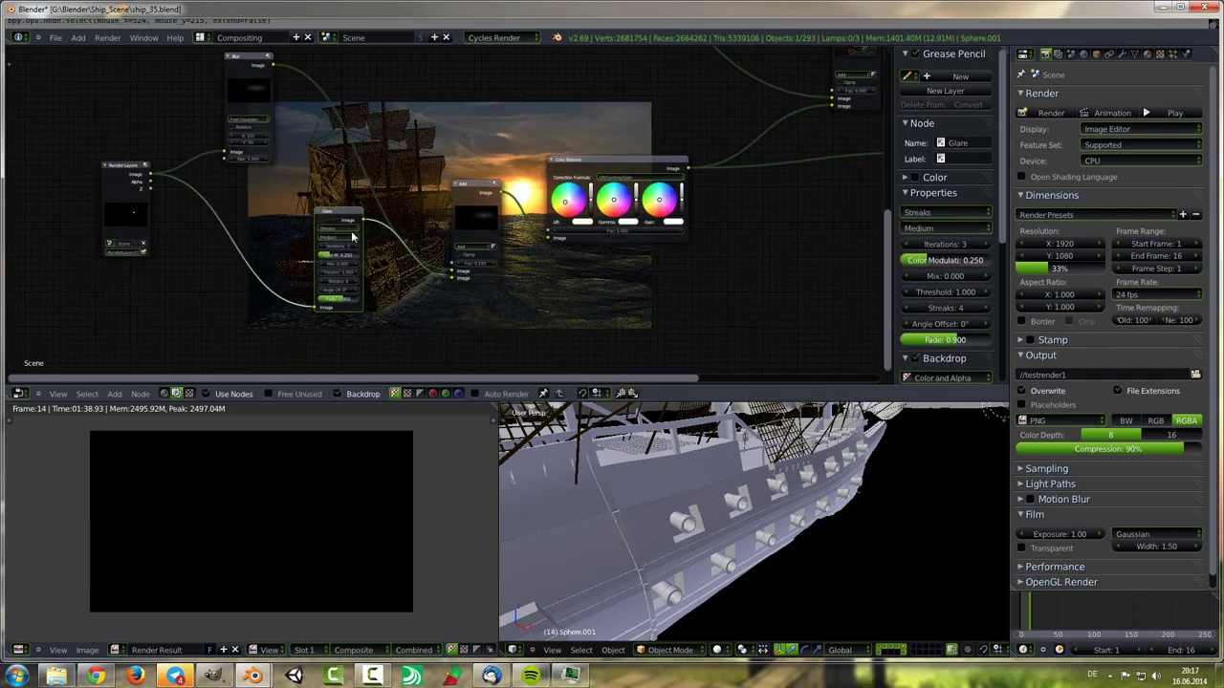
key(shift+s)
click(411, 265)
scroll(191, 210, up, 1)
click(124, 172)
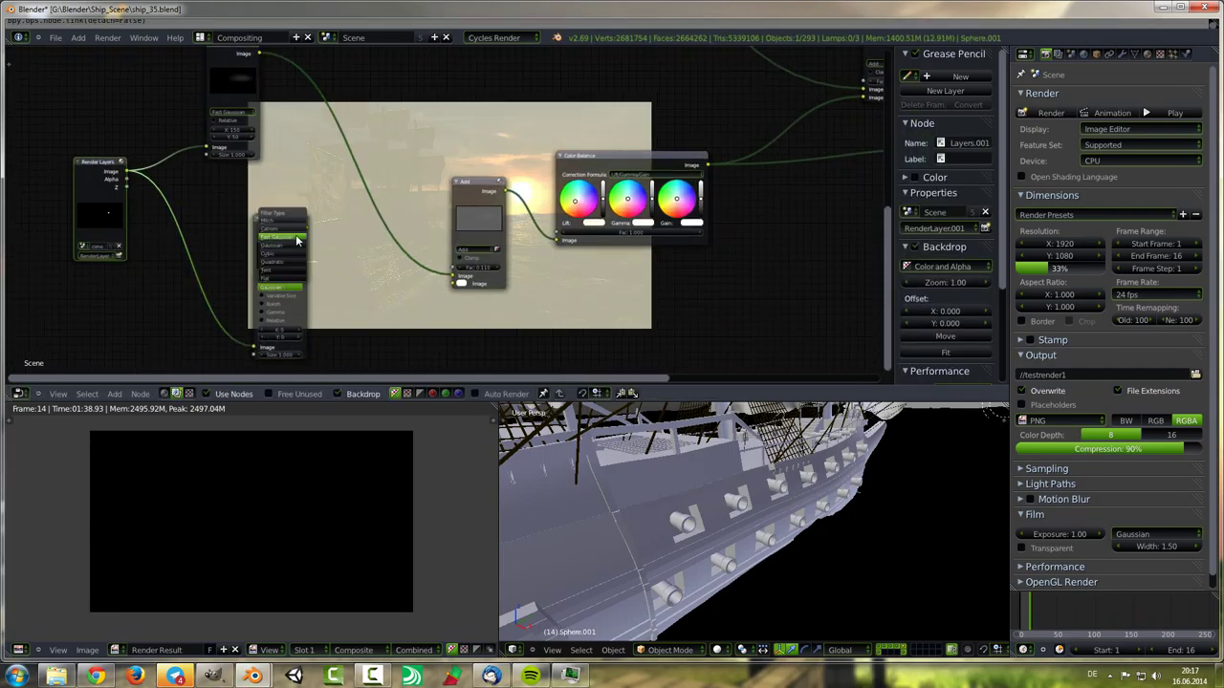
Step: Make the new Blur a Fast Gaussian with size 20 × 20
click(296, 241)
middle_drag(297, 241, 19, 248)
scroll(399, 325, up, 1)
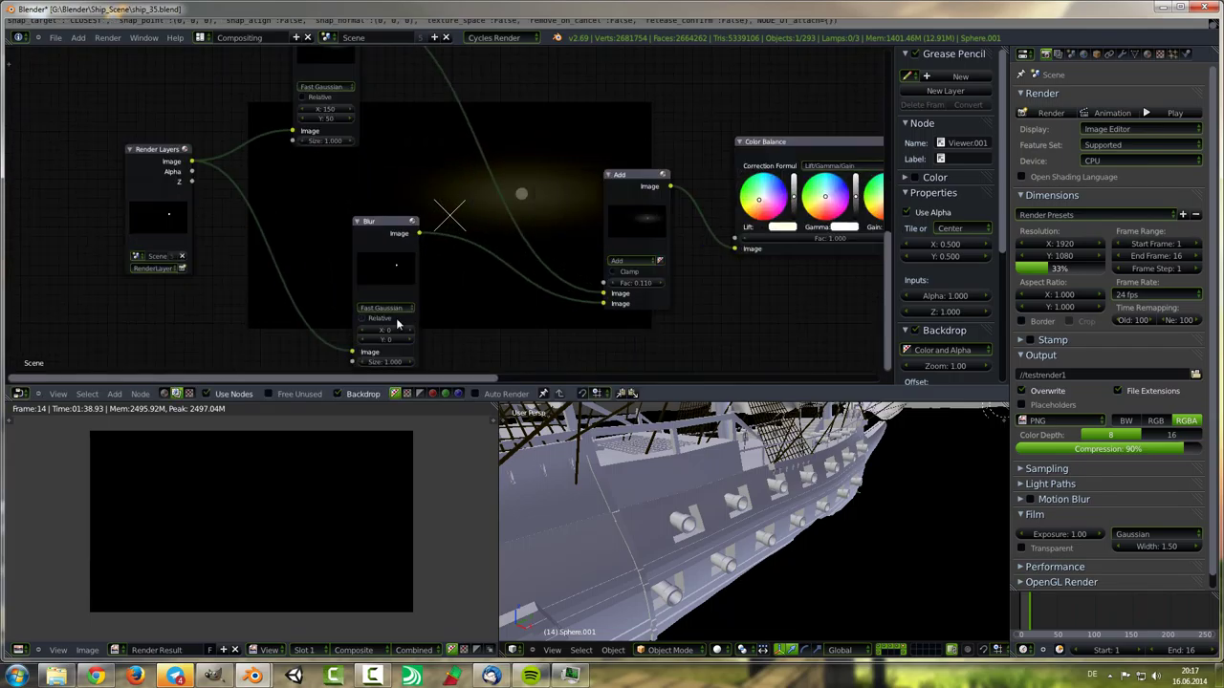
key(Return)
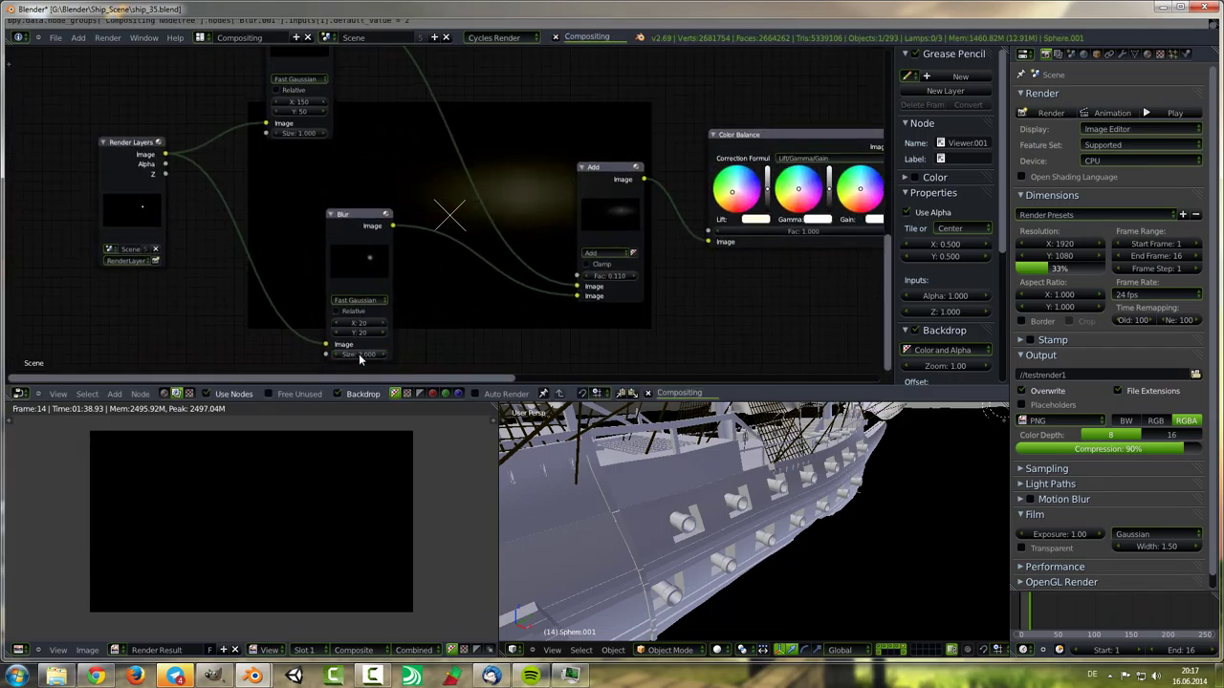
middle_drag(371, 312, 380, 304)
scroll(652, 299, down, 5)
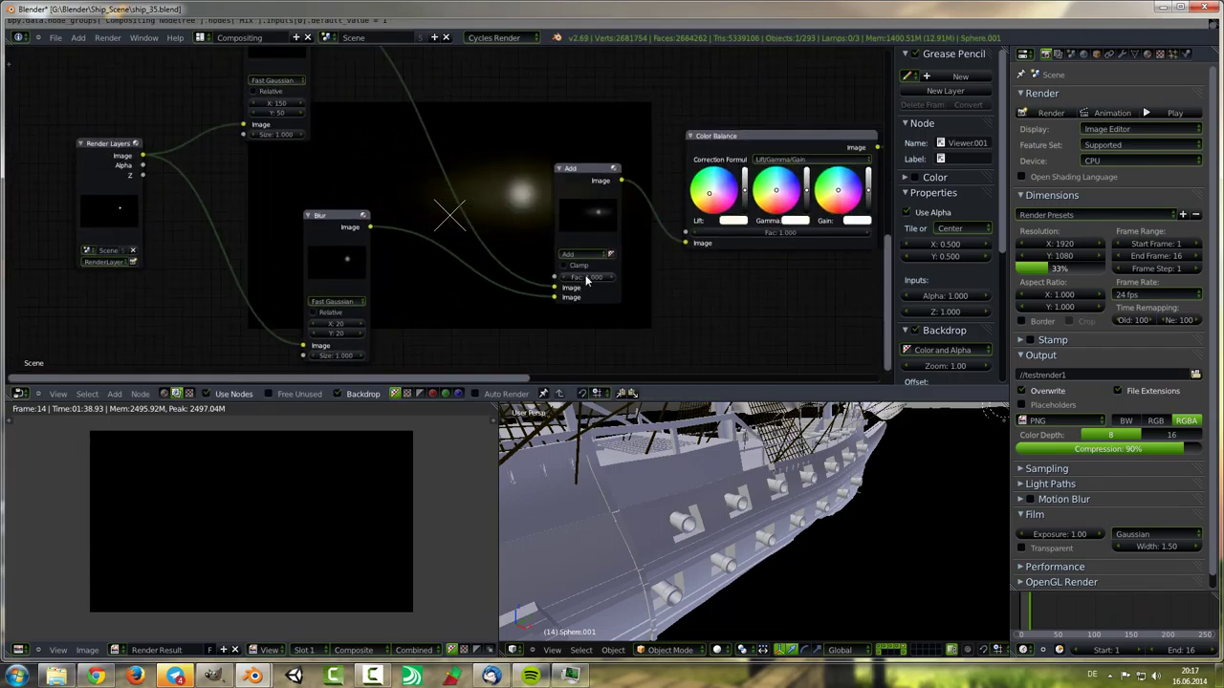
Step: Show the full glowing render in the Viewer and select the Defocus node
click(652, 200)
middle_drag(598, 281, 593, 278)
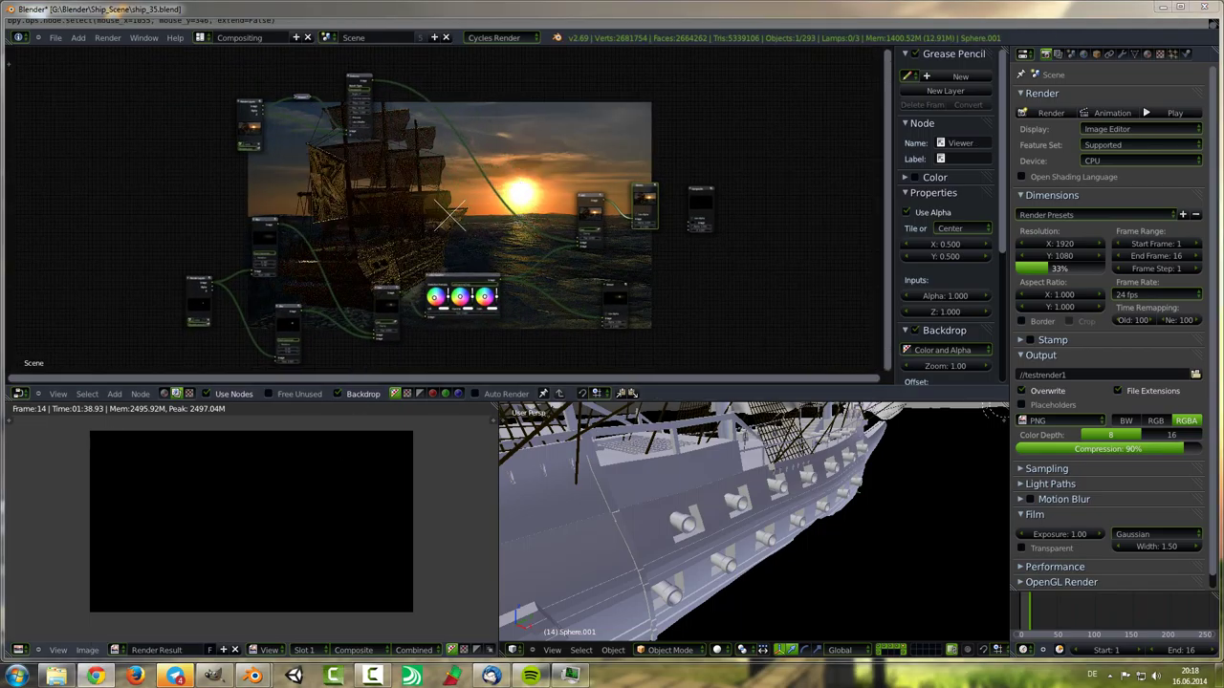
click(359, 96)
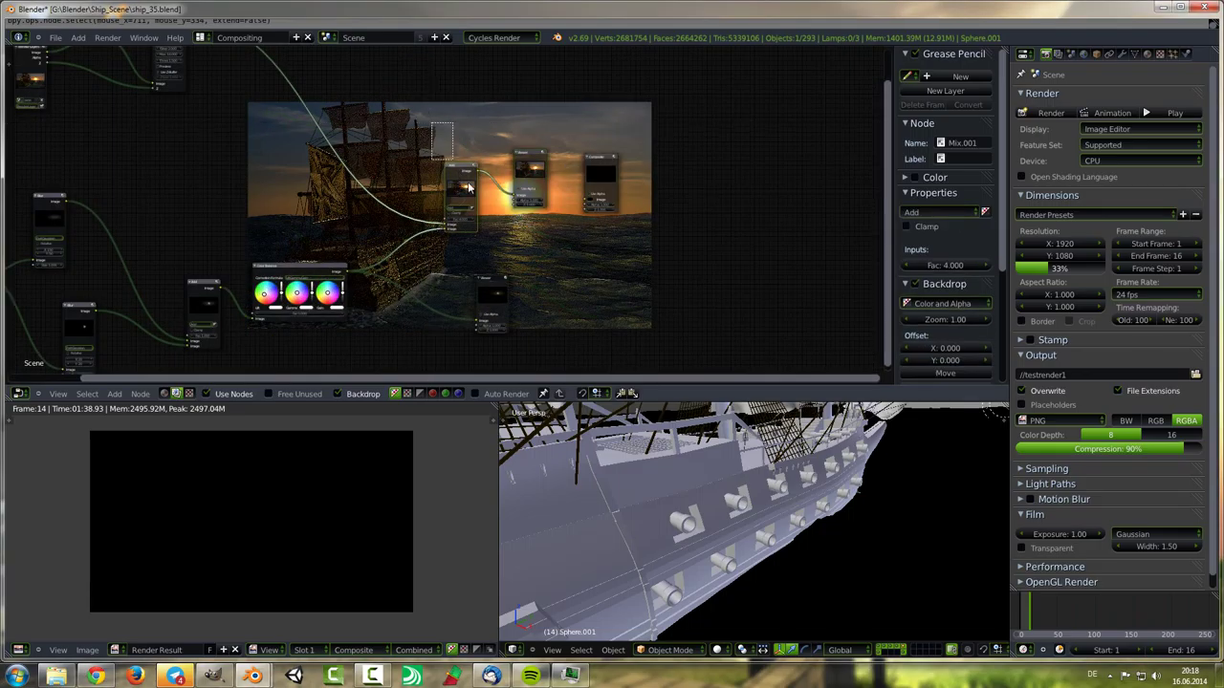
scroll(454, 230, up, 3)
Step: Add a Lens Distortion node after the Defocus node
middle_drag(335, 258, 375, 277)
key(shift+a)
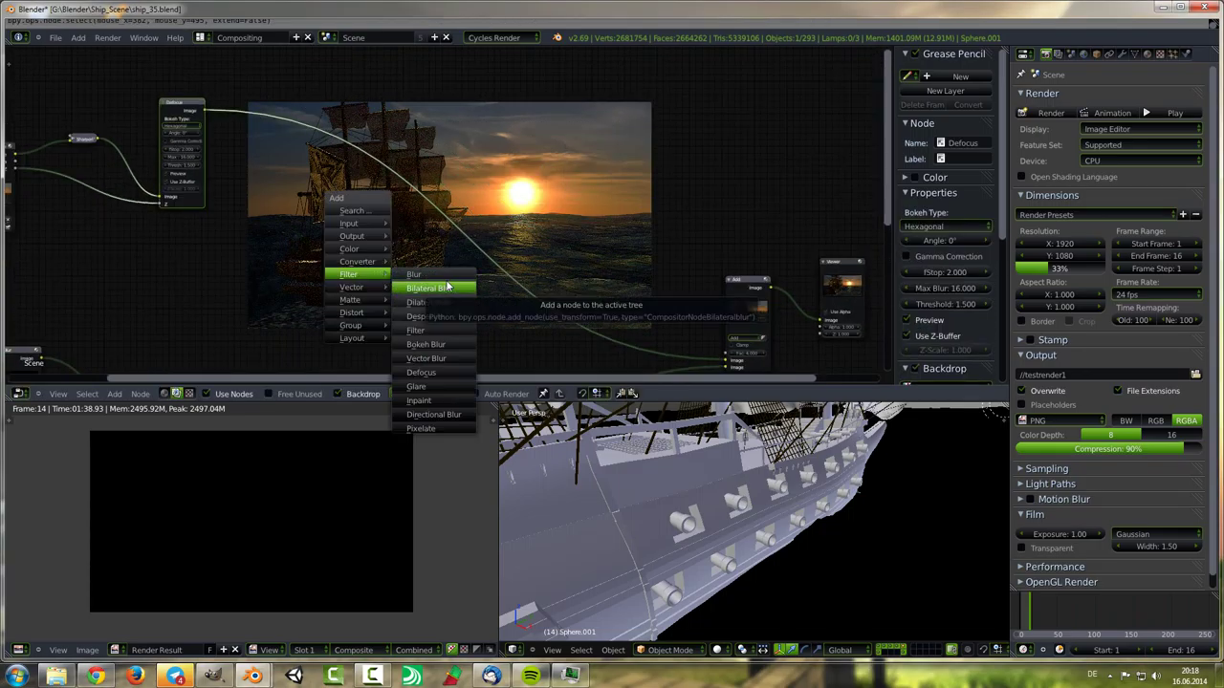
scroll(287, 277, up, 1)
key(shift+a)
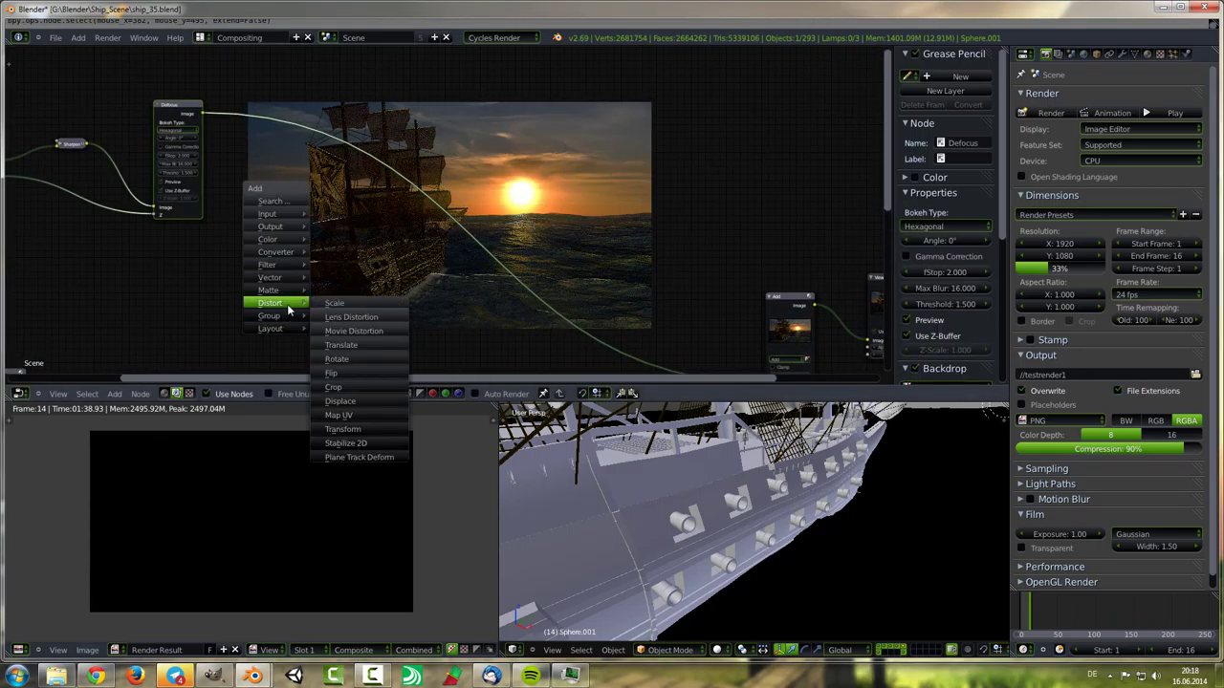
click(351, 317)
scroll(331, 263, up, 2)
click(331, 263)
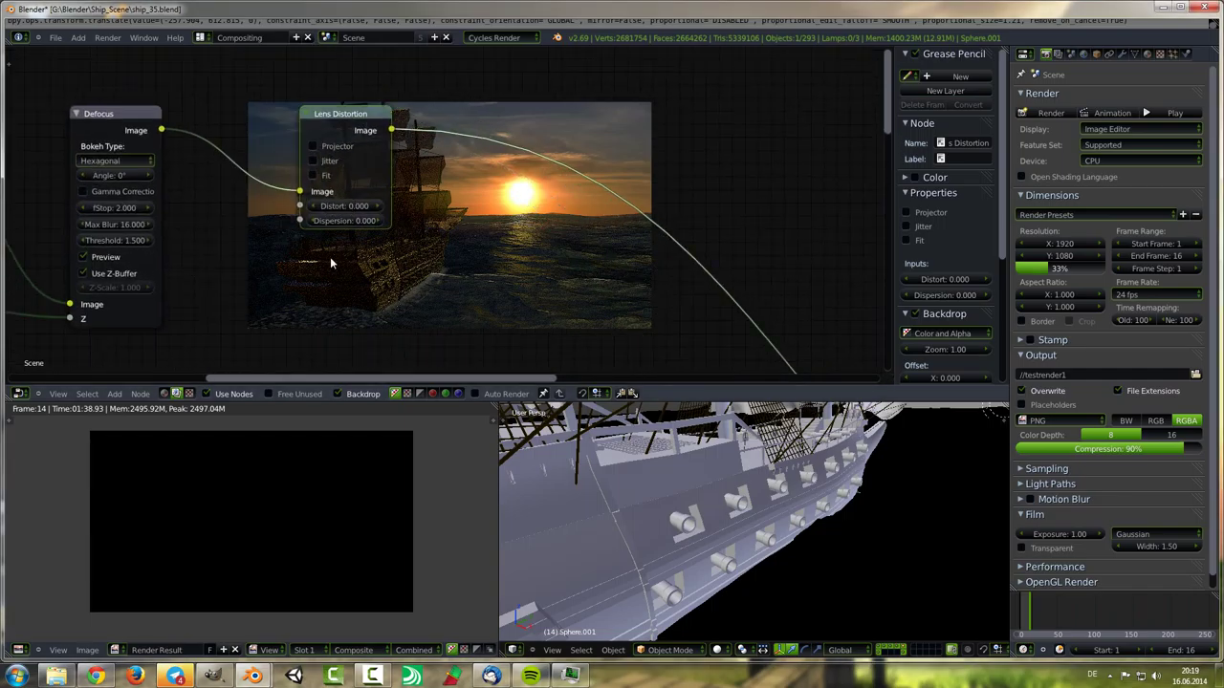
scroll(330, 263, up, 1)
mouse_move(337, 232)
mouse_down()
mouse_move(304, 233)
mouse_move(380, 251)
mouse_up()
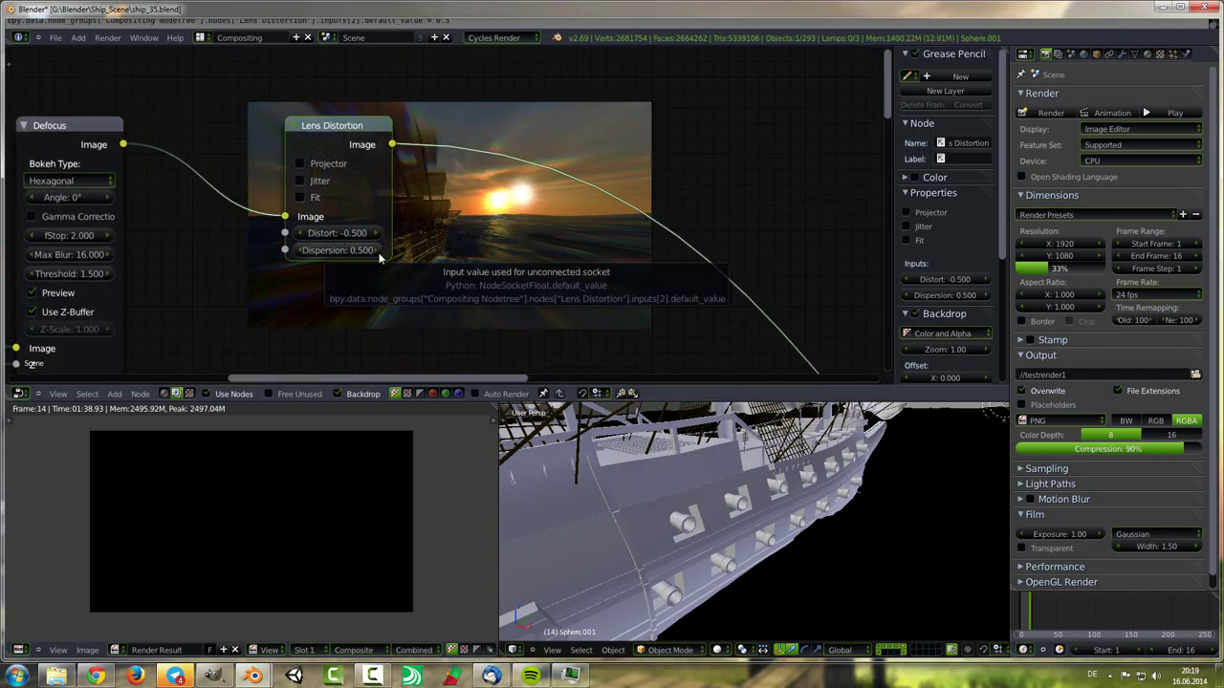
middle_drag(379, 258, 261, 321)
Step: Set the Lens Distortion's Distort to -0.050 and Dispersion to 0.050
click(227, 298)
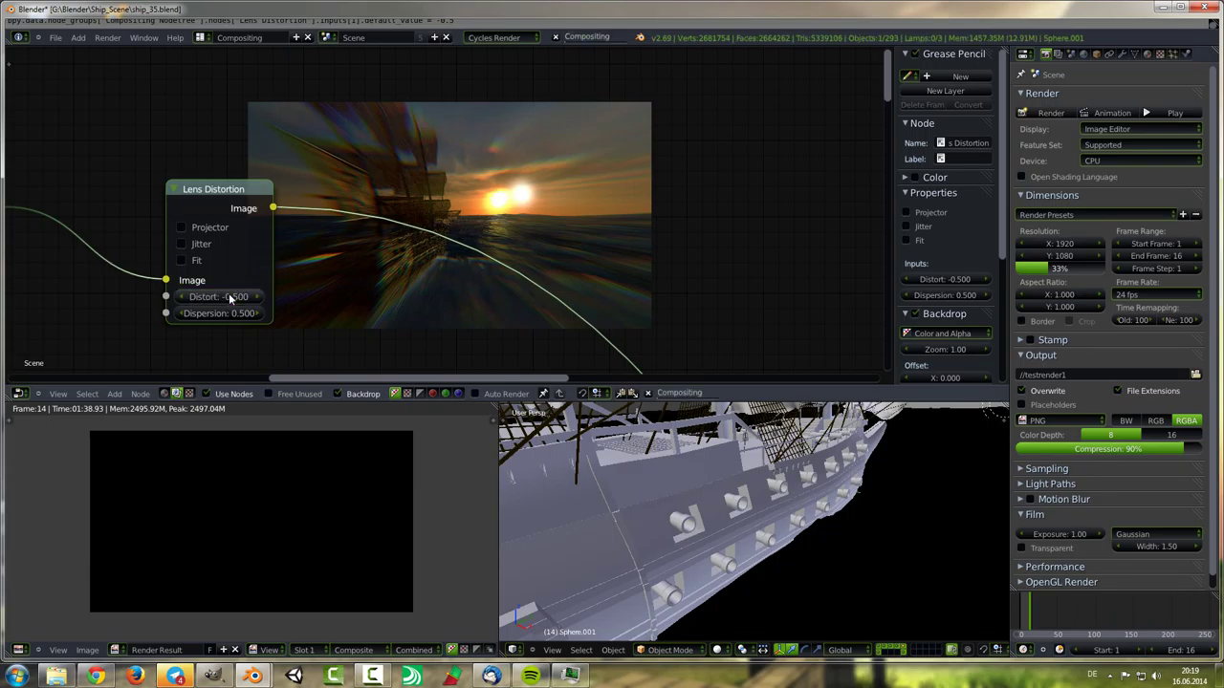
text(-0.05)
key(Return)
text(.05)
key(Return)
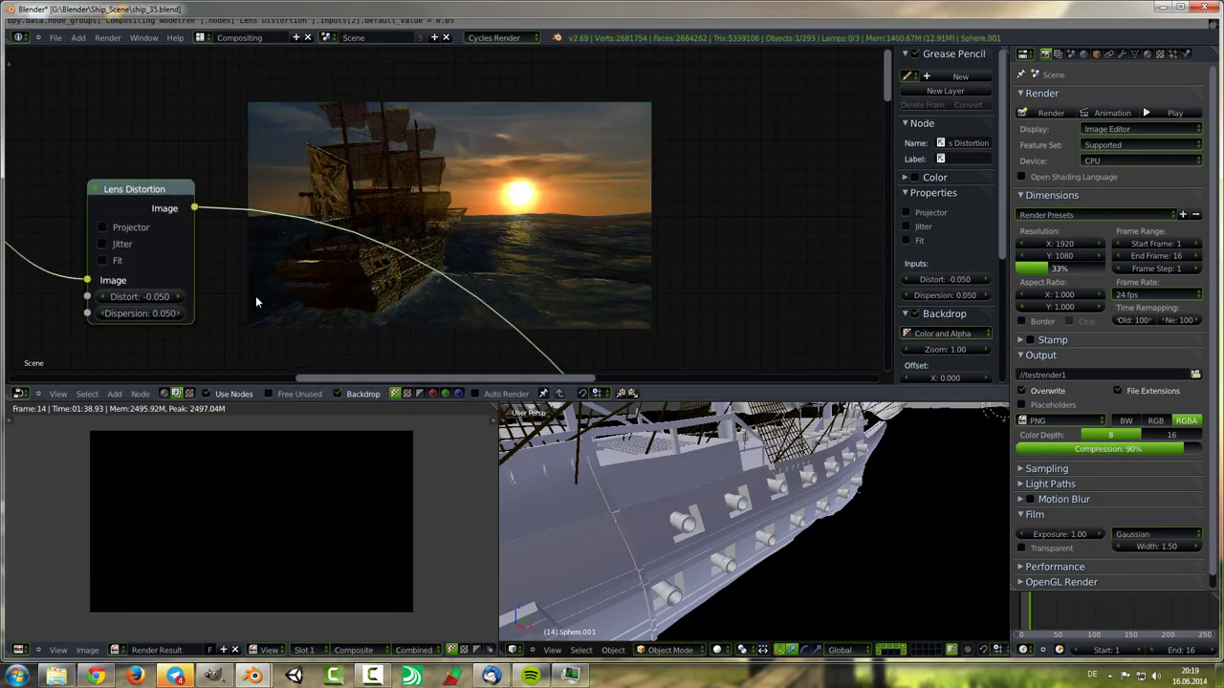
scroll(259, 301, down, 2)
scroll(315, 268, down, 2)
scroll(339, 265, down, 2)
scroll(358, 234, up, 2)
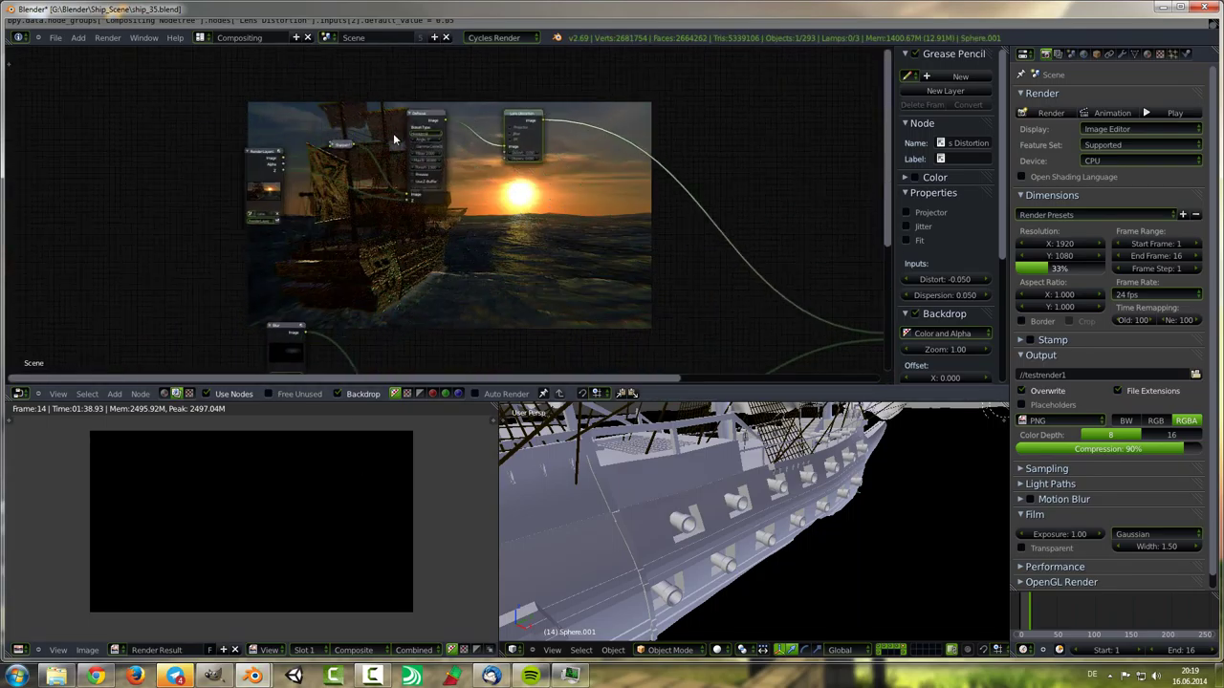
scroll(363, 249, up, 4)
scroll(379, 287, down, 3)
scroll(379, 287, down, 1)
Step: Unlink the Clouds brush texture in the Properties Texture tab
key(shift+a)
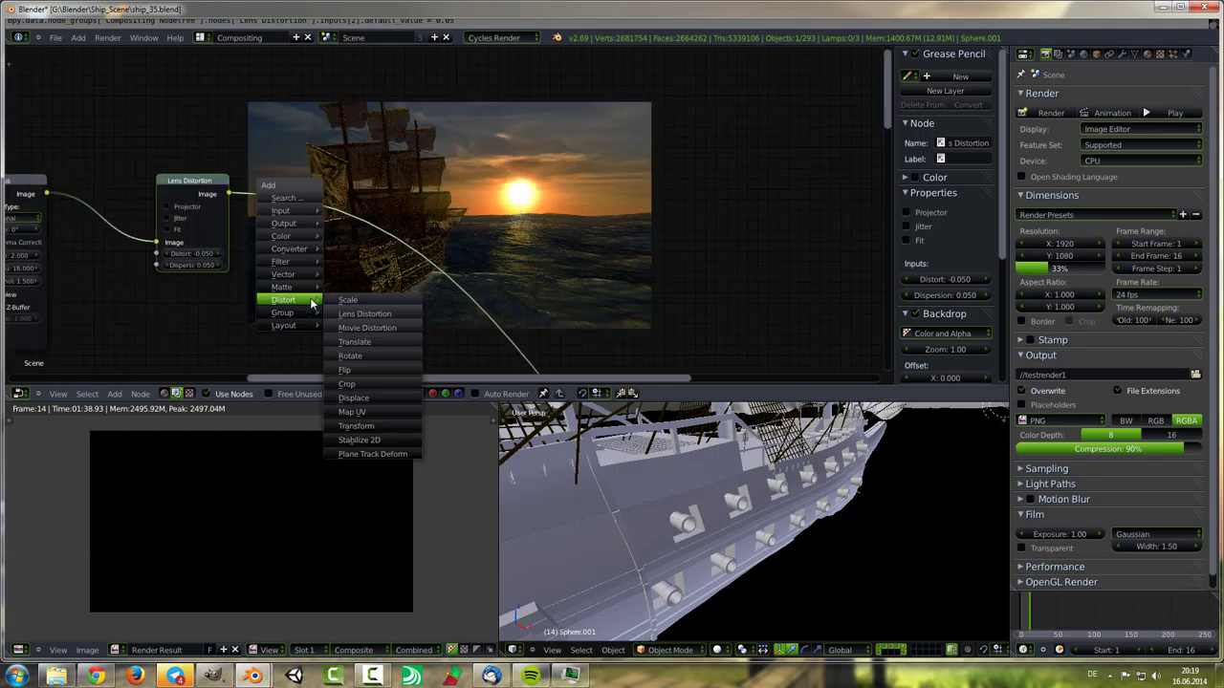
middle_drag(506, 234, 475, 332)
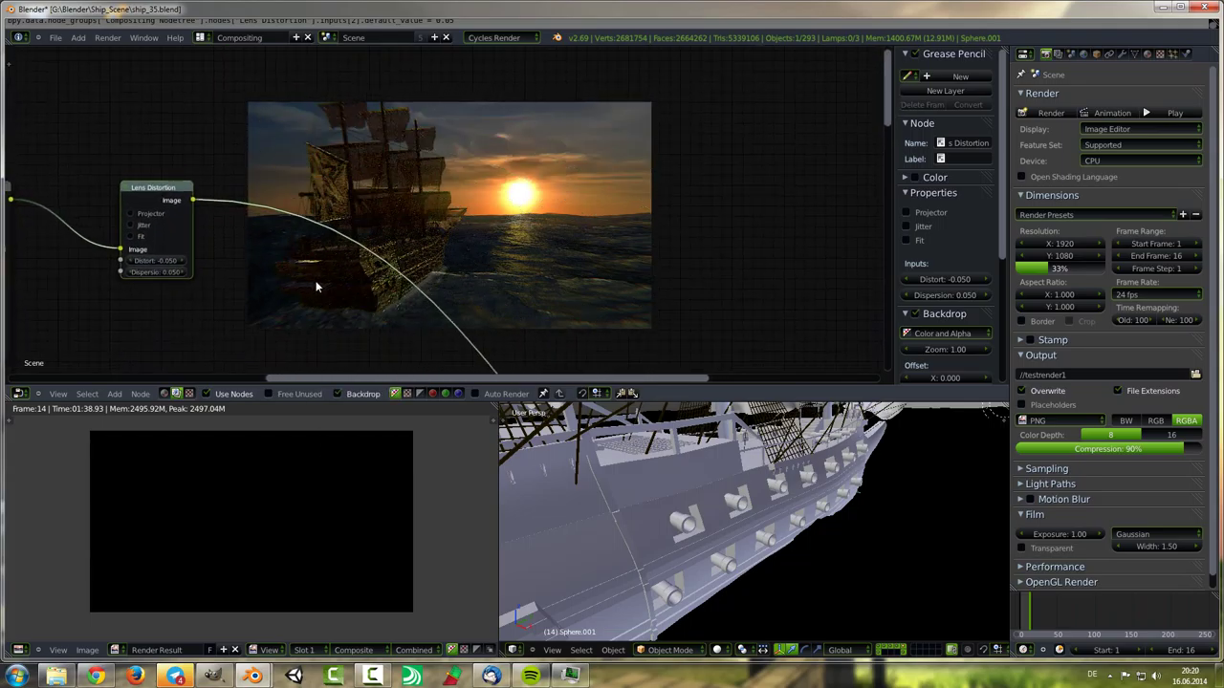
click(1160, 54)
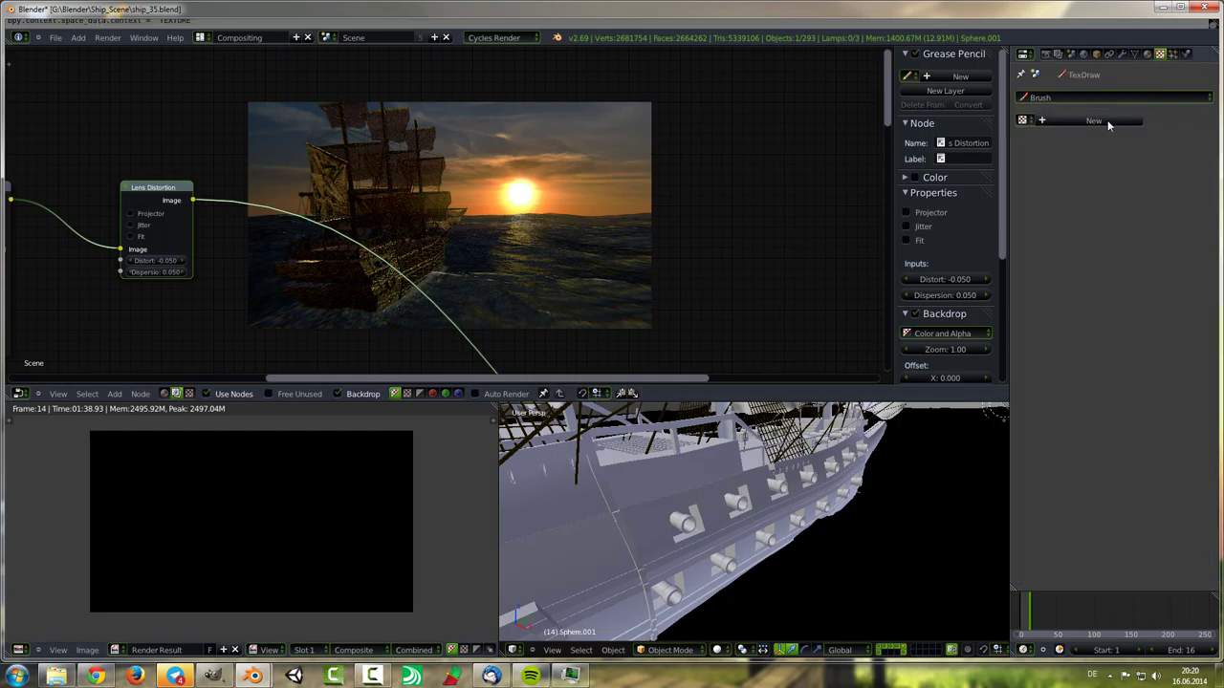
click(1136, 119)
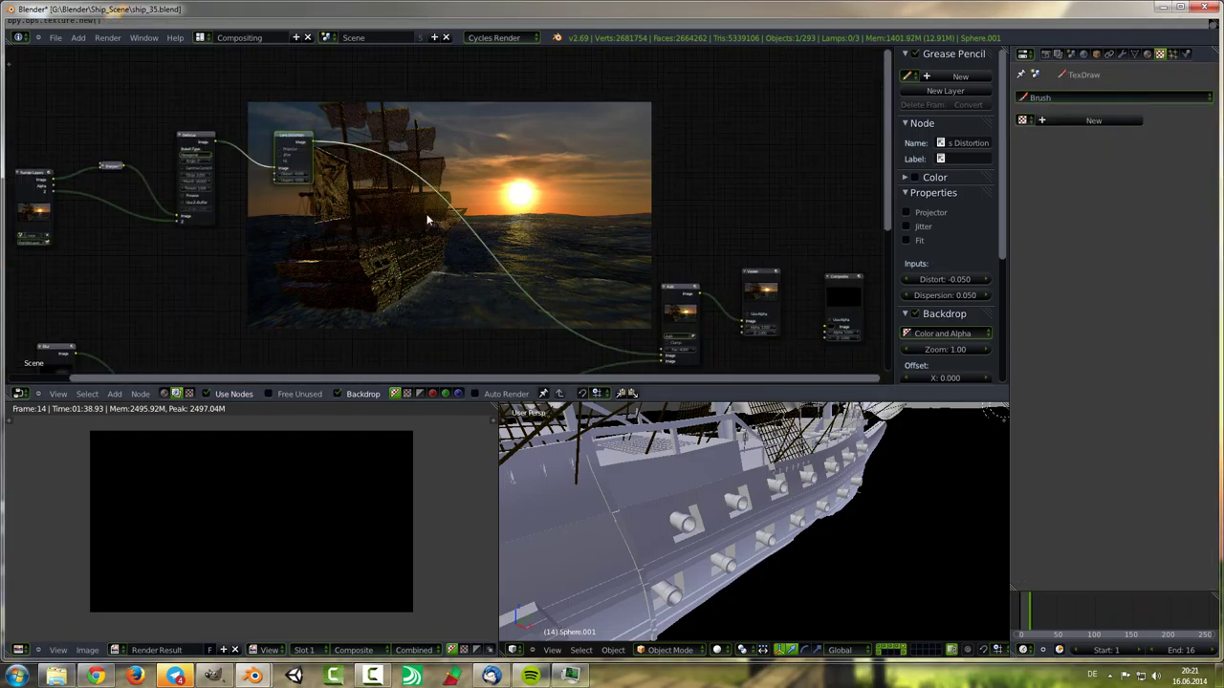
Step: Add an Ellipse Mask node with its mask type kept as Add
middle_drag(250, 382, 423, 271)
key(shift+a)
text(ellipse)
key(Return)
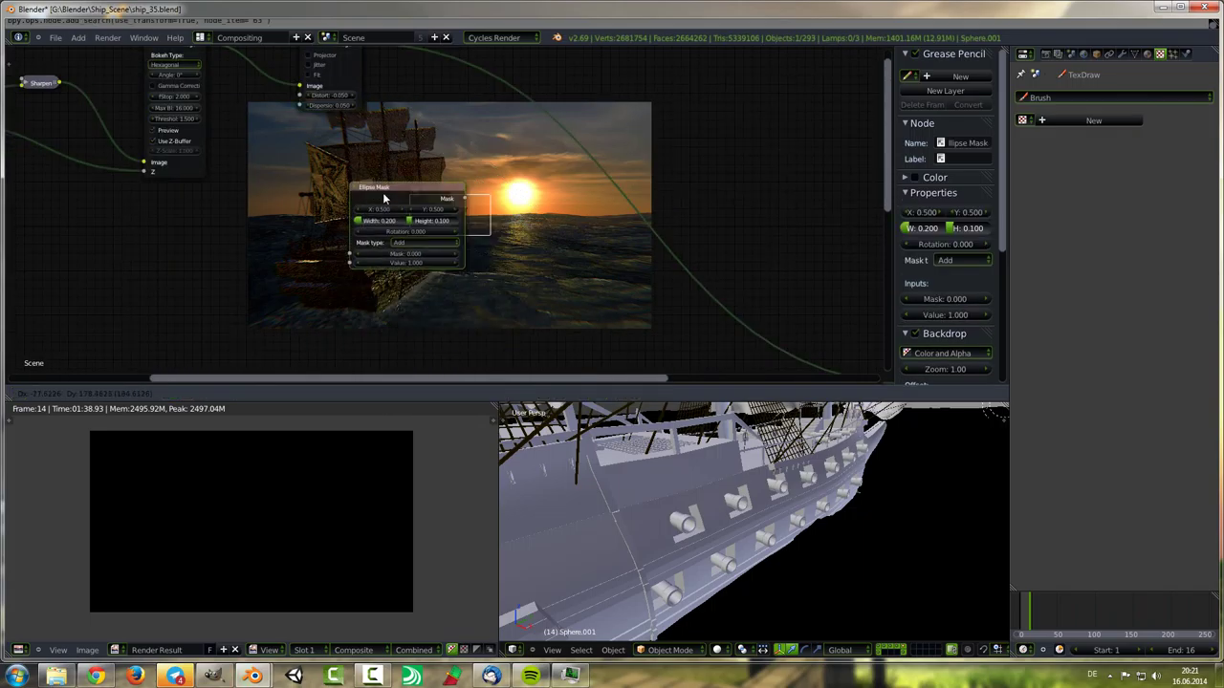
click(276, 237)
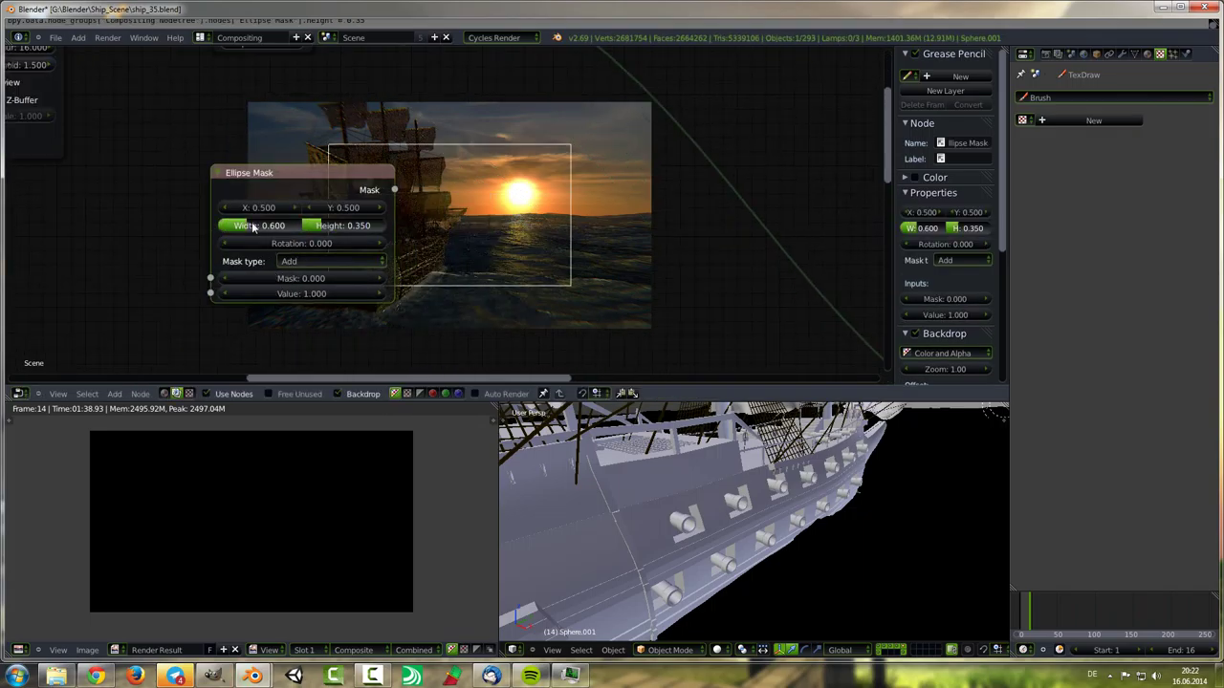
click(311, 263)
scroll(315, 272, down, 2)
Step: Add a Blur node beside the mask, set to Fast Gaussian with relative size
key(shift+a)
click(431, 405)
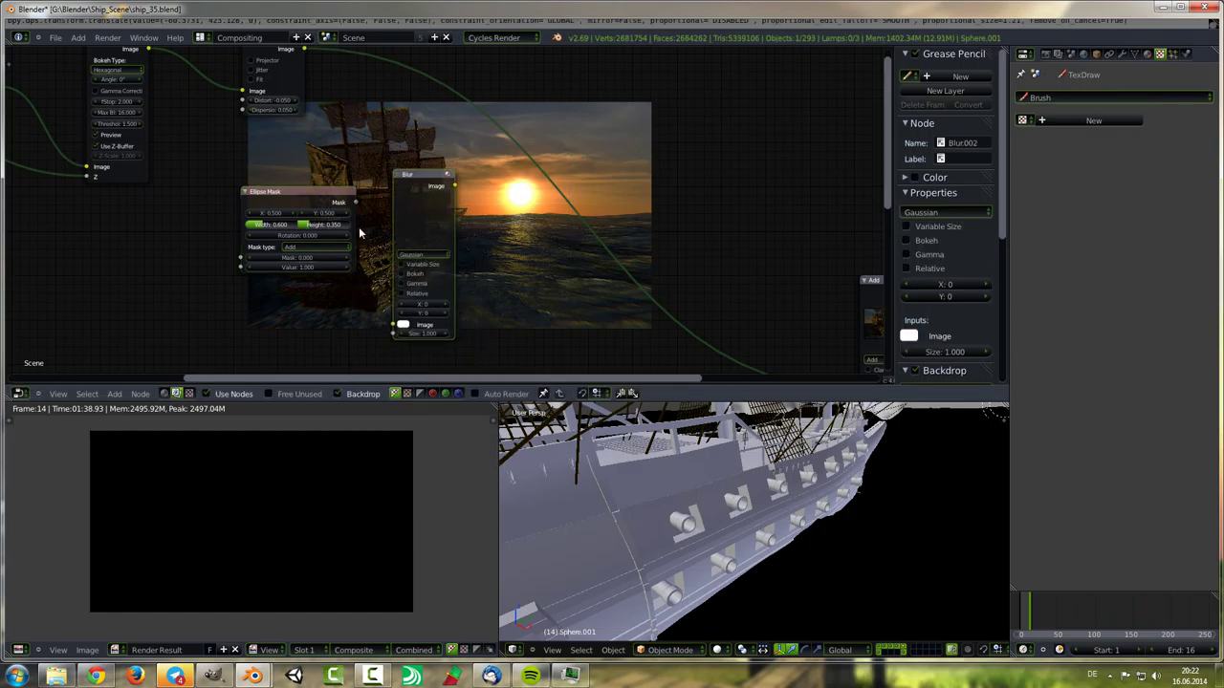
click(423, 255)
click(423, 273)
scroll(405, 273, up, 3)
click(332, 250)
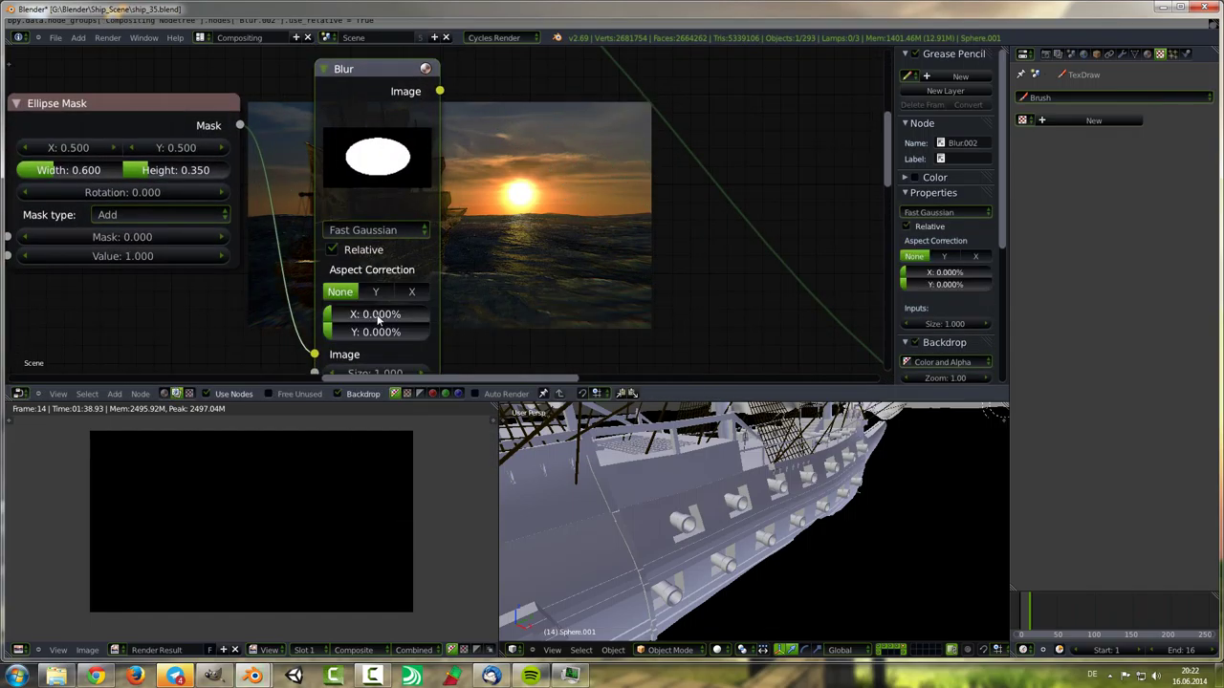
scroll(392, 328, down, 3)
Step: Set the Blur node's relative X and Y size
mouse_move(383, 287)
middle_down()
mouse_move(287, 239)
mouse_move(586, 249)
mouse_move(826, 232)
middle_up()
click(450, 206)
click(287, 148)
scroll(306, 153, up, 2)
scroll(586, 249, up, 1)
drag(735, 264, 727, 276)
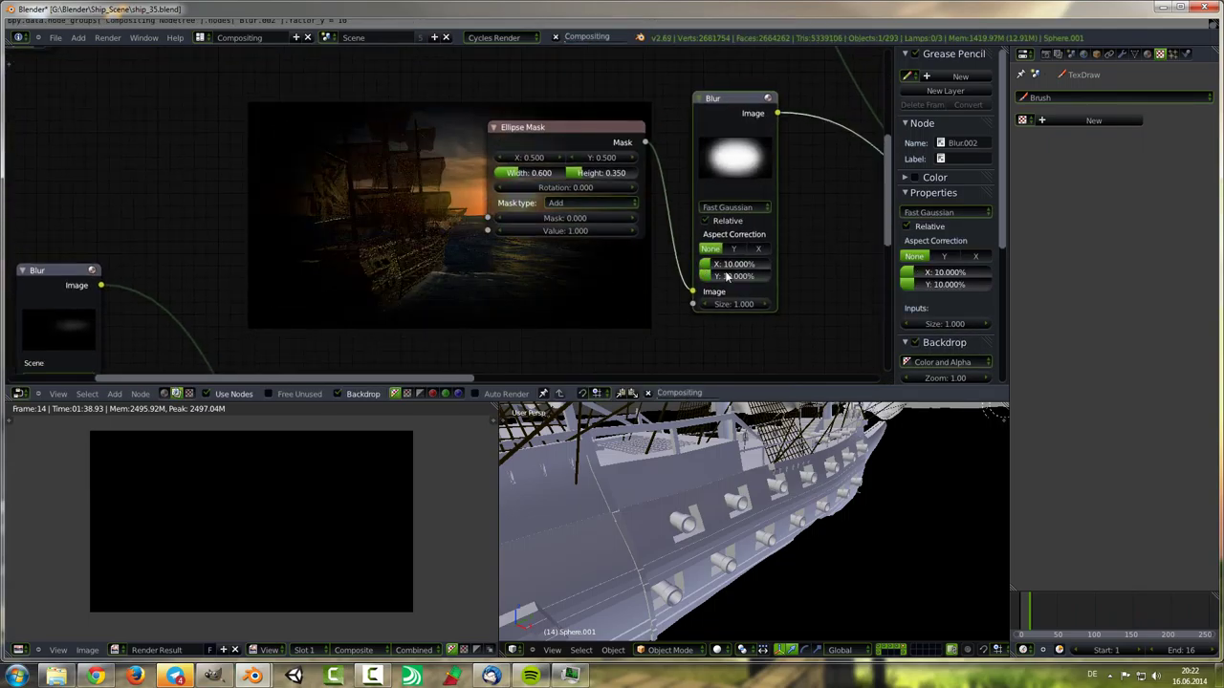
key(Return)
scroll(733, 271, up, 1)
Step: Rotate and reposition the ellipse mask, shifting it slightly left to X 0.446
middle_drag(612, 239, 717, 220)
drag(717, 221, 706, 218)
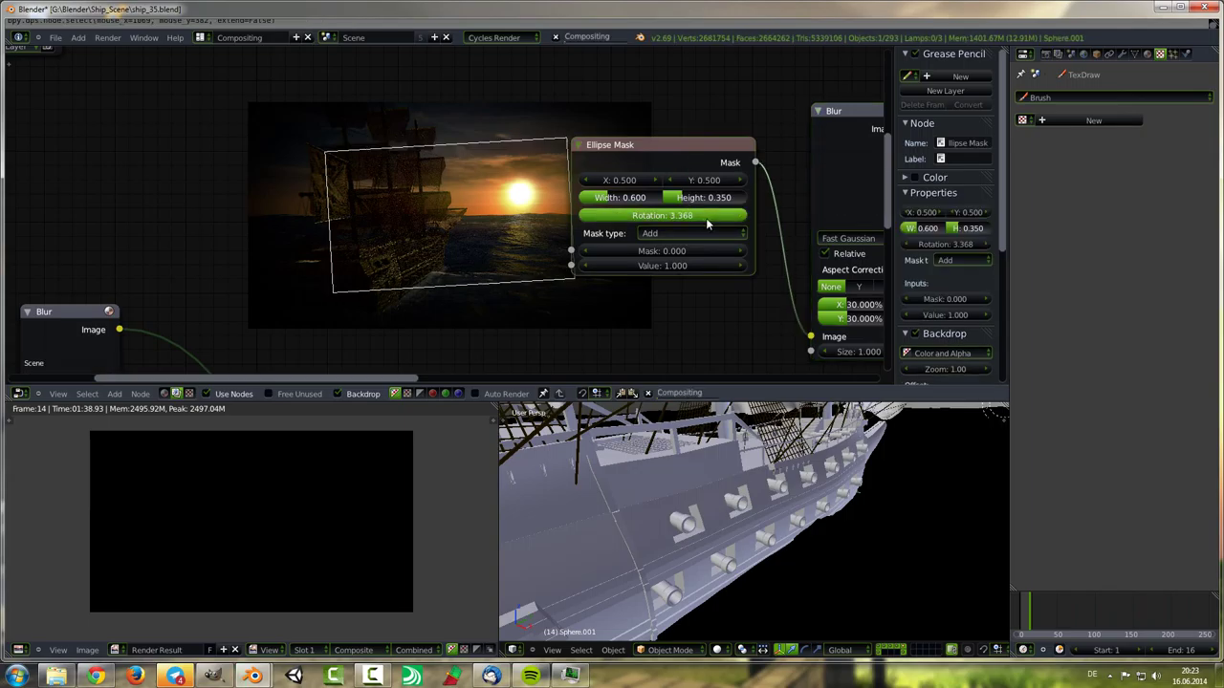
middle_drag(732, 202, 742, 208)
drag(675, 192, 660, 192)
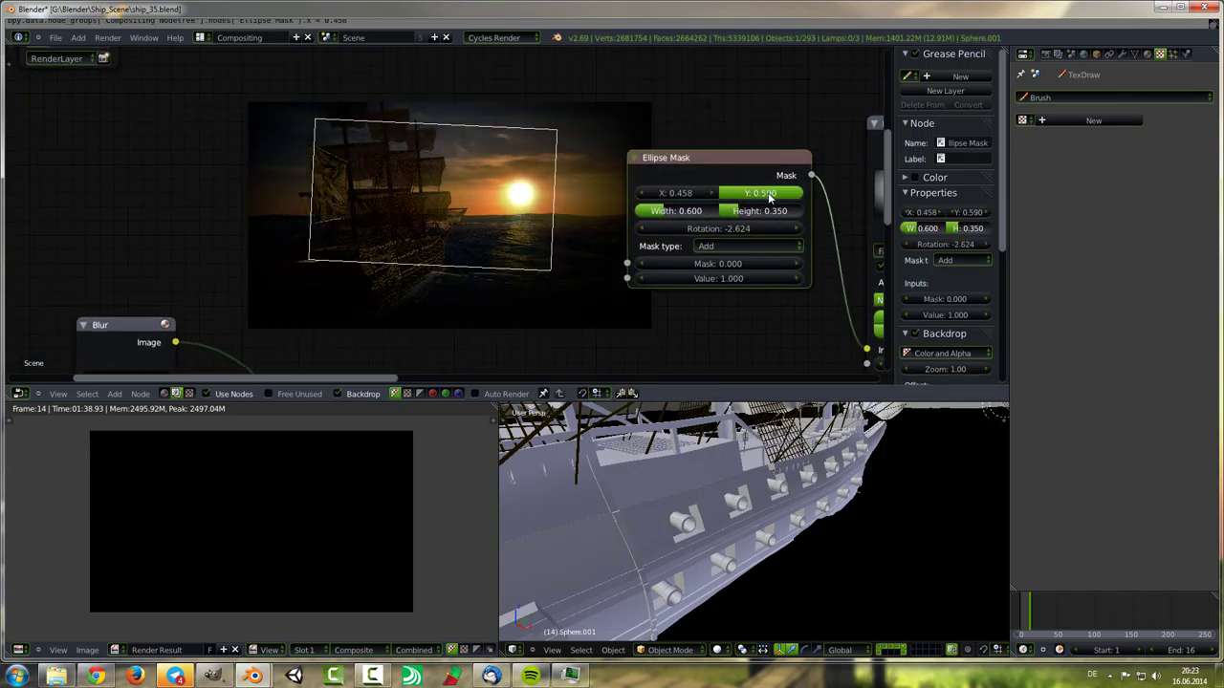
drag(756, 193, 722, 199)
scroll(762, 198, up, 1)
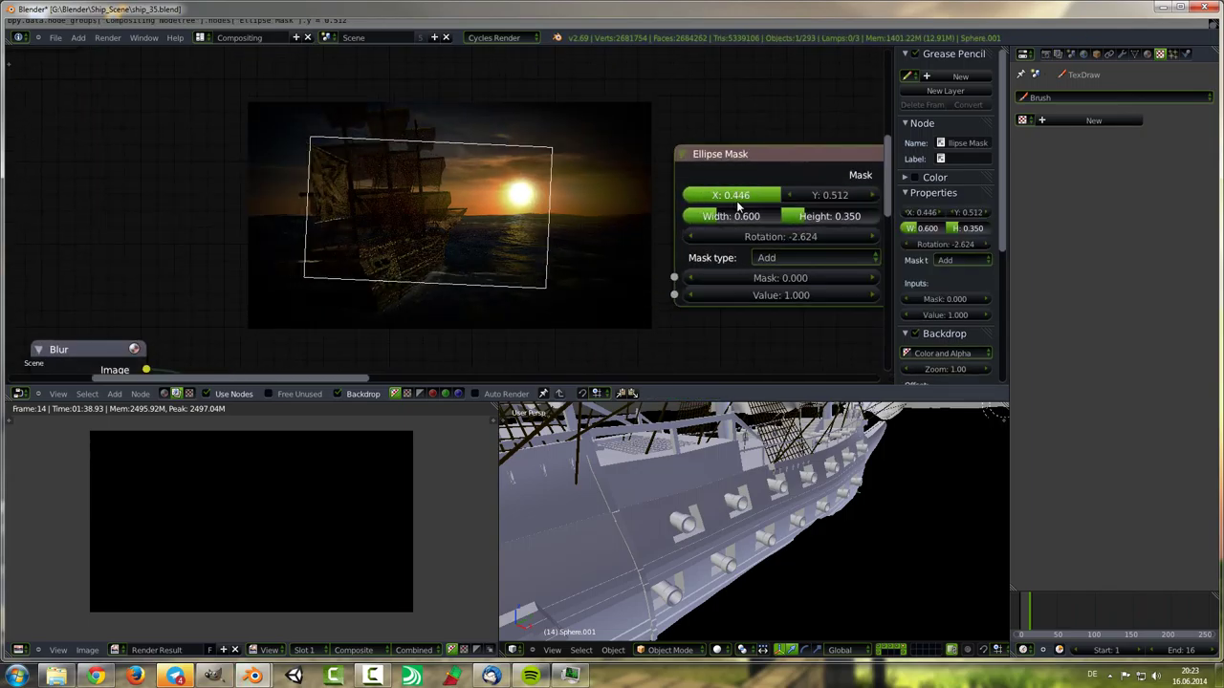
mouse_move(790, 301)
middle_down()
mouse_move(777, 273)
mouse_move(512, 137)
middle_up()
Step: Set the mask Value to 1.000 and edit the blur's aspect correction
key(BackSpace)
text(1)
key(Return)
click(735, 181)
Step: Link the blurred vignette mask into the Multiply Mix node
mouse_move(735, 188)
middle_down()
mouse_move(865, 262)
mouse_move(779, 255)
middle_up()
key(Home)
click(532, 287)
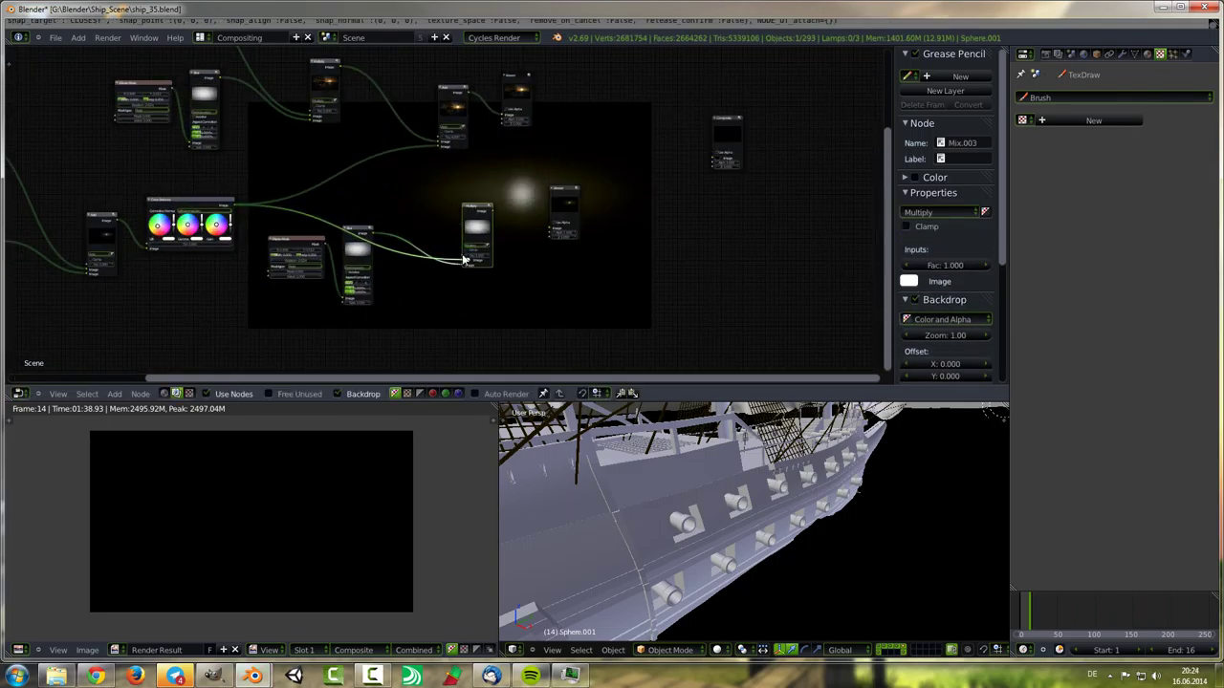
drag(464, 258, 292, 310)
mouse_move(423, 191)
middle_down()
mouse_move(540, 136)
mouse_move(586, 194)
middle_up()
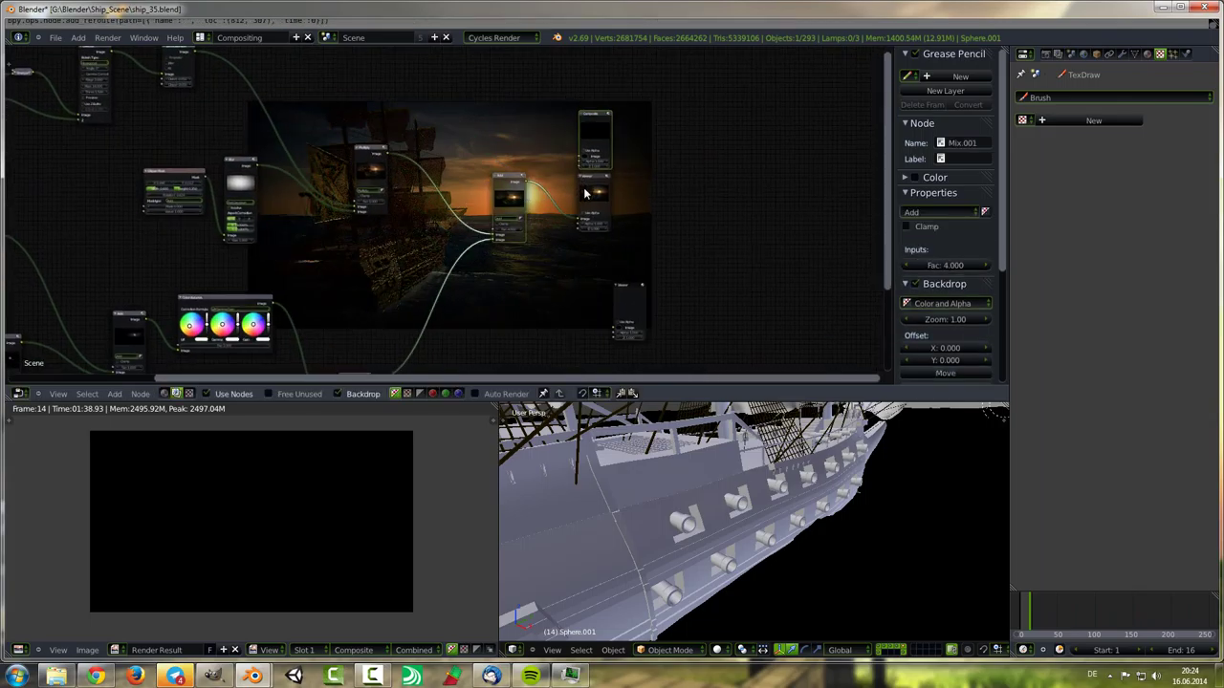
Step: Add a Color Balance node to the tree and nudge its lift colour
scroll(511, 262, up, 2)
key(shift+a)
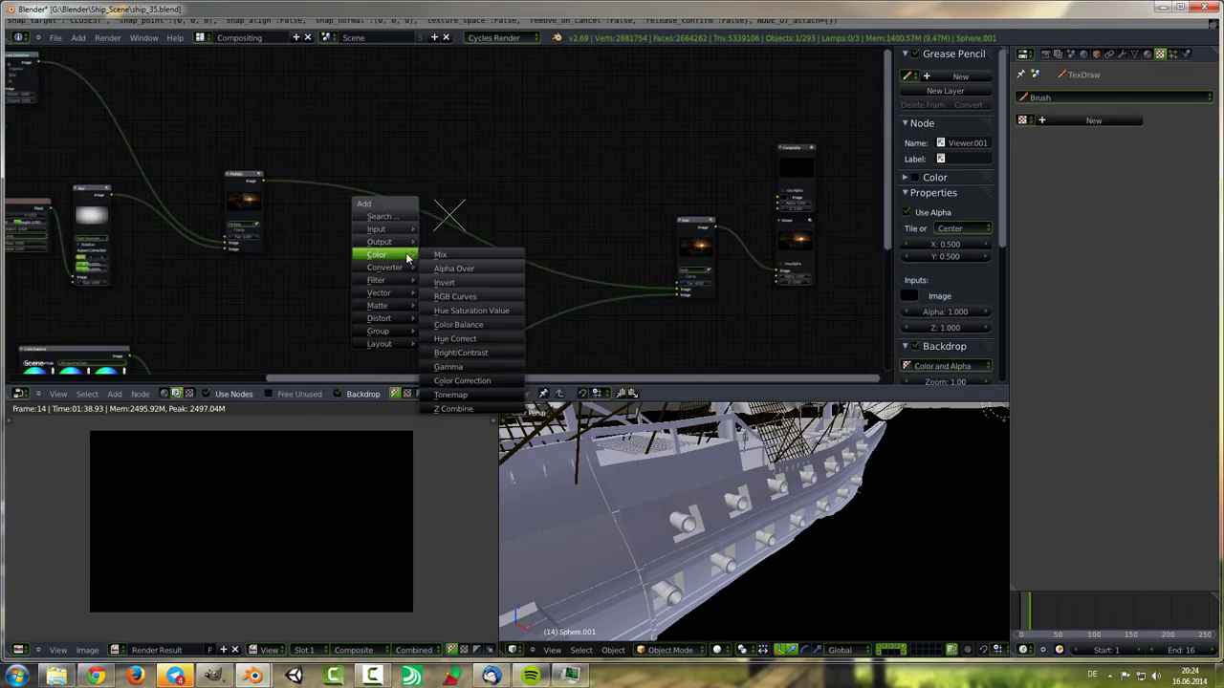
click(473, 325)
click(699, 243)
scroll(497, 263, up, 3)
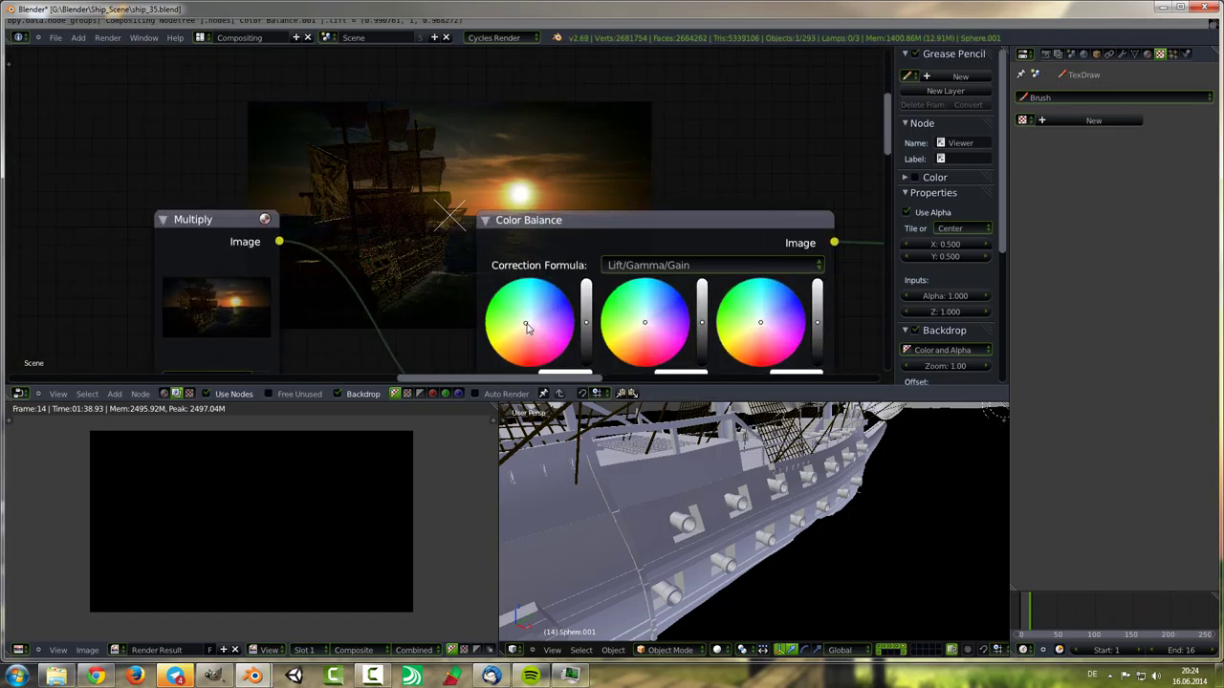
scroll(502, 269, up, 1)
click(510, 274)
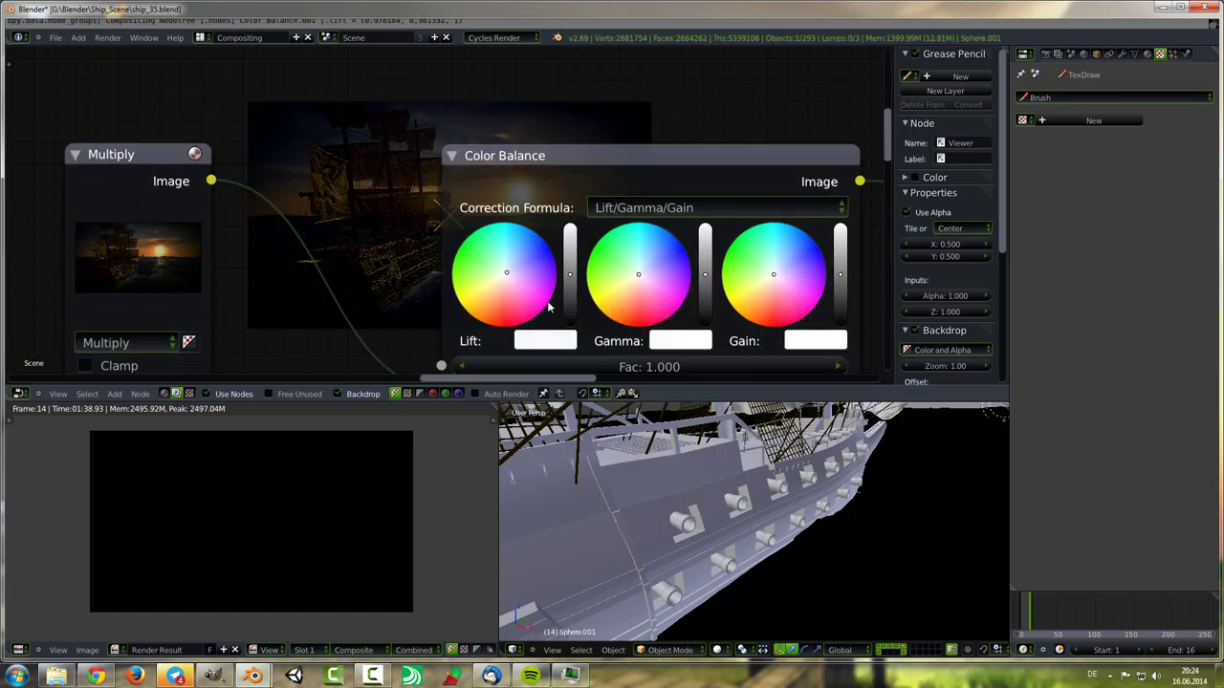
click(545, 340)
drag(605, 133, 606, 136)
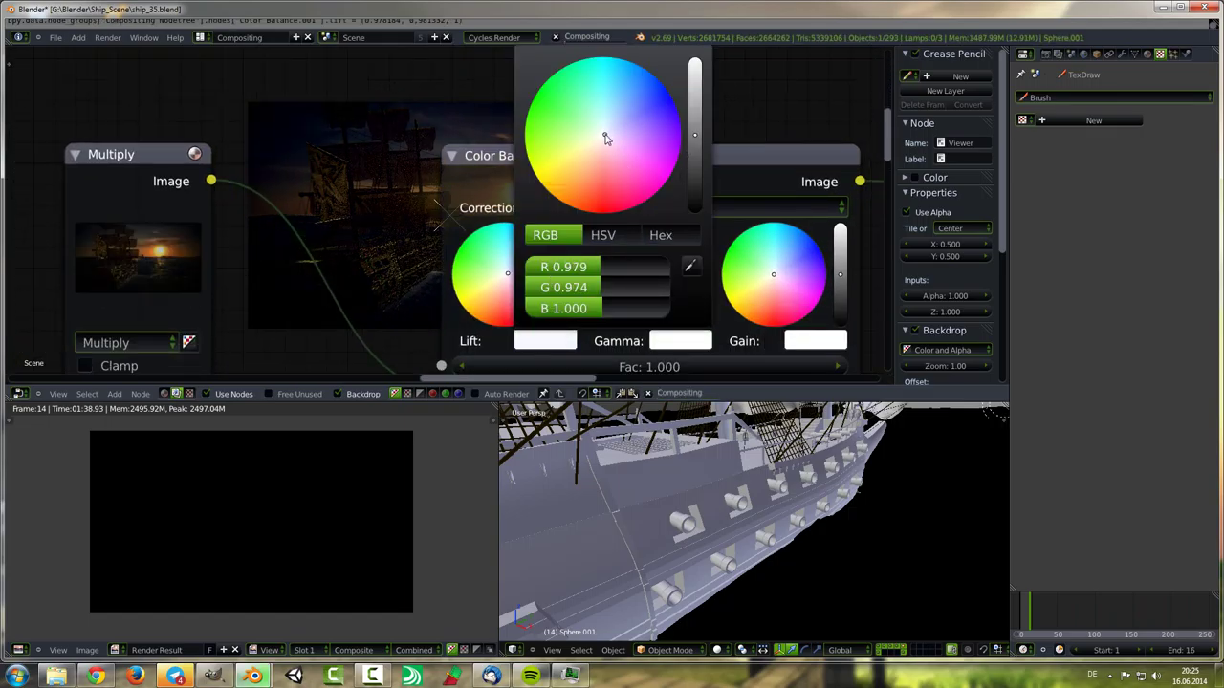
click(606, 135)
Step: Shift the gamma, return the lift to near-white, and tint the gain toward yellow
scroll(495, 231, down, 2)
scroll(495, 231, down, 2)
scroll(495, 232, up, 1)
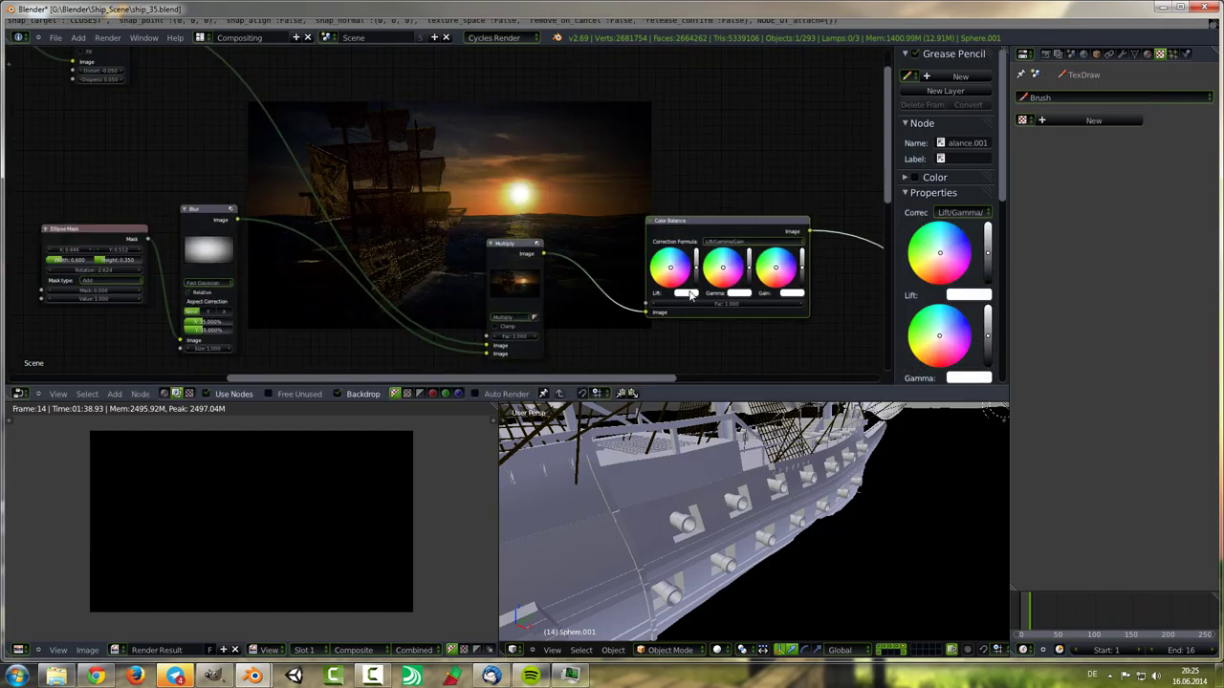
scroll(659, 201, up, 2)
scroll(659, 201, up, 2)
scroll(790, 238, up, 1)
click(789, 231)
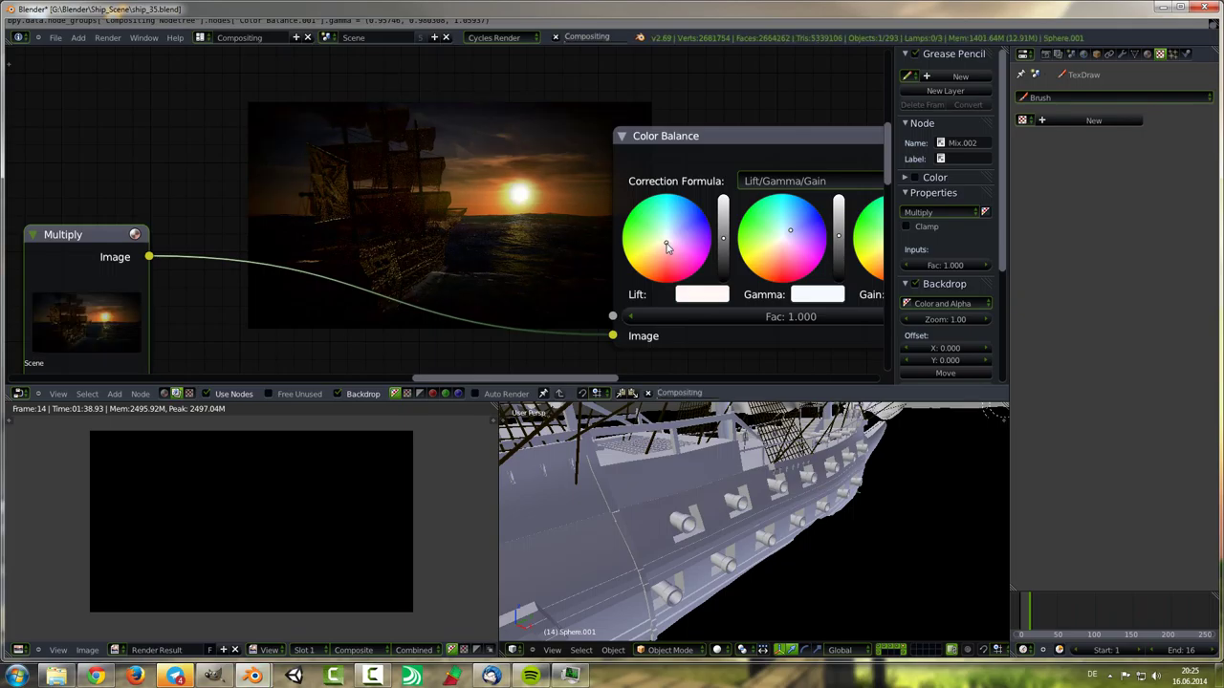
mouse_move(663, 240)
mouse_down()
mouse_move(659, 250)
mouse_move(665, 240)
mouse_up()
click(702, 293)
middle_drag(750, 270, 664, 261)
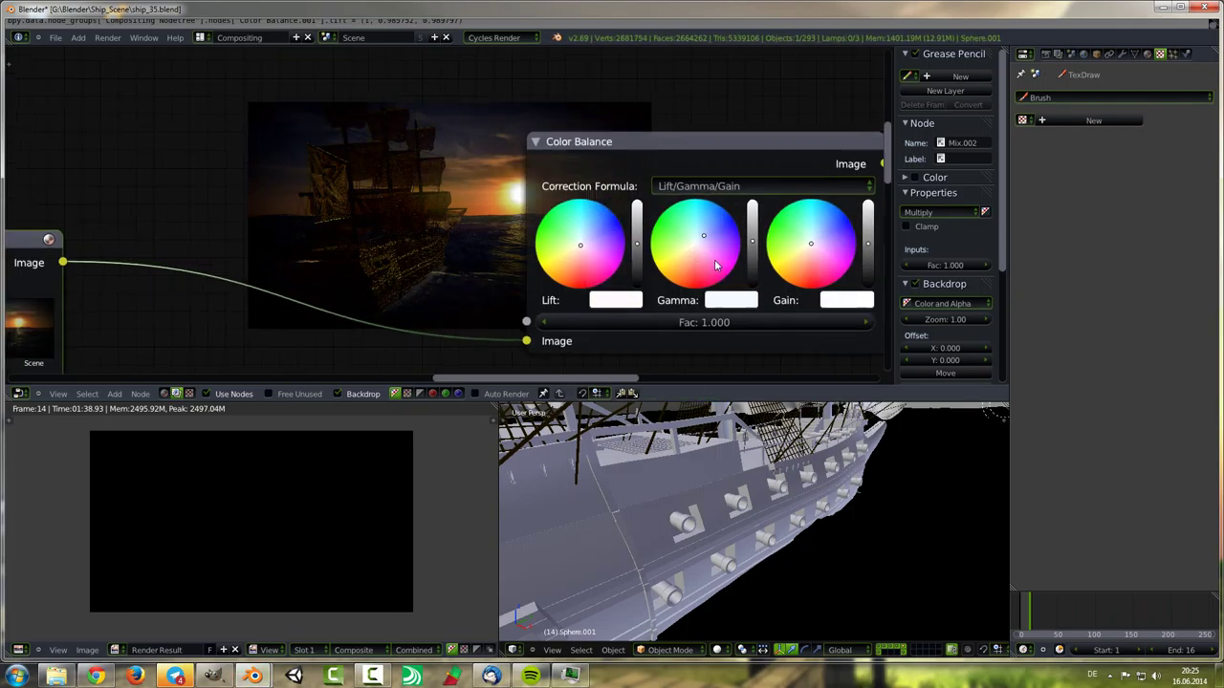
click(765, 252)
scroll(669, 268, down, 1)
scroll(542, 274, down, 1)
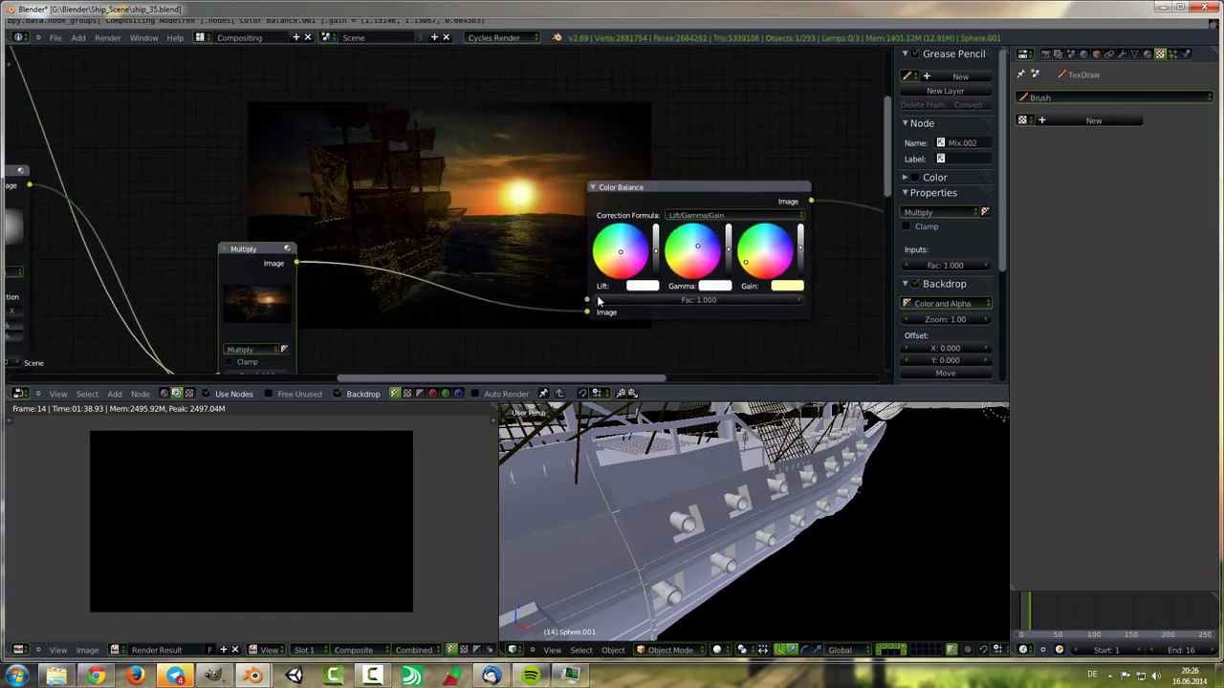
Step: Insert a Bright/Contrast node between Multiply and Color Balance with Contrast 0.200
key(shift+a)
click(536, 287)
click(453, 257)
scroll(521, 345, up, 2)
double_click(517, 355)
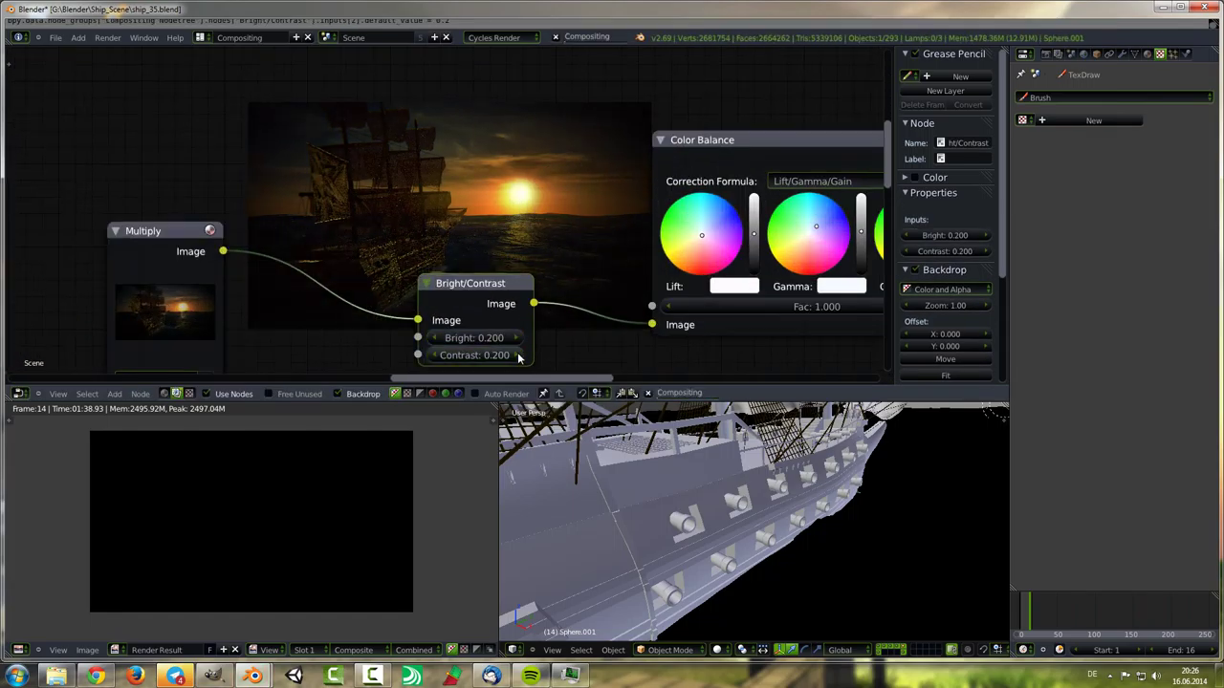
scroll(523, 287, down, 1)
scroll(523, 287, down, 1)
scroll(523, 280, down, 3)
scroll(523, 279, down, 1)
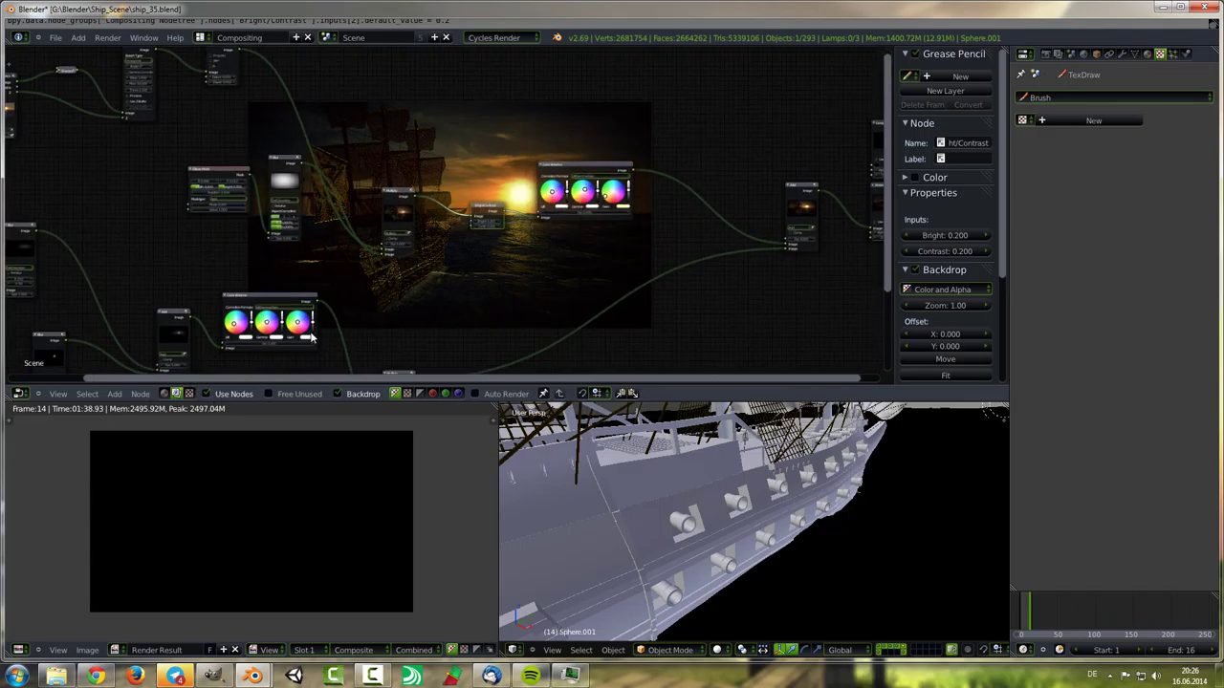
Step: Save the file under the new name ship_36.blend
click(55, 37)
click(81, 153)
key(KP_Add)
click(1170, 63)
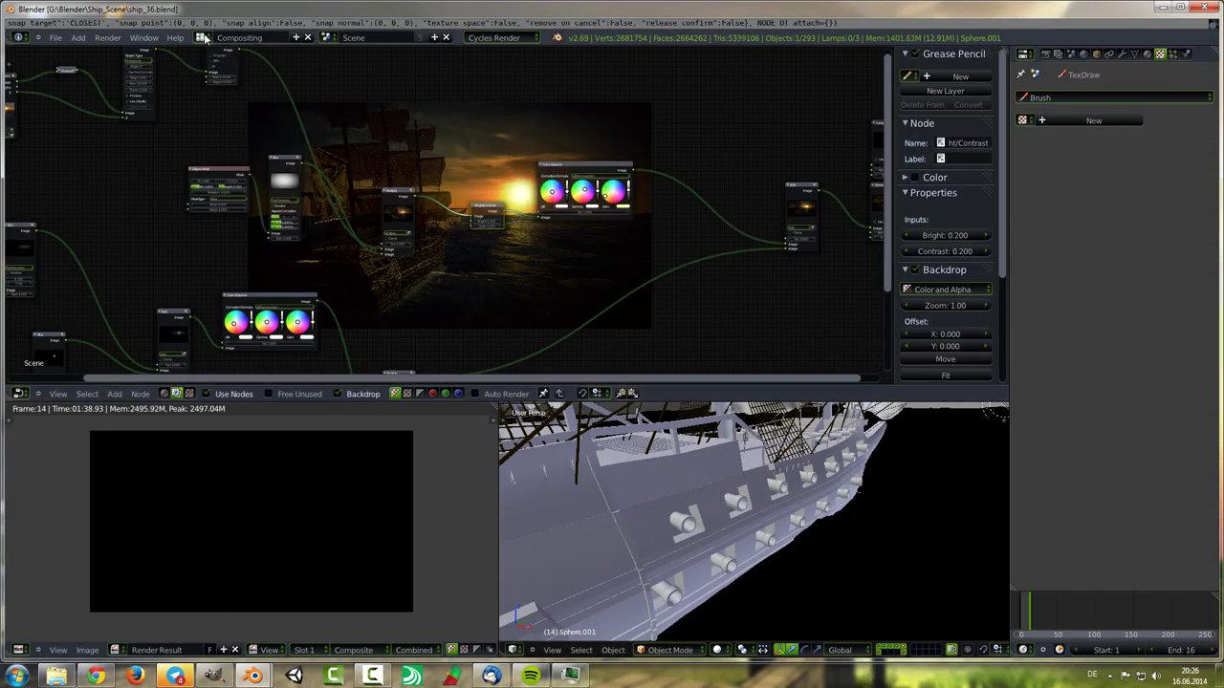
scroll(514, 230, up, 3)
scroll(514, 230, up, 2)
Step: Set the render resolution scale to 50% in the Render tab
key(alt+v)
key(alt+v)
key(alt+v)
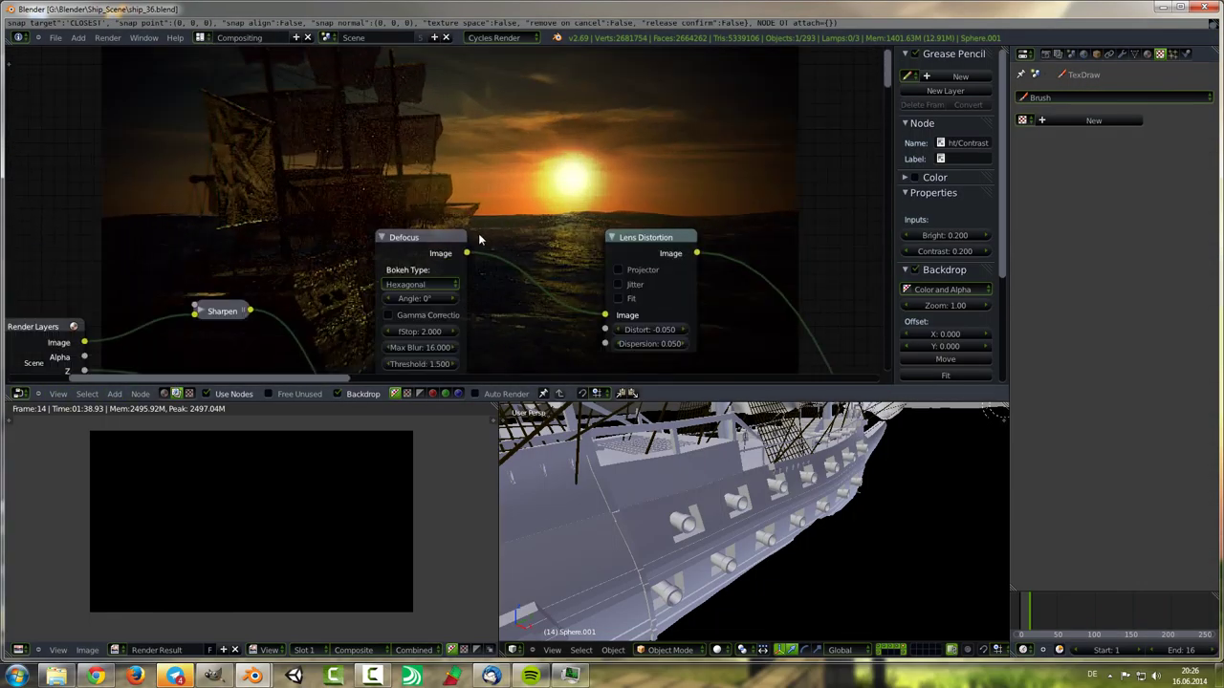
middle_drag(514, 229, 670, 240)
click(1045, 53)
text(50)
key(Return)
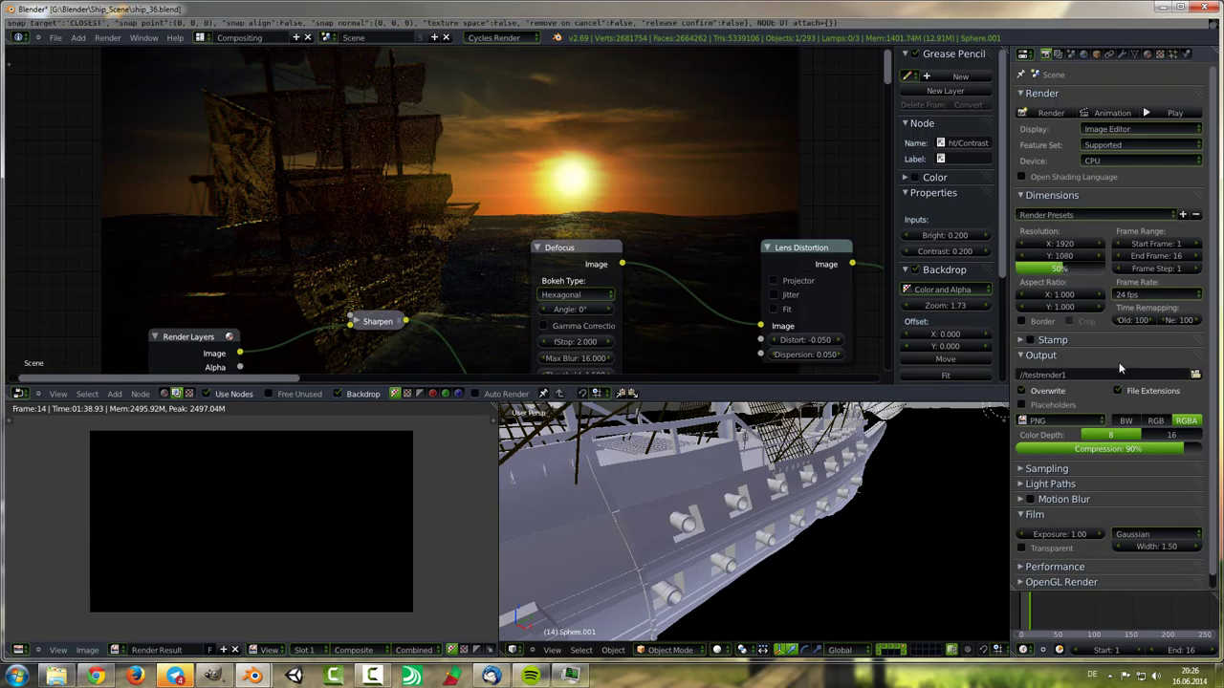
Step: Expand Sampling and set the render samples to 15
click(1052, 468)
scroll(1109, 430, down, 2)
click(1159, 468)
text(4)
key(BackSpace)
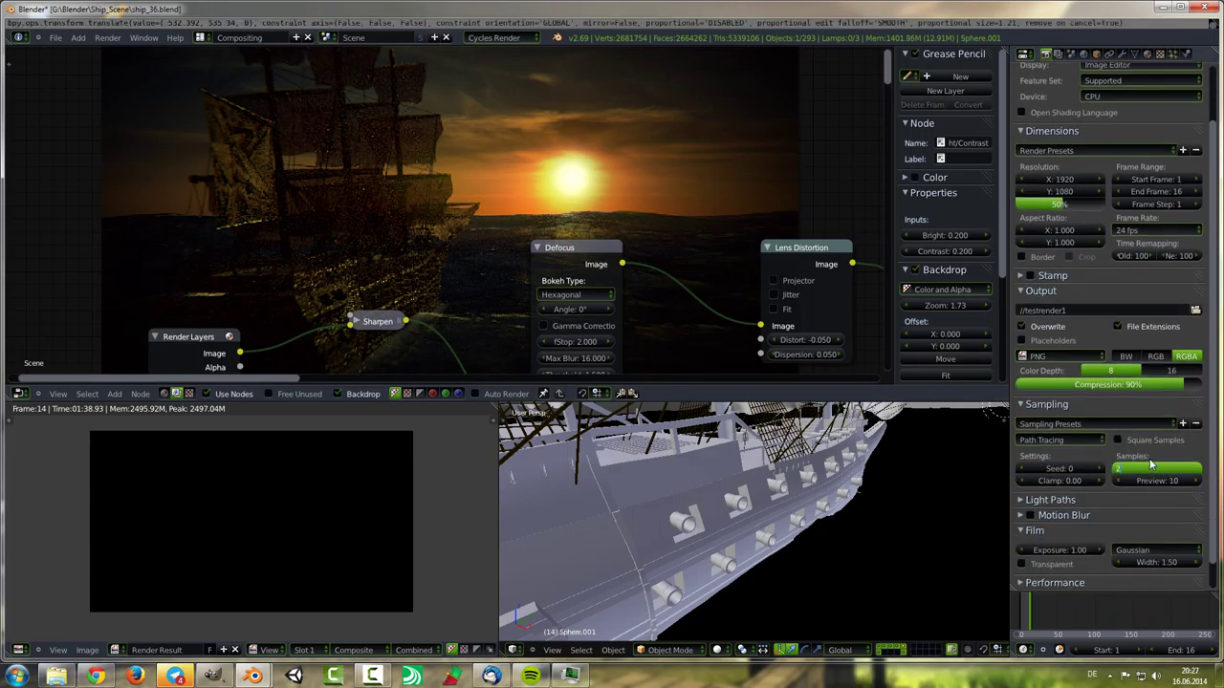
text(20)
key(Return)
scroll(1083, 162, up, 2)
double_click(1157, 519)
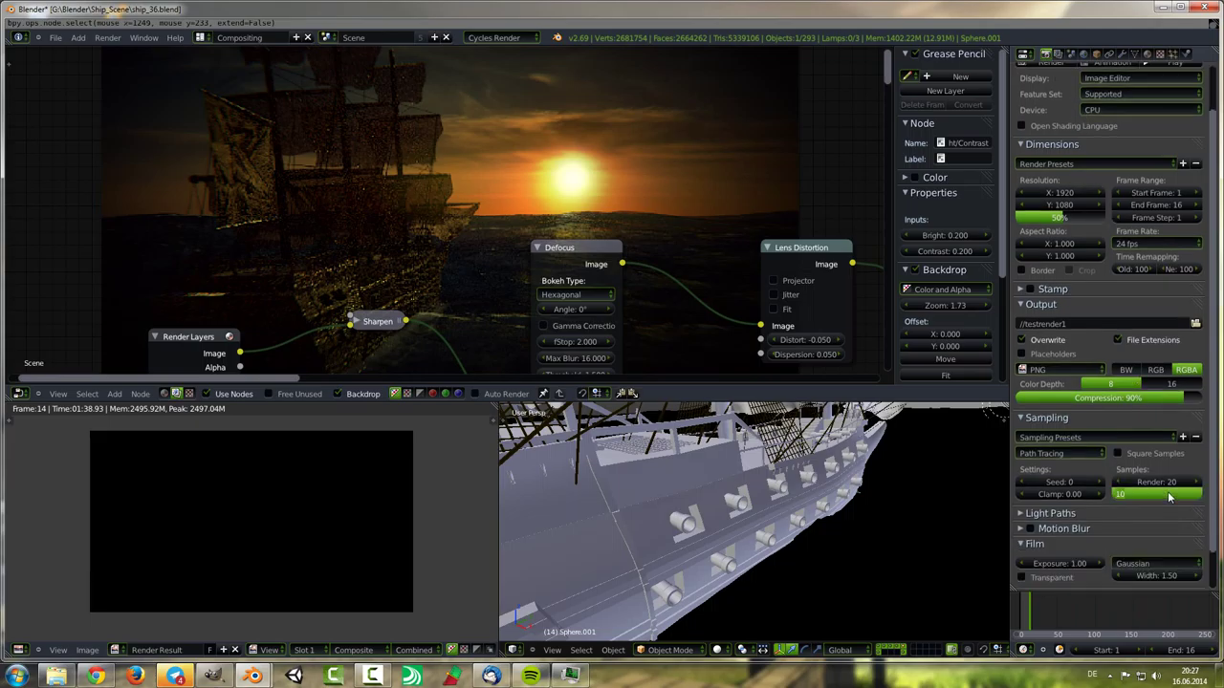
text(15)
key(Return)
scroll(1109, 478, up, 1)
Step: In the Default layout's 3D viewport, preview the scene in Rendered shading, then return to Solid
key(ctrl+Right)
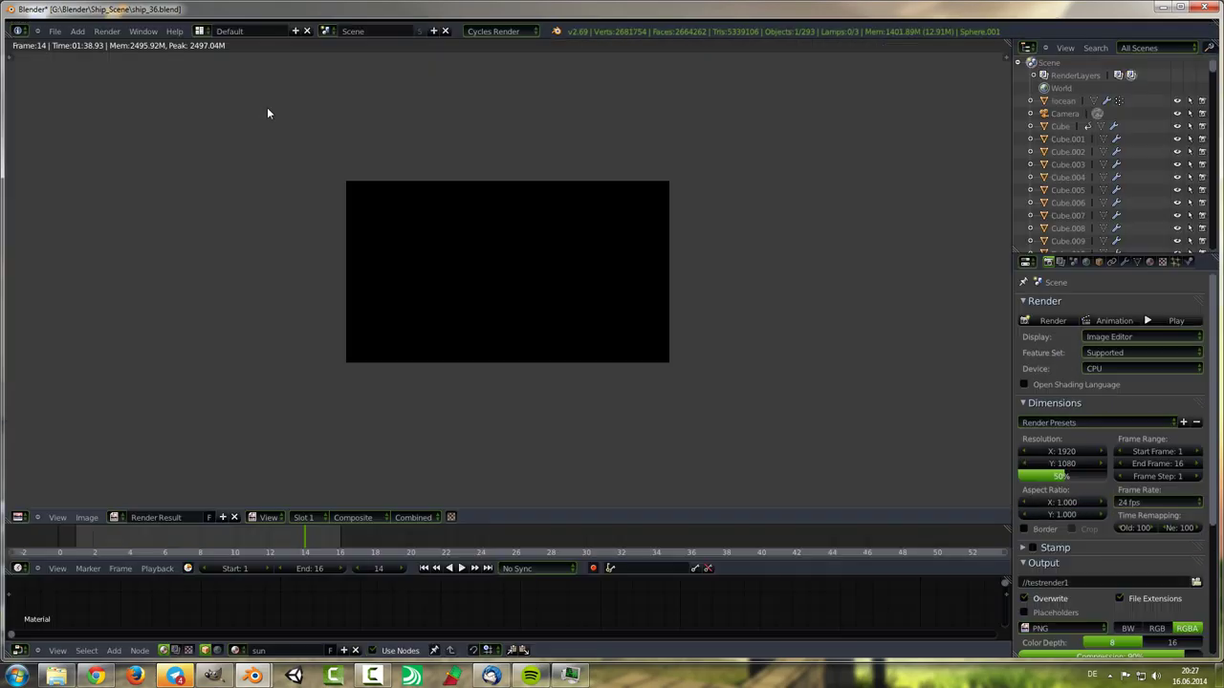
click(19, 516)
click(48, 502)
scroll(498, 383, up, 3)
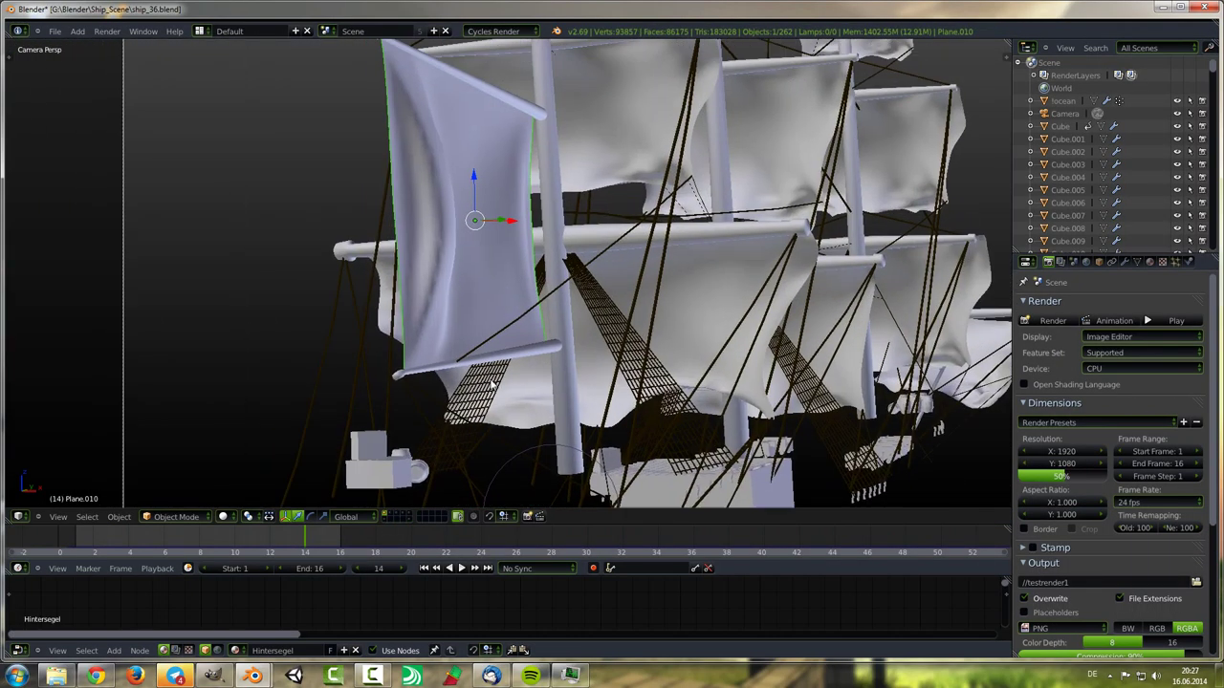
scroll(497, 383, up, 3)
click(223, 517)
click(253, 428)
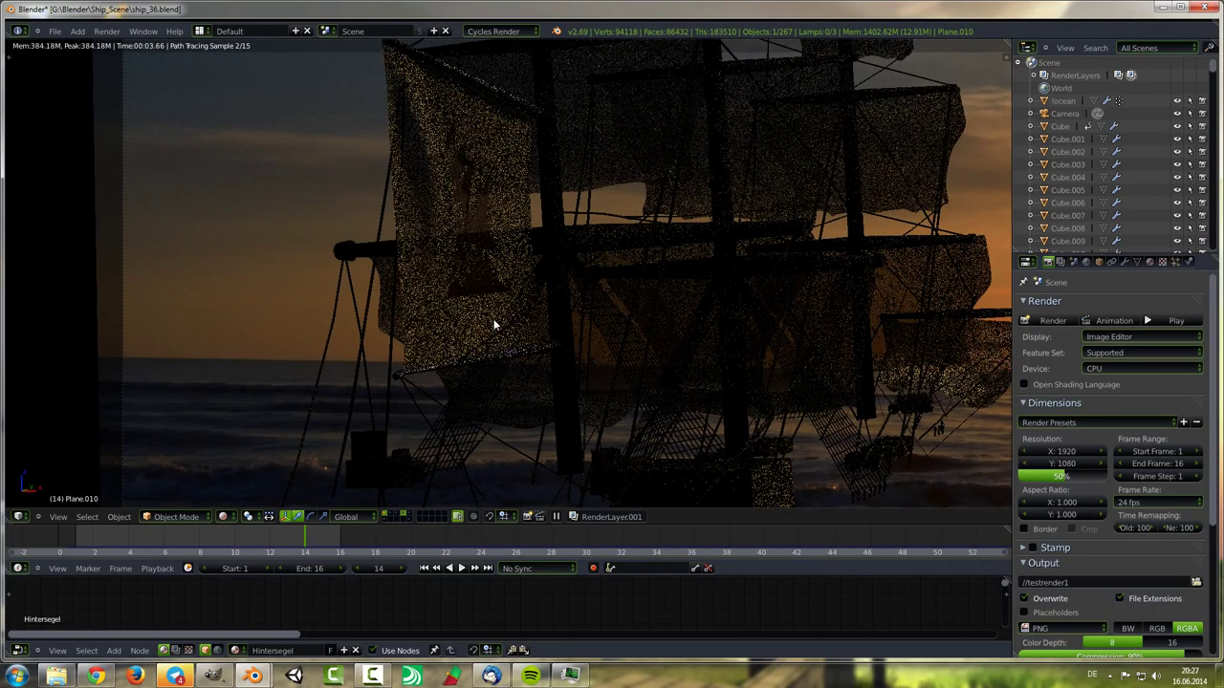
key(shift+z)
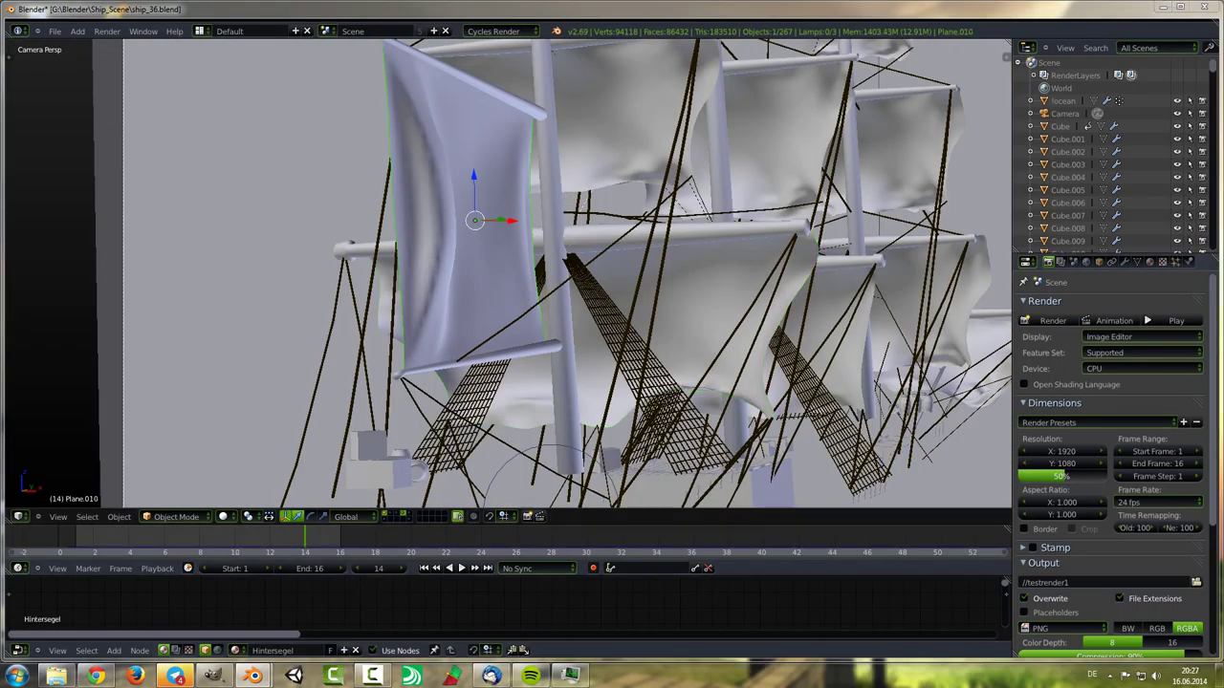
Step: Inspect the rear sail, main sail and another sail by toggling edit mode on each
key(Tab)
middle_drag(497, 287, 459, 268)
scroll(459, 268, down, 5)
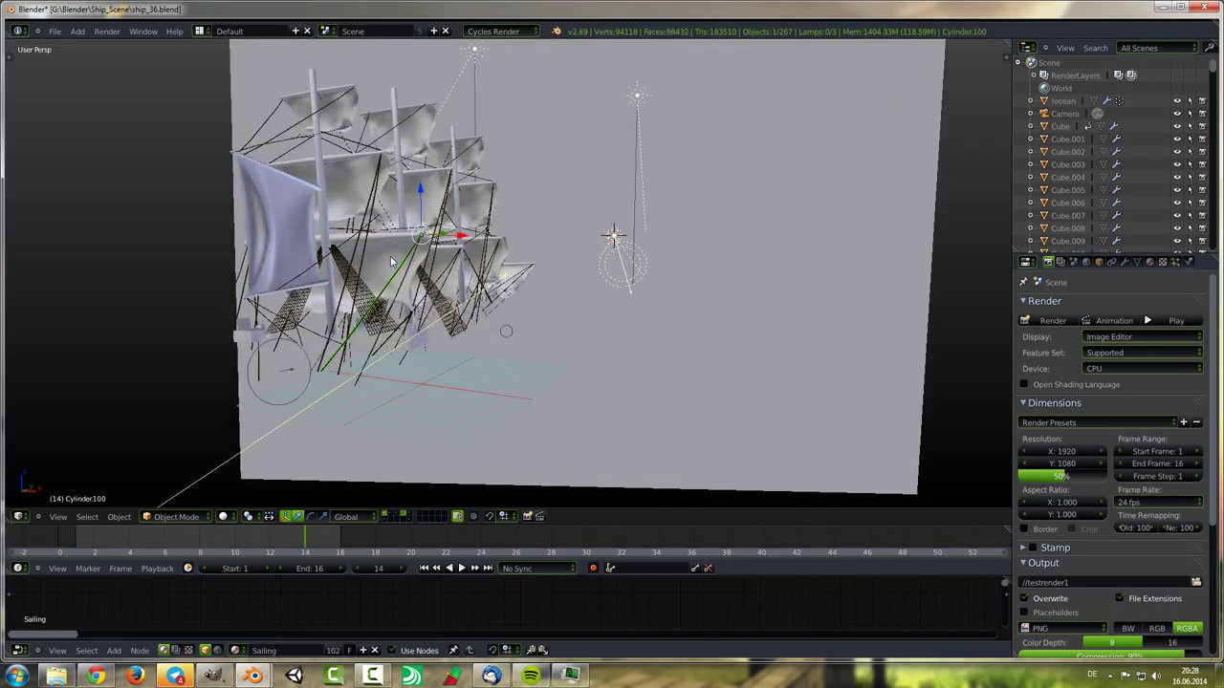
key(Tab)
right_click(445, 263)
key(Tab)
key(Tab)
right_click(435, 229)
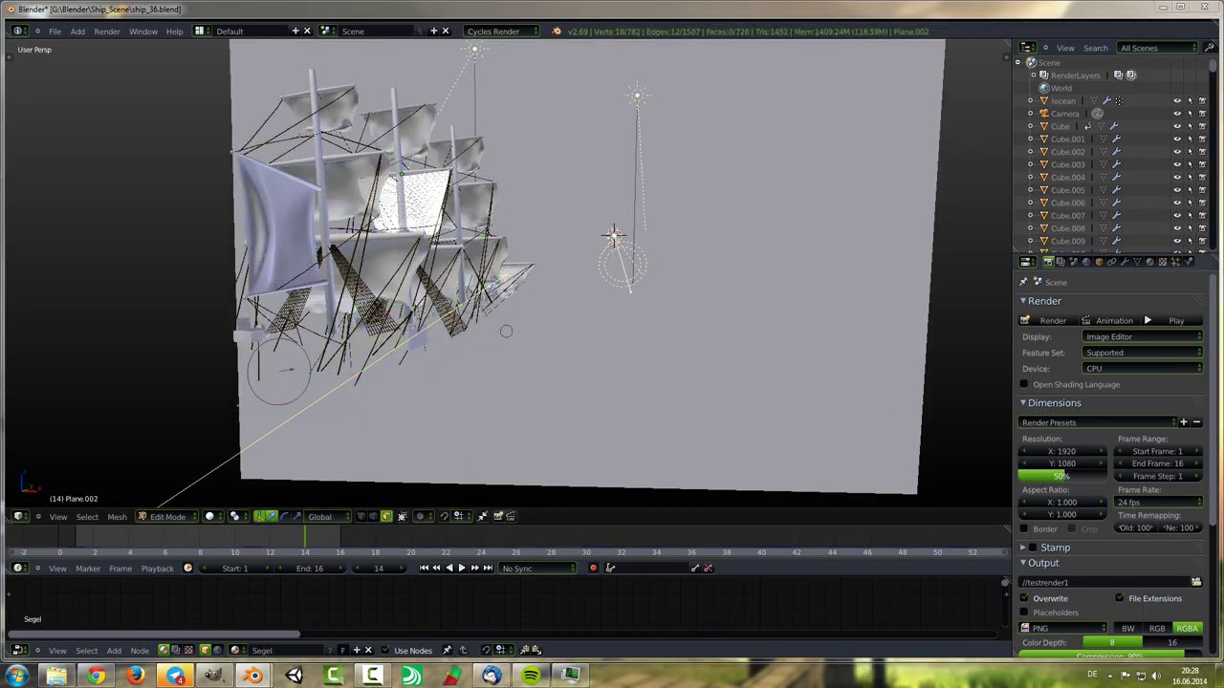
key(Tab)
mouse_move(435, 229)
middle_down()
mouse_move(450, 244)
mouse_move(288, 453)
middle_up()
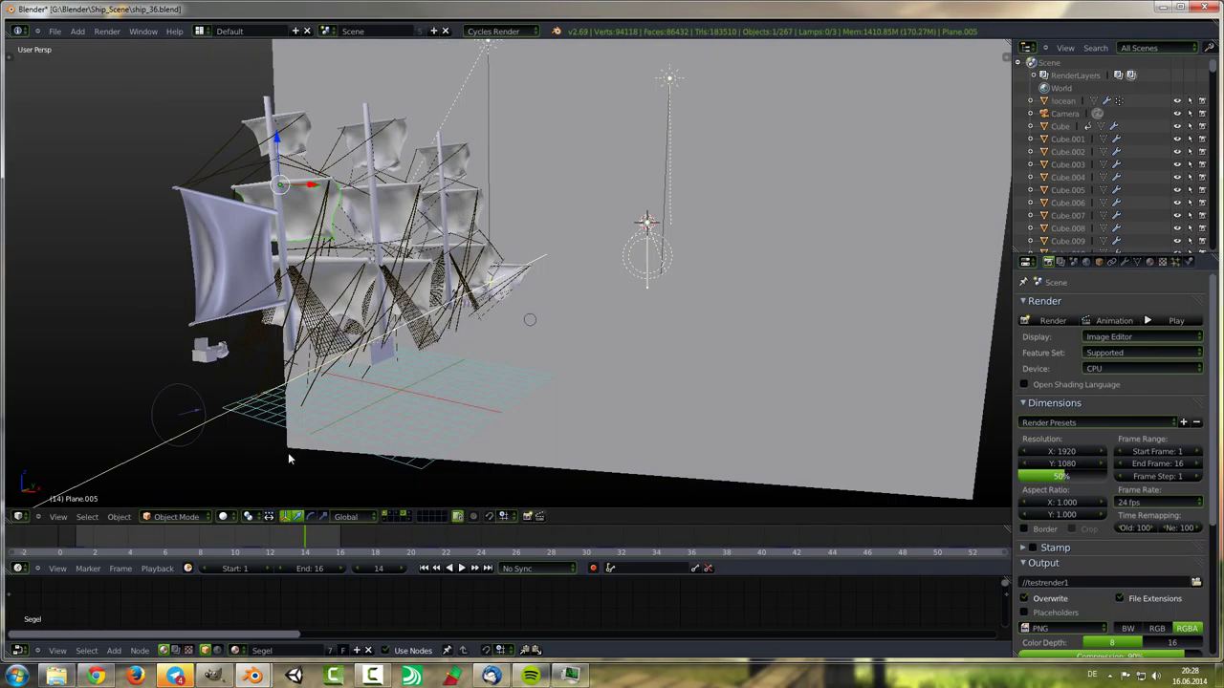
scroll(420, 443, down, 3)
key(Tab)
right_click(421, 446)
Step: Frame the ship in camera view (Numpad 0) and save, overwriting the existing file
key(KP_0)
key(ctrl+s)
click(432, 396)
scroll(475, 430, down, 4)
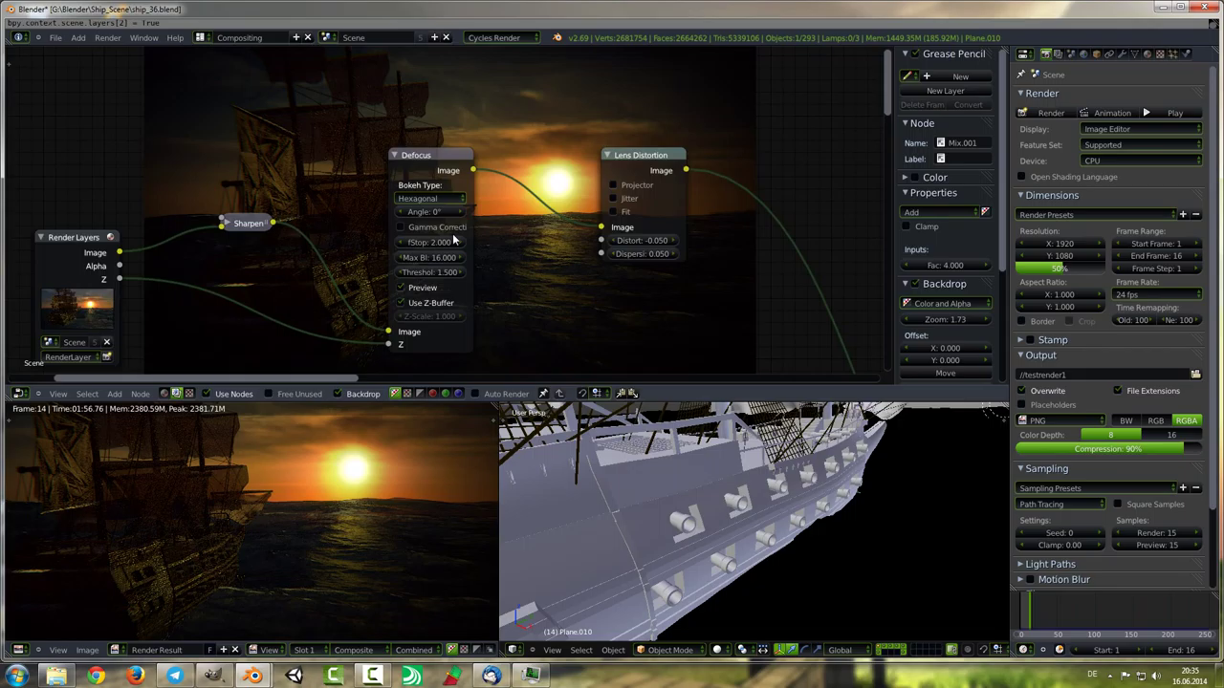
Step: Turn off the Defocus node's low-quality Preview option
scroll(454, 240, up, 1)
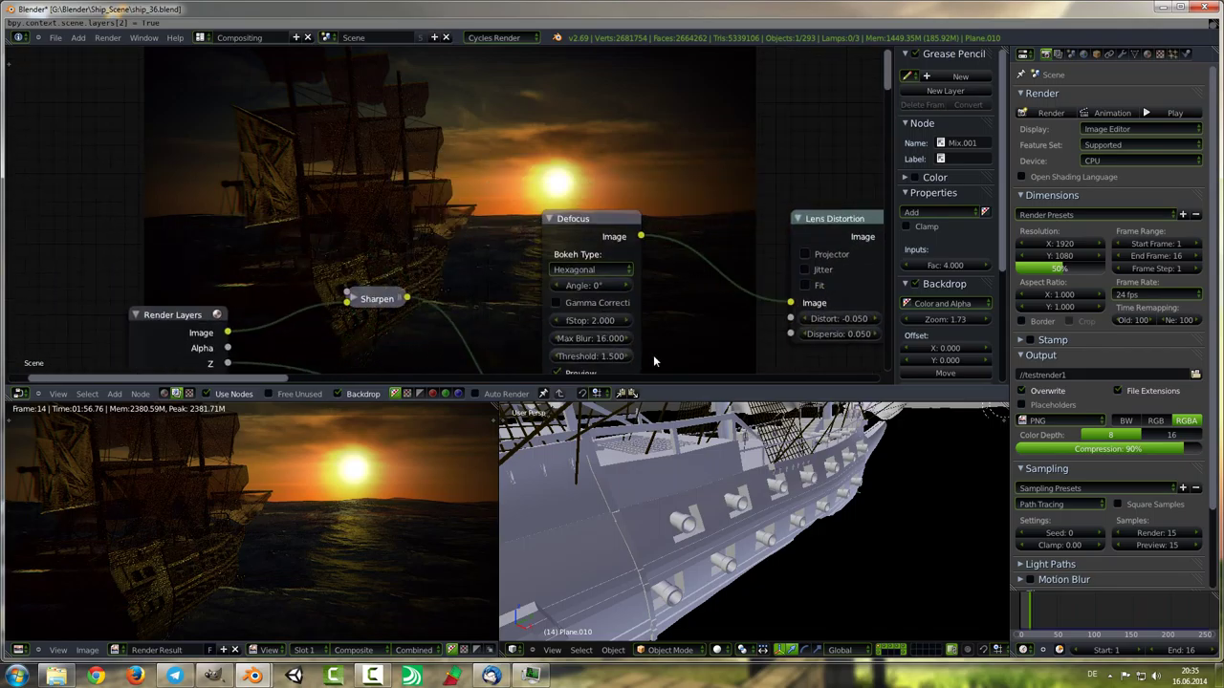
middle_drag(454, 240, 619, 341)
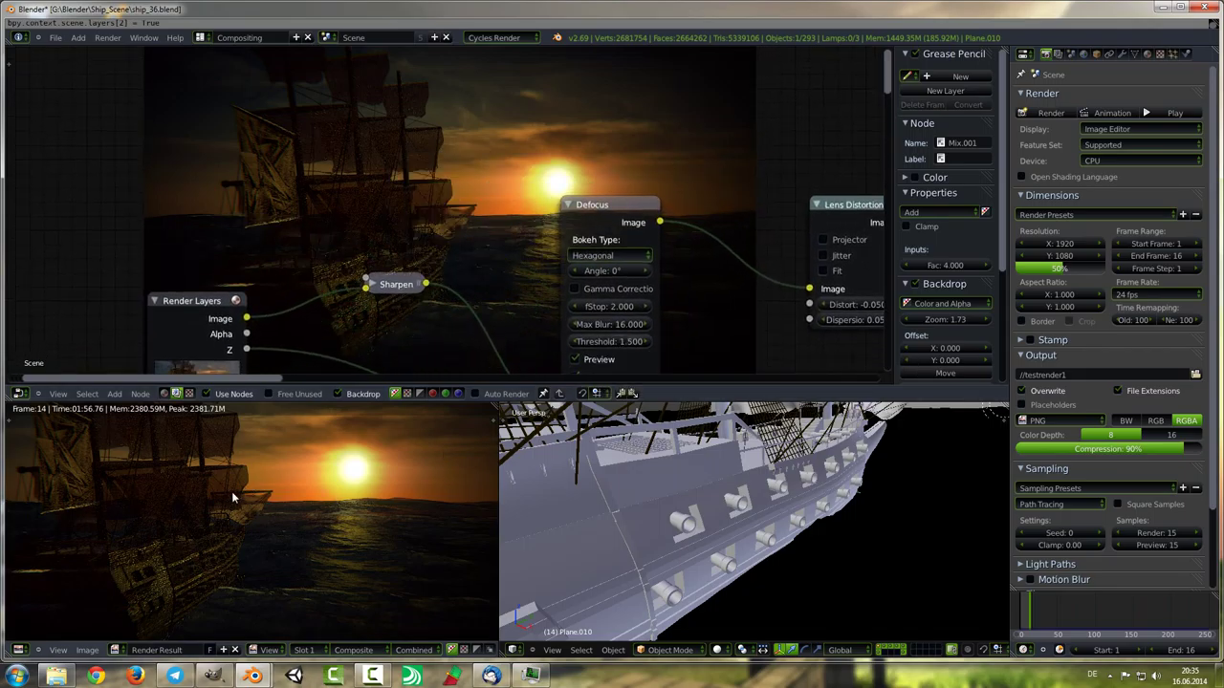
scroll(389, 526, up, 3)
scroll(364, 522, down, 1)
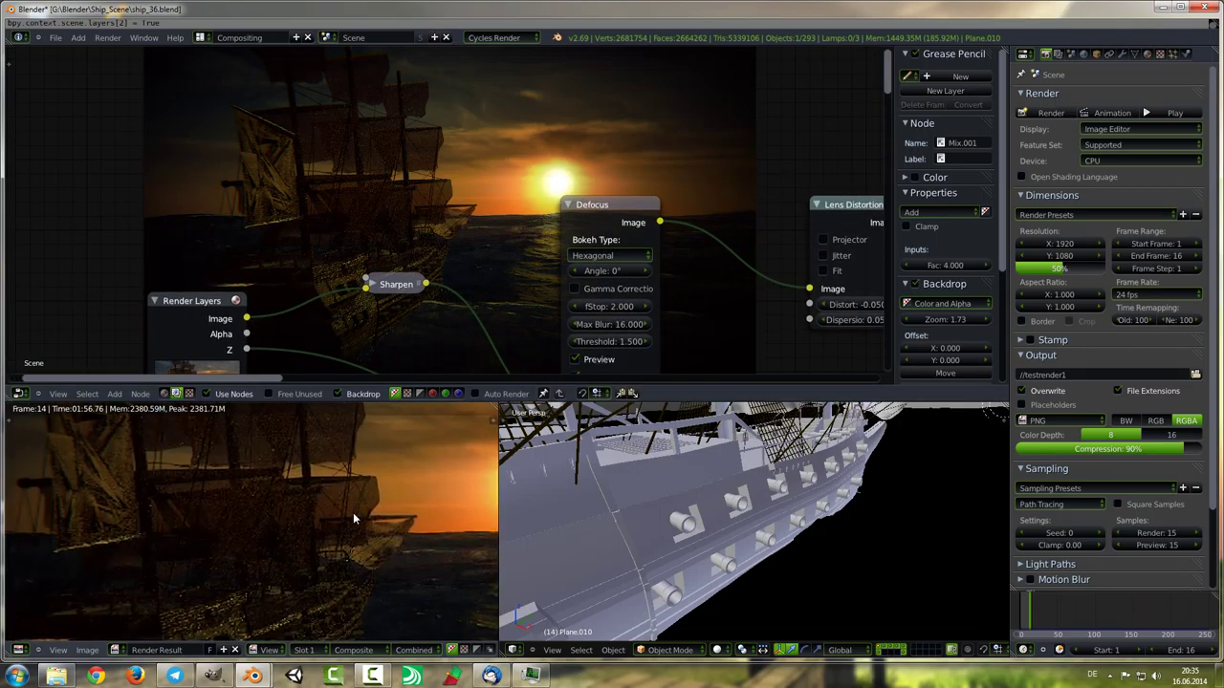
scroll(593, 278, down, 1)
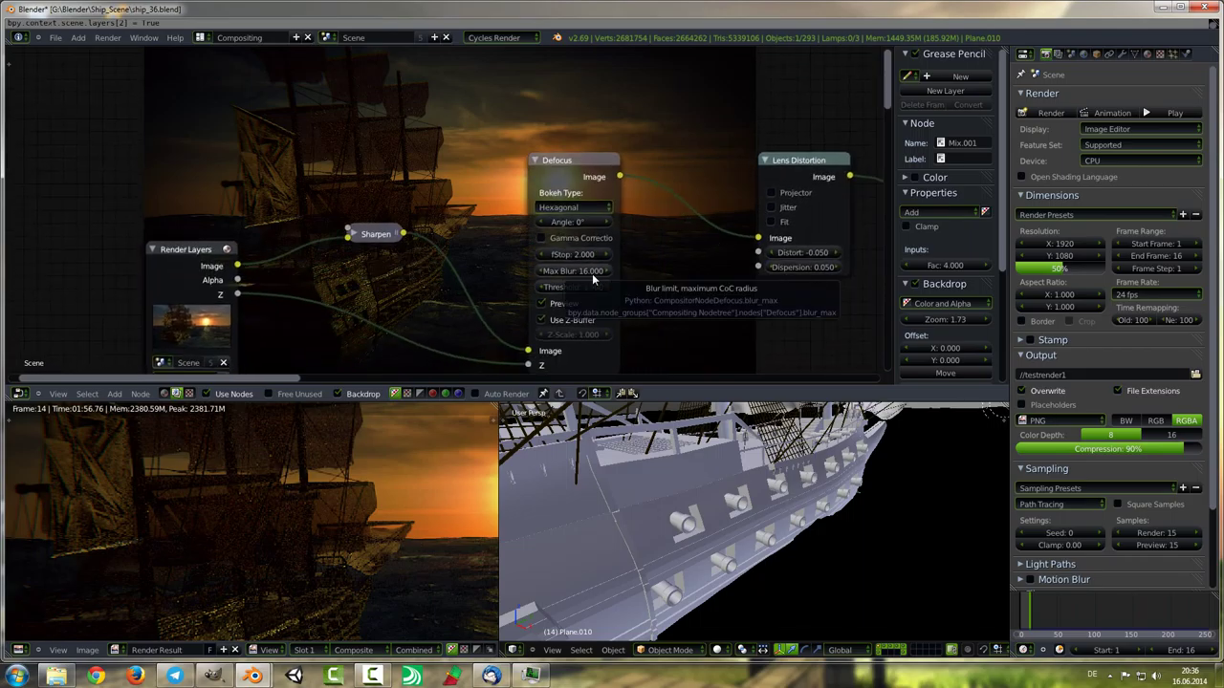
middle_drag(593, 277, 581, 281)
click(560, 309)
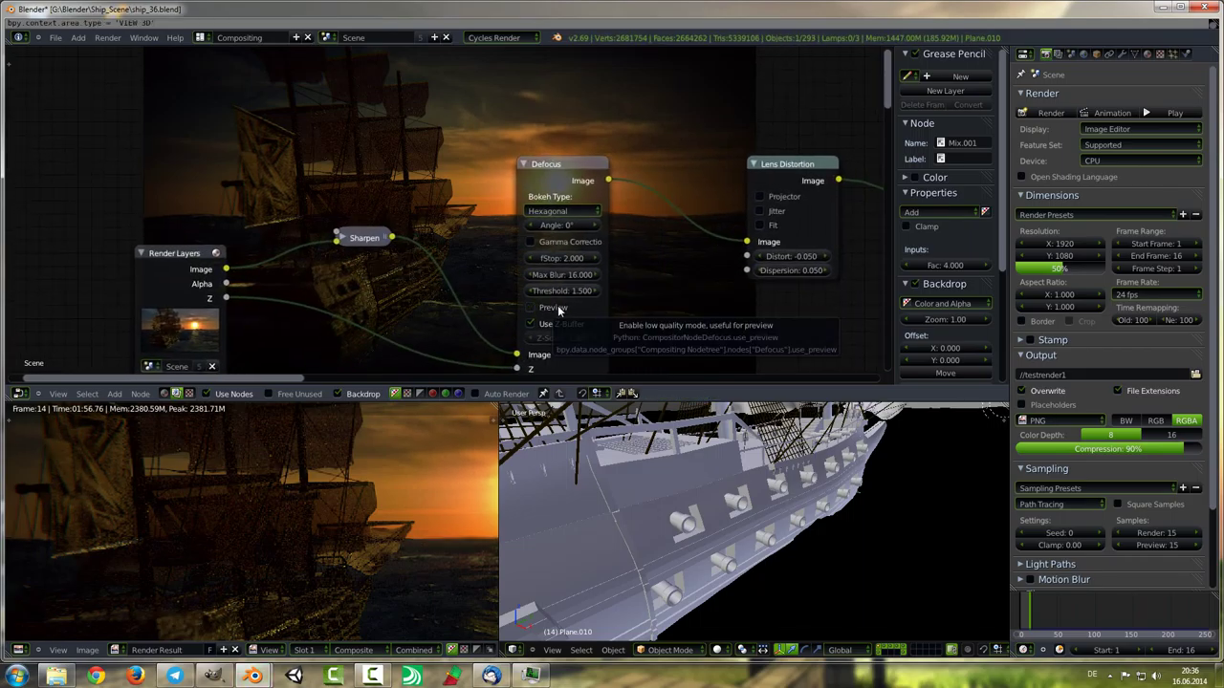
Step: Check the camera's lens and depth-of-field settings in the Default layout, then return to Compositing
click(199, 37)
click(230, 95)
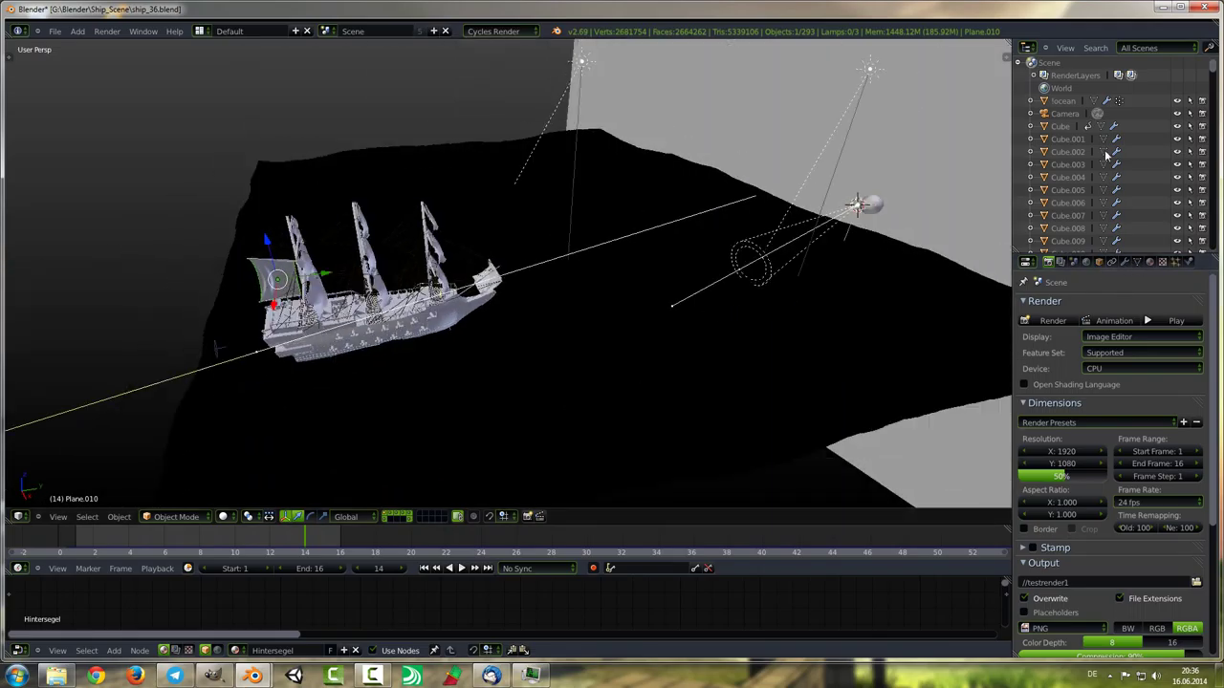
click(1064, 113)
click(1125, 261)
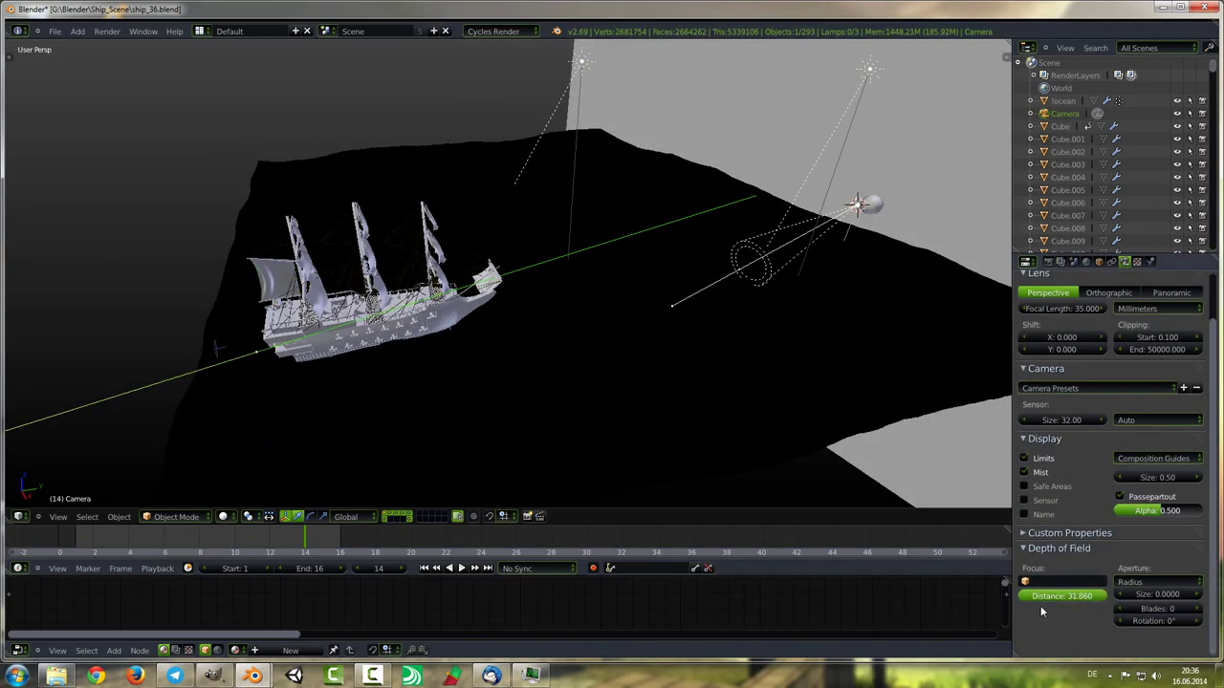
click(199, 30)
click(229, 84)
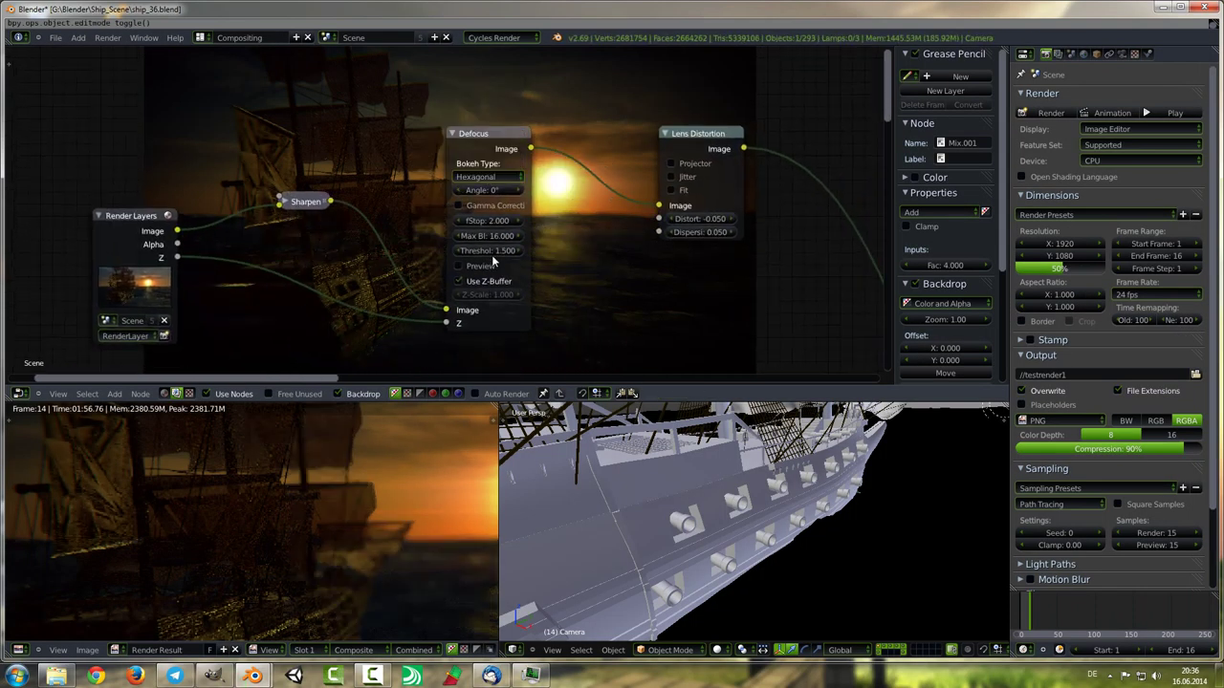
middle_drag(491, 255, 584, 324)
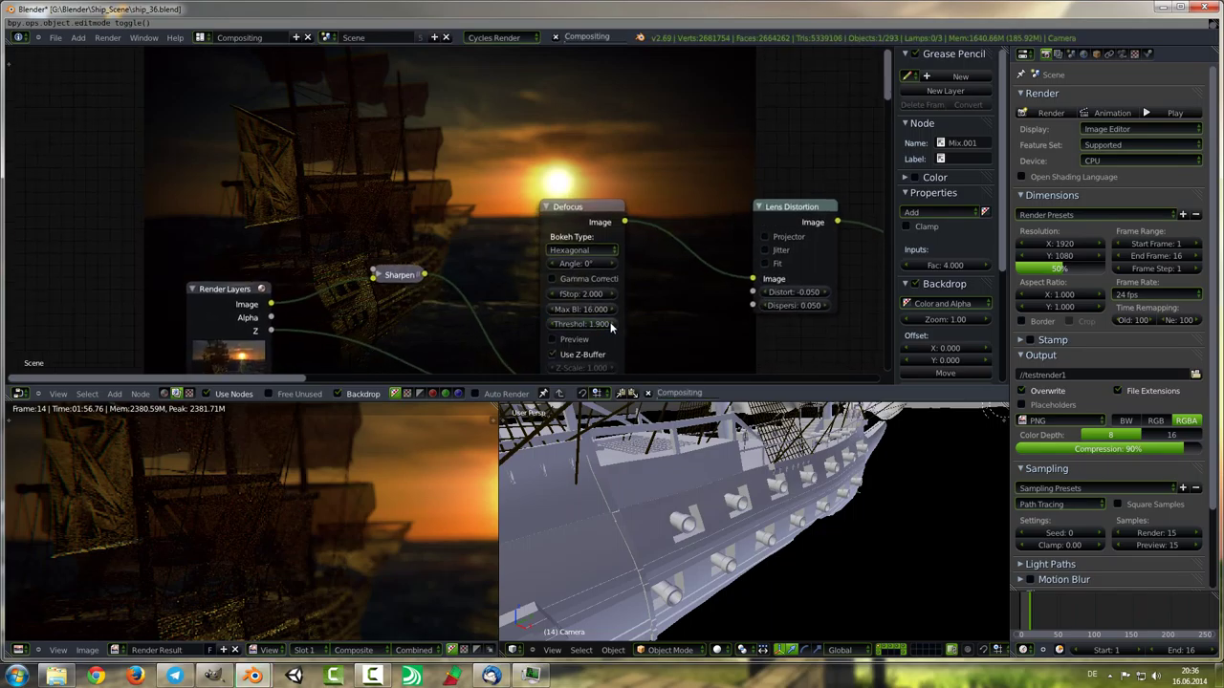
Step: Set the Defocus Threshold to 3 and Max Blur to 32
mouse_move(484, 270)
middle_down()
mouse_move(499, 327)
mouse_move(545, 297)
middle_up()
click(650, 323)
double_click(642, 351)
text(3)
key(Return)
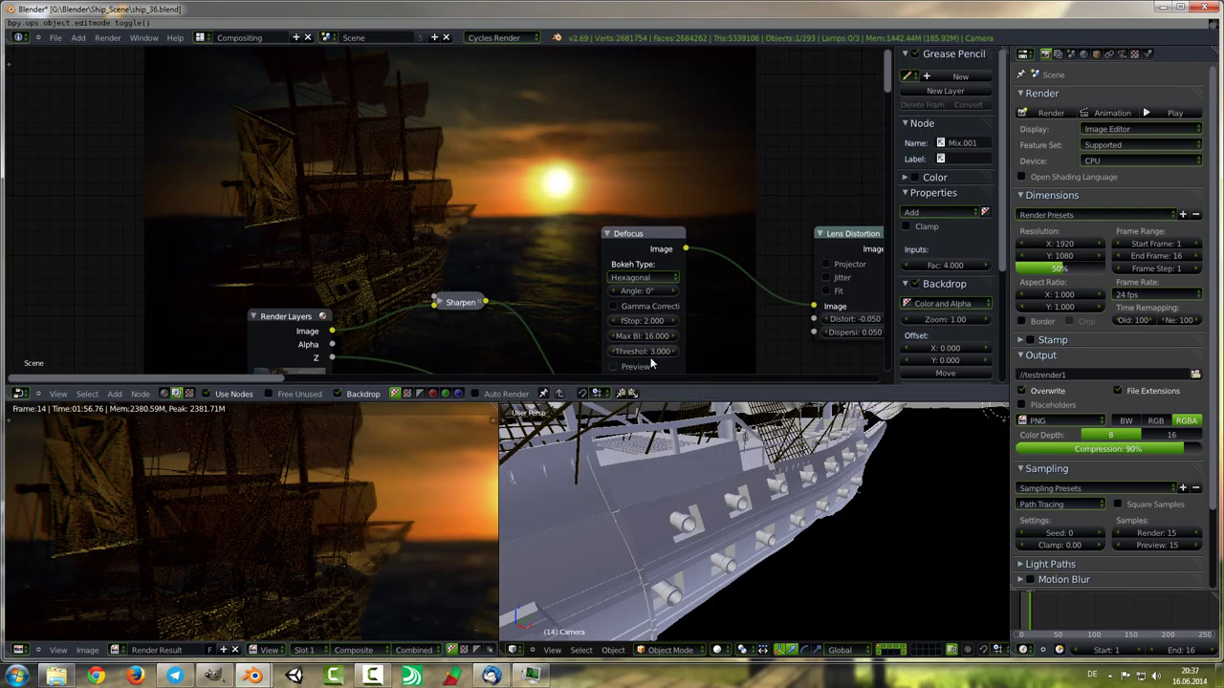
double_click(642, 336)
text(32)
key(Return)
Step: Turn the Defocus preview back on and change Threshold to 16, then 1
ctrl+scroll(672, 308, down, 1)
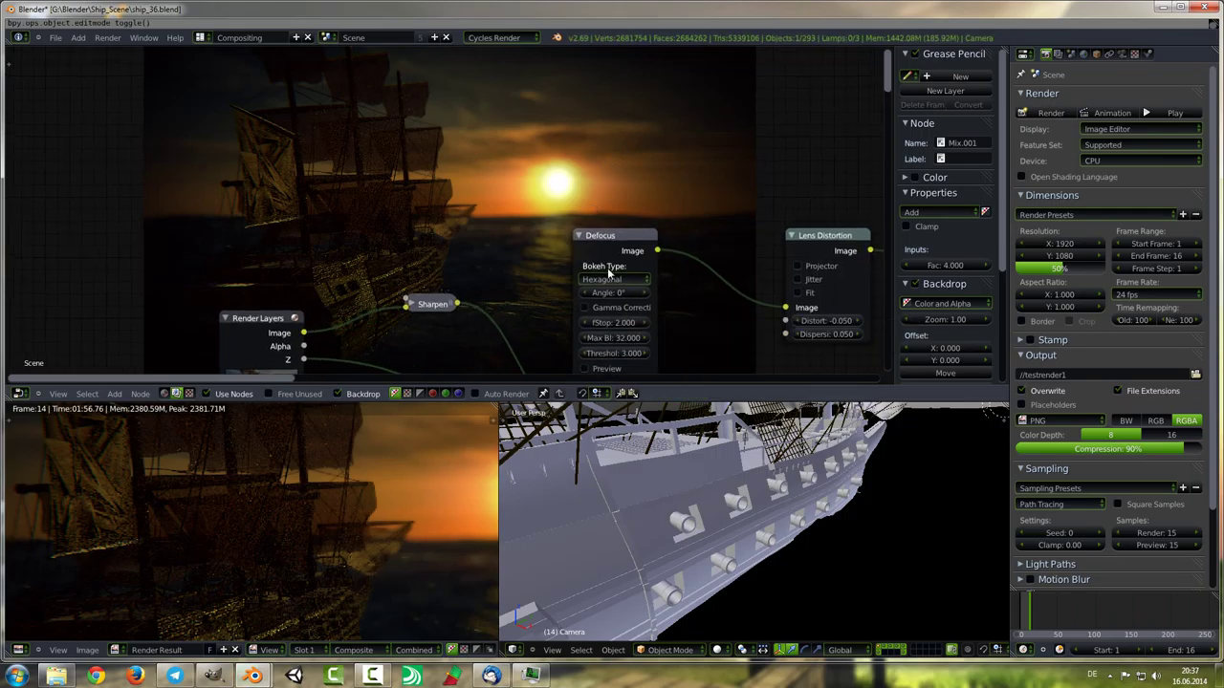
middle_drag(610, 276, 591, 237)
click(586, 331)
middle_drag(586, 331, 628, 335)
double_click(637, 317)
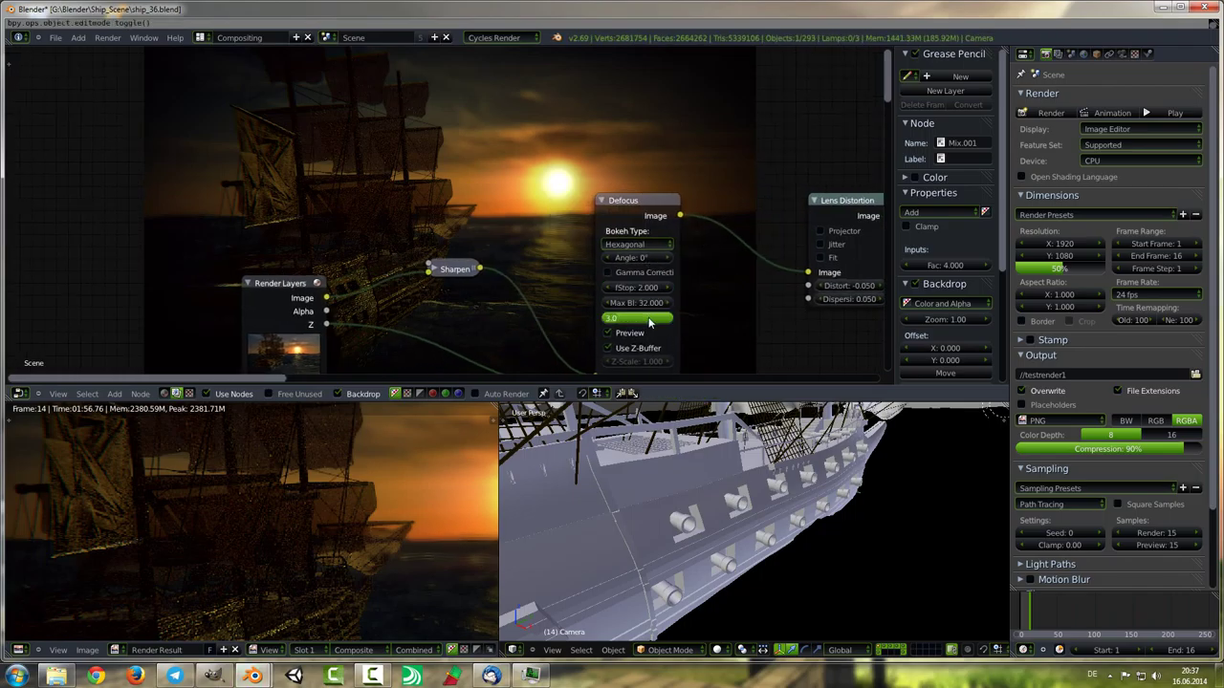
text(16)
key(Return)
double_click(637, 320)
text(1)
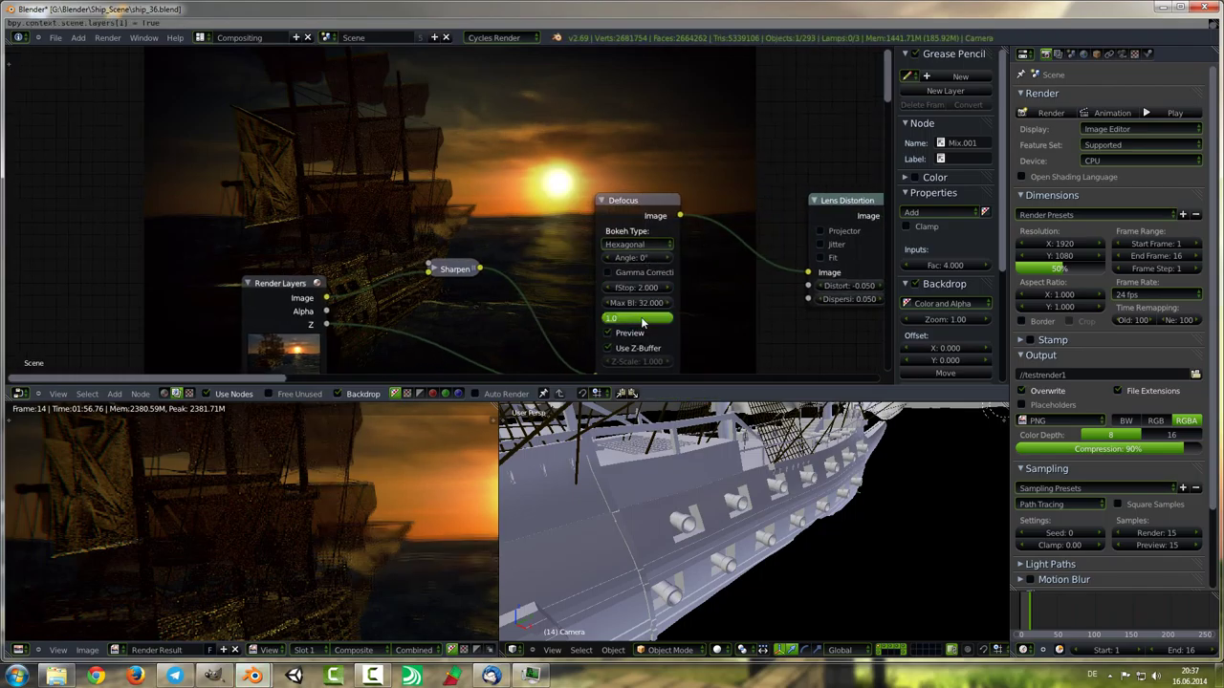
key(Return)
Step: Set the Defocus fStop to 20 and clear Max Blur to 0
double_click(637, 288)
text(00)
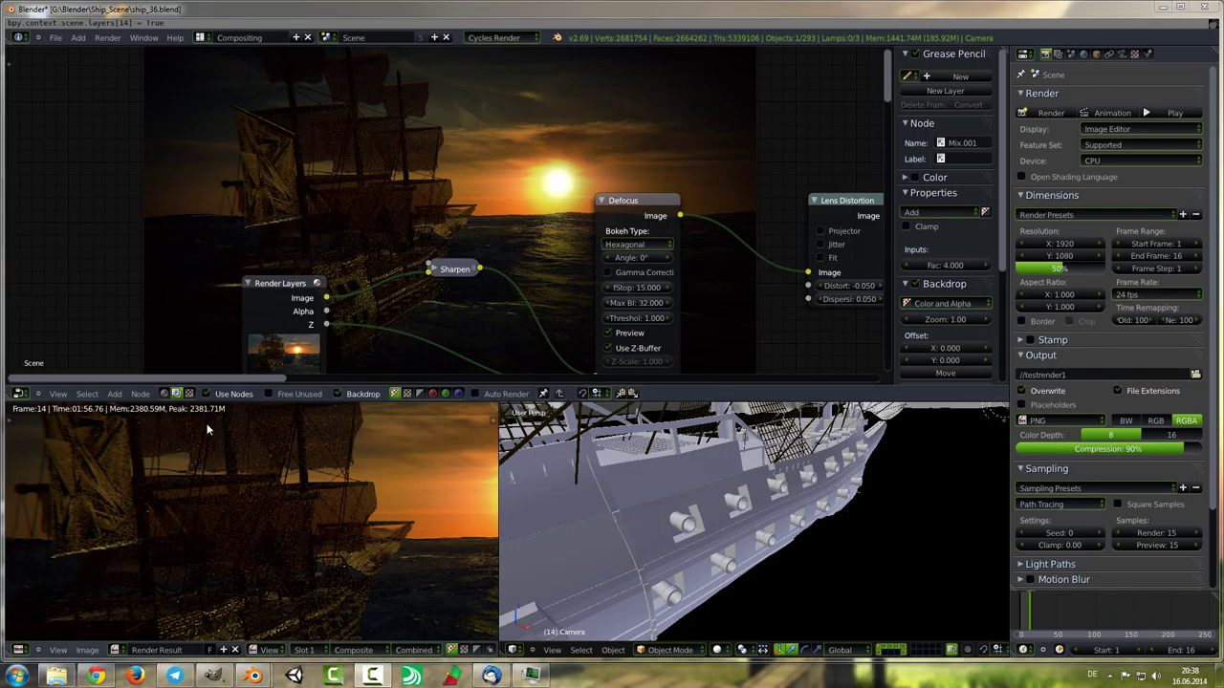
middle_drag(636, 290, 587, 285)
key(Return)
double_click(592, 298)
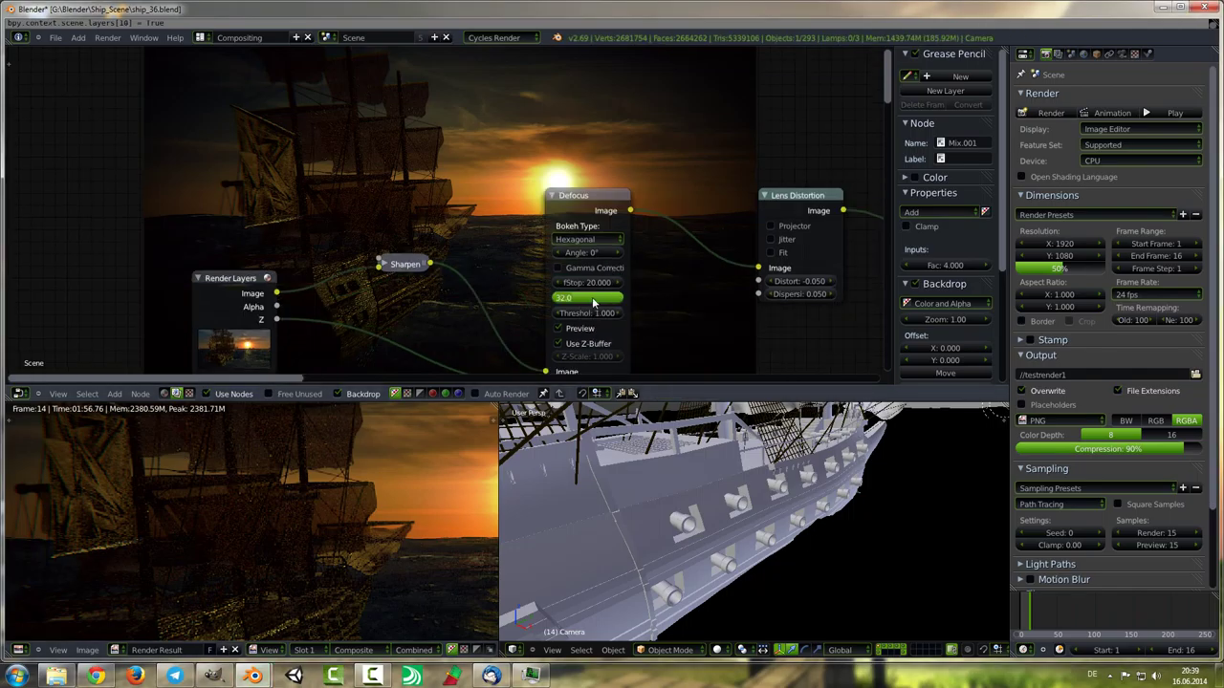
text(0)
key(Return)
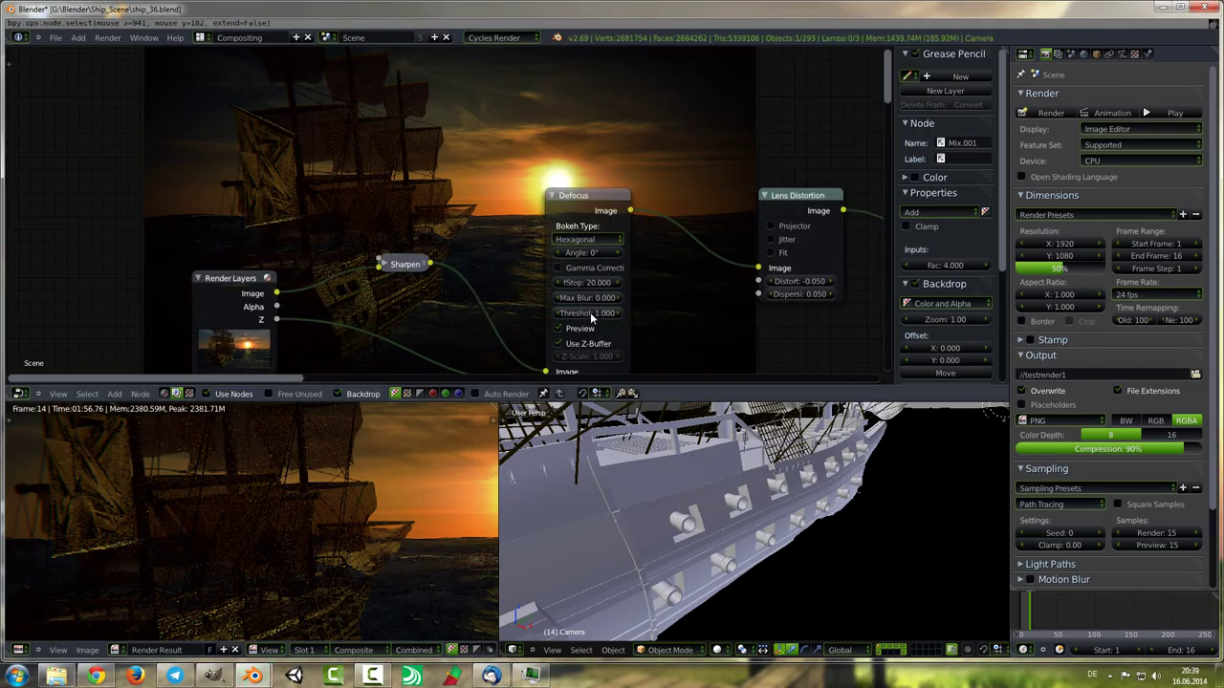
Step: Set the Defocus Threshold to 3 and Max Blur to 5
double_click(590, 311)
text(3)
key(Return)
double_click(590, 298)
text(5)
key(Return)
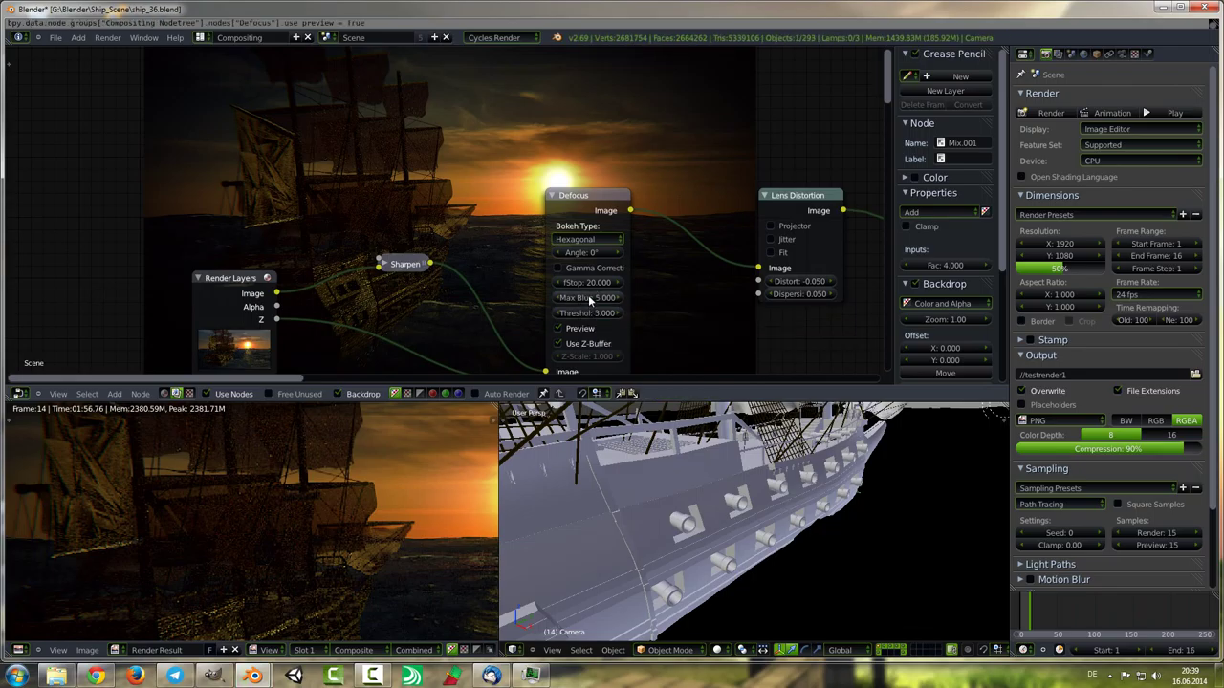
double_click(590, 299)
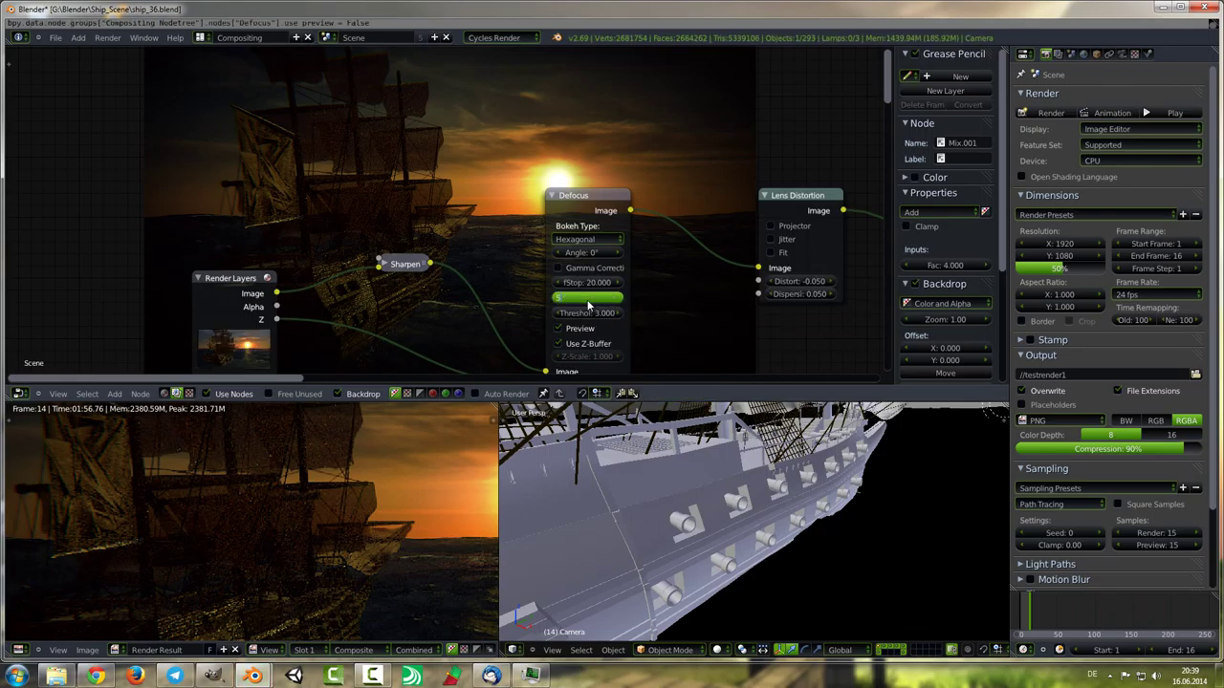
key(Return)
Step: Add a Color-category node to the compositor tree with Shift+A
mouse_move(588, 304)
middle_down()
mouse_move(576, 244)
mouse_move(466, 255)
middle_up()
scroll(576, 245, down, 2)
key(shift+a)
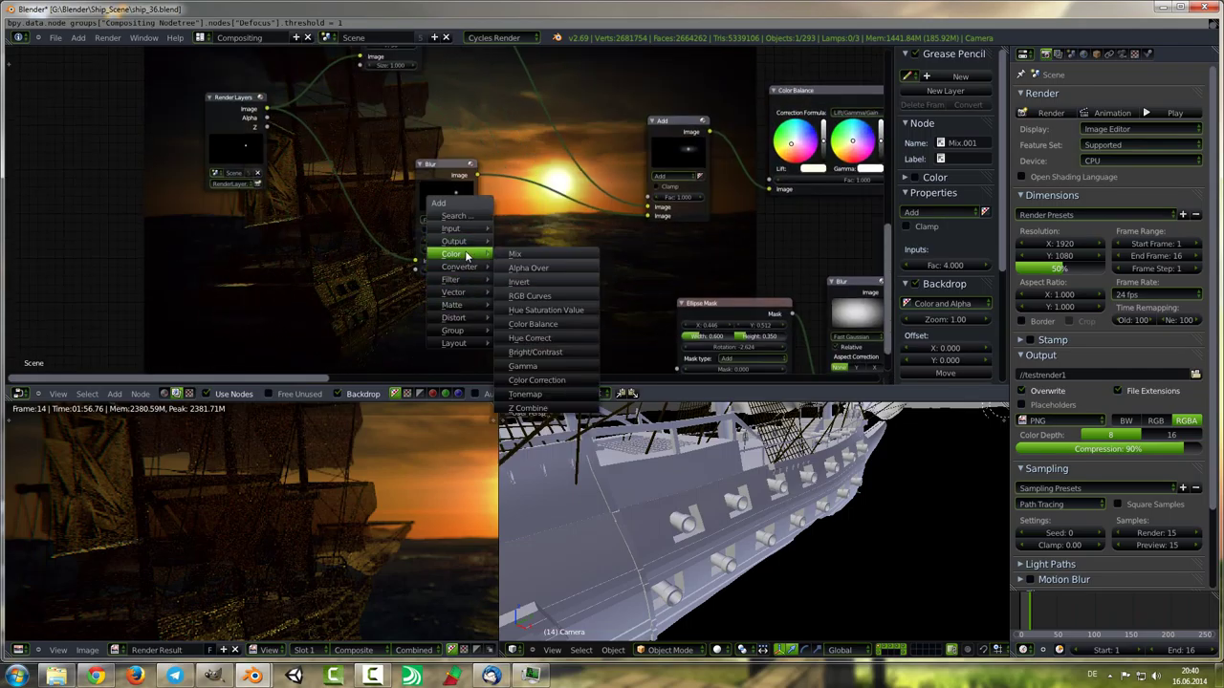
click(535, 352)
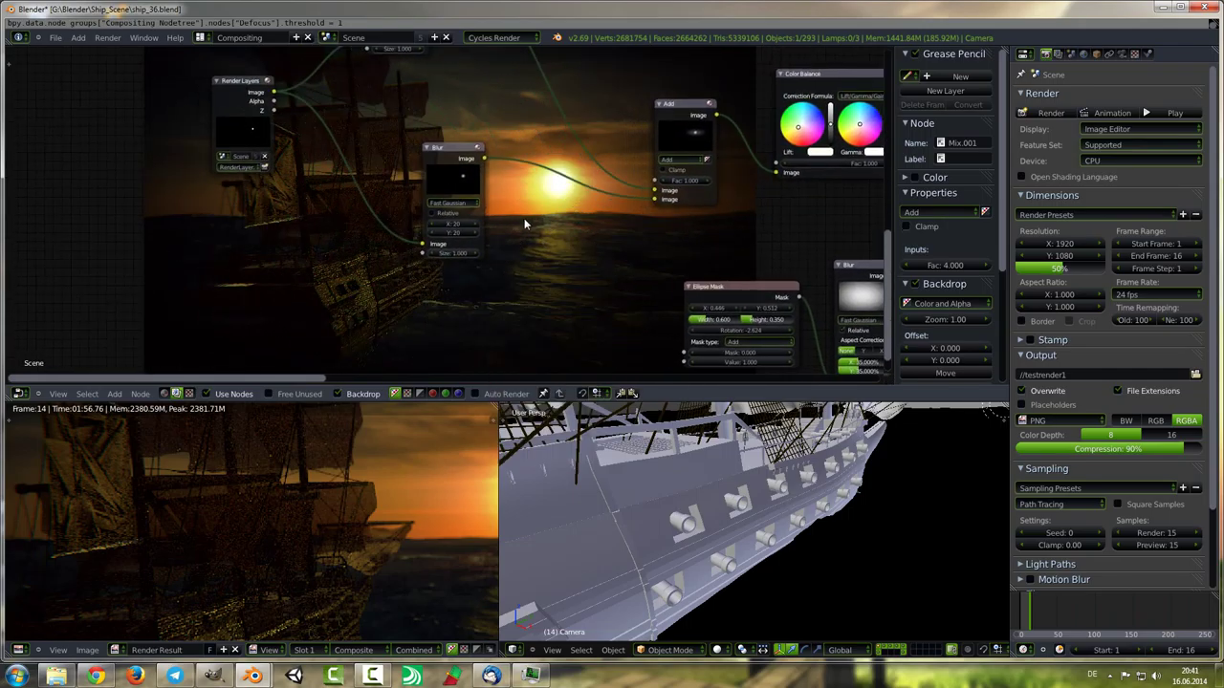
middle_drag(597, 227, 641, 352)
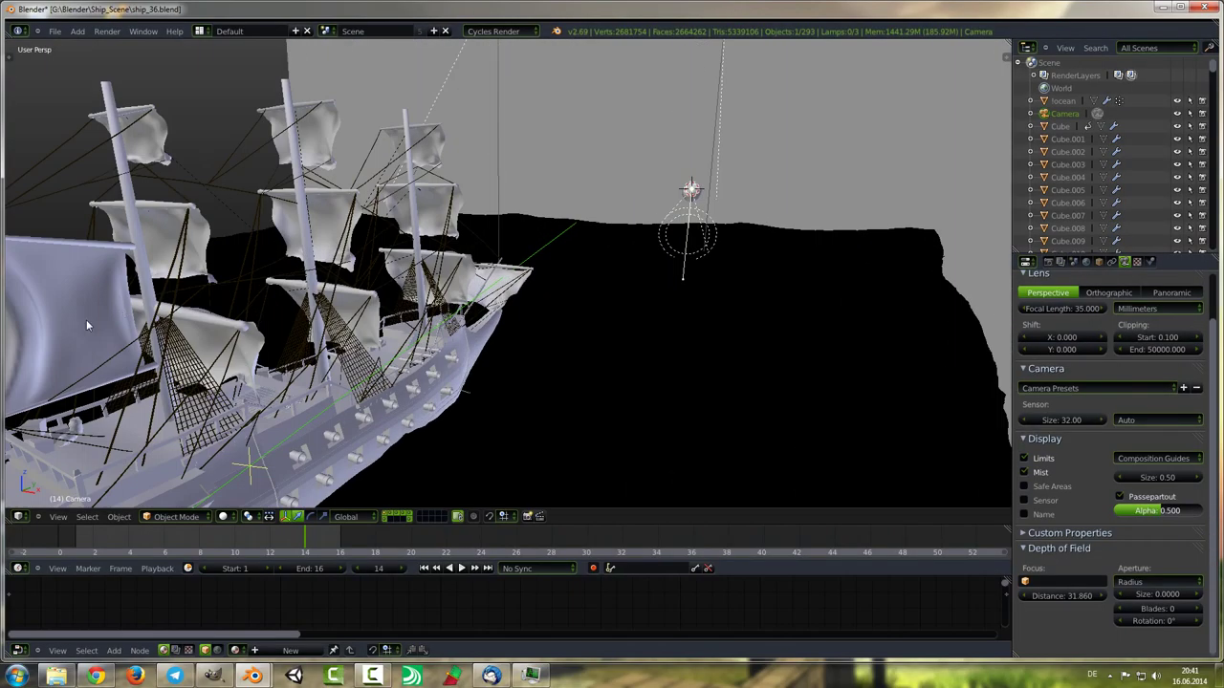
Step: Apply the rear sail's Subsurf modifier, then select the main sail Plane.004
click(1071, 454)
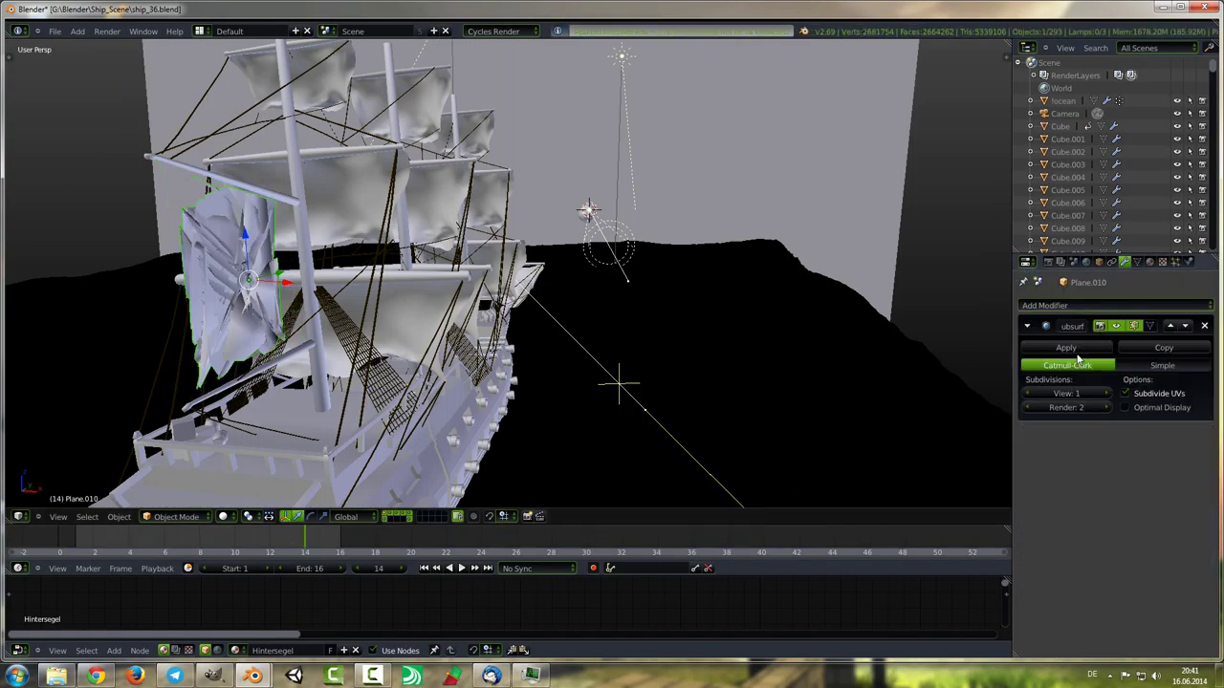
key(ctrl+z)
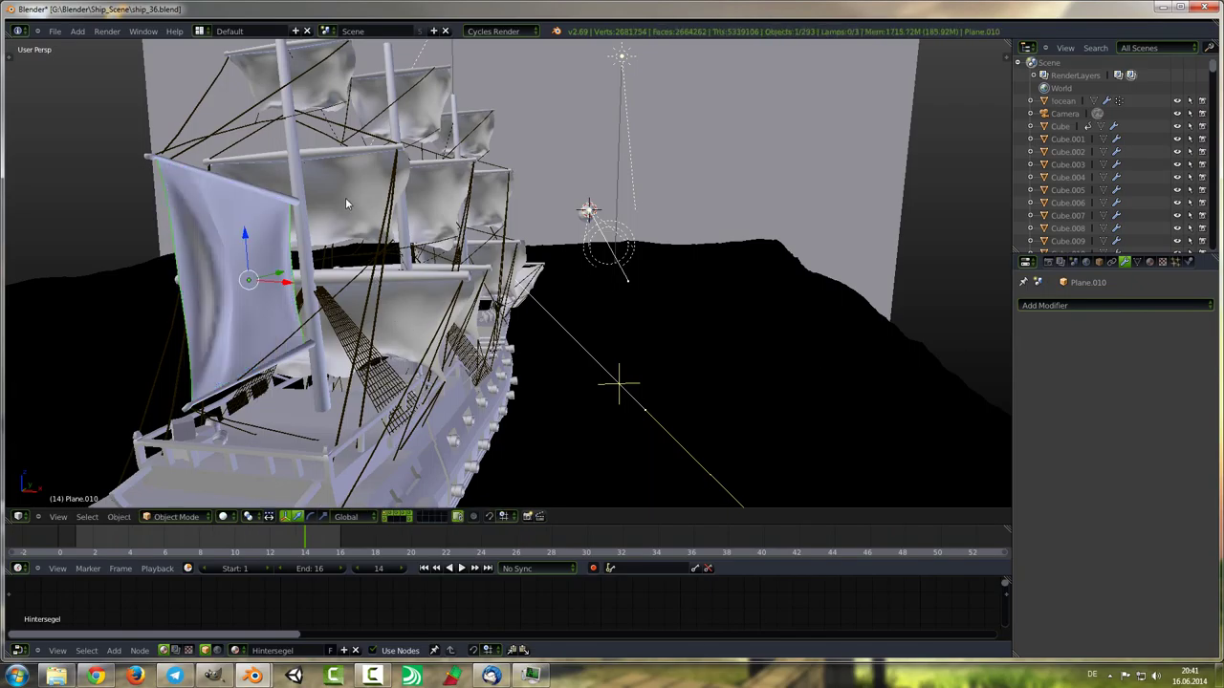
right_click(311, 250)
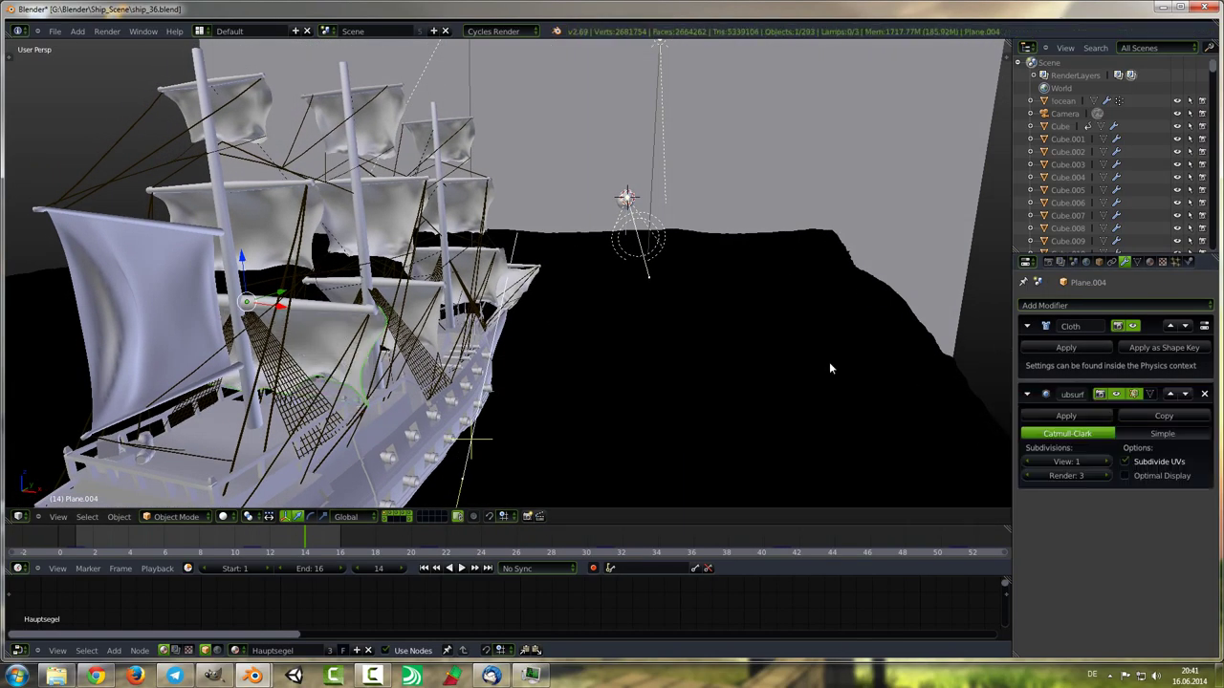
mouse_move(820, 364)
middle_down()
mouse_move(647, 328)
mouse_move(612, 347)
mouse_move(644, 258)
middle_up()
Step: Save the file, then save an incremented copy as ship_37.blend
key(ctrl+s)
click(622, 341)
key(ctrl+shift+s)
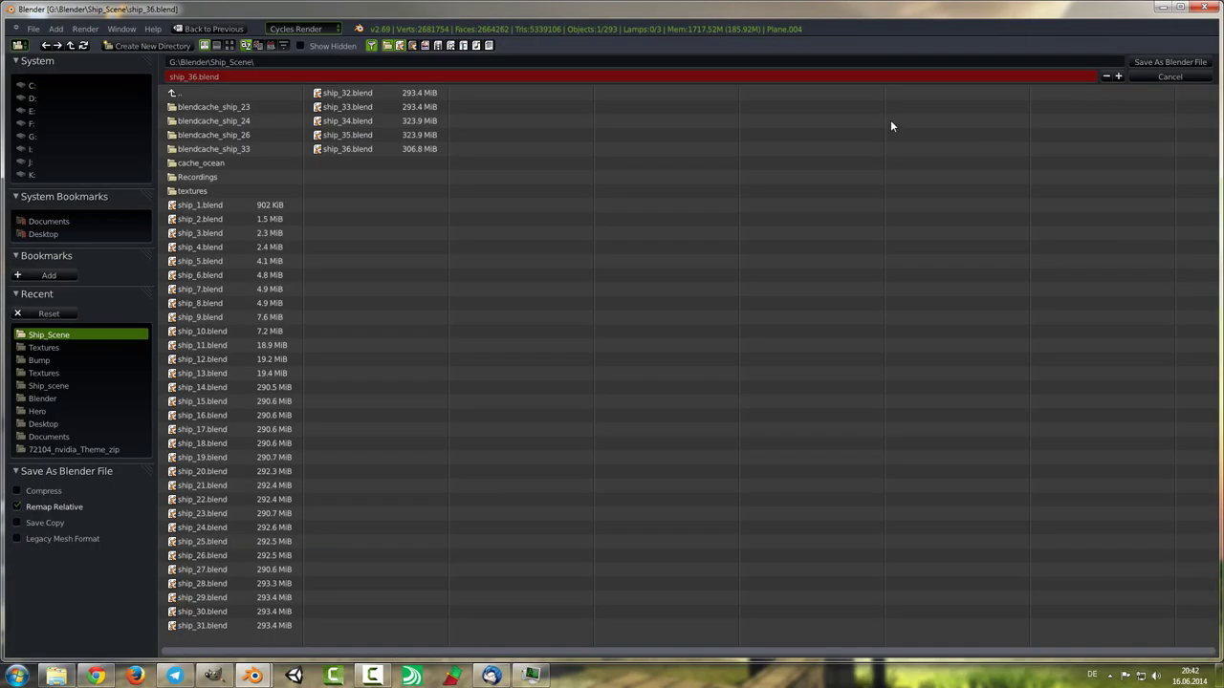
key(KP_Add)
key(Return)
Step: Open the Render properties and scroll down through the render settings
click(1048, 261)
scroll(1125, 525, down, 3)
scroll(1125, 525, down, 3)
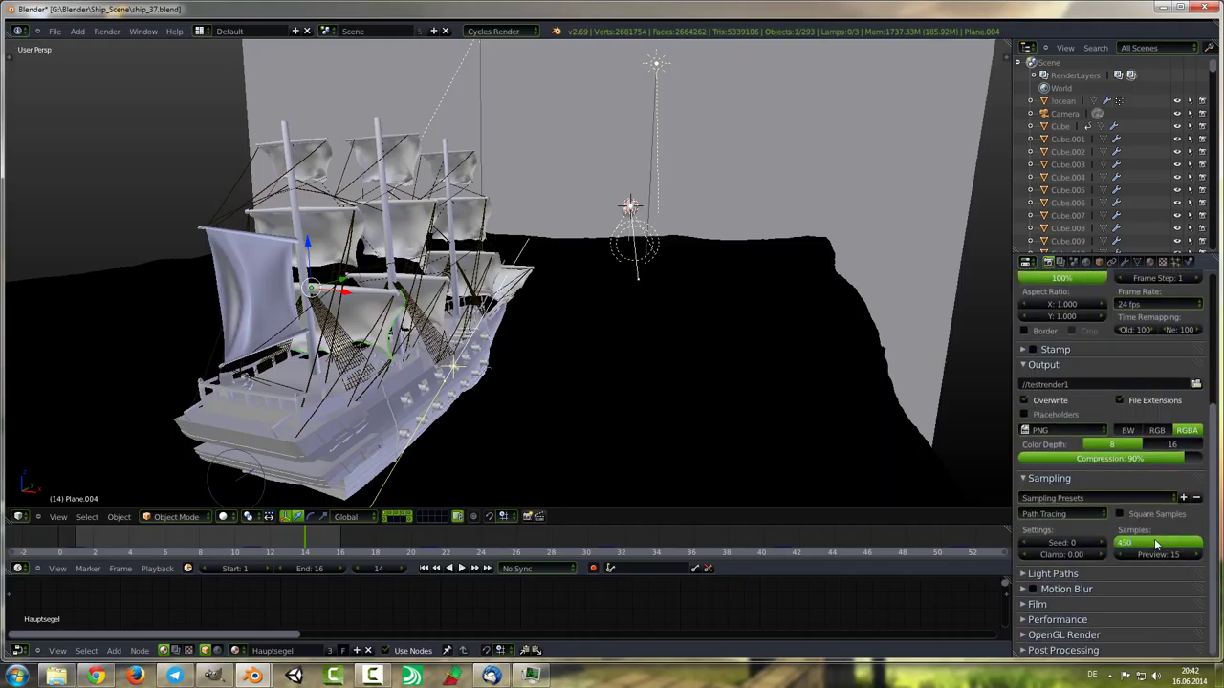